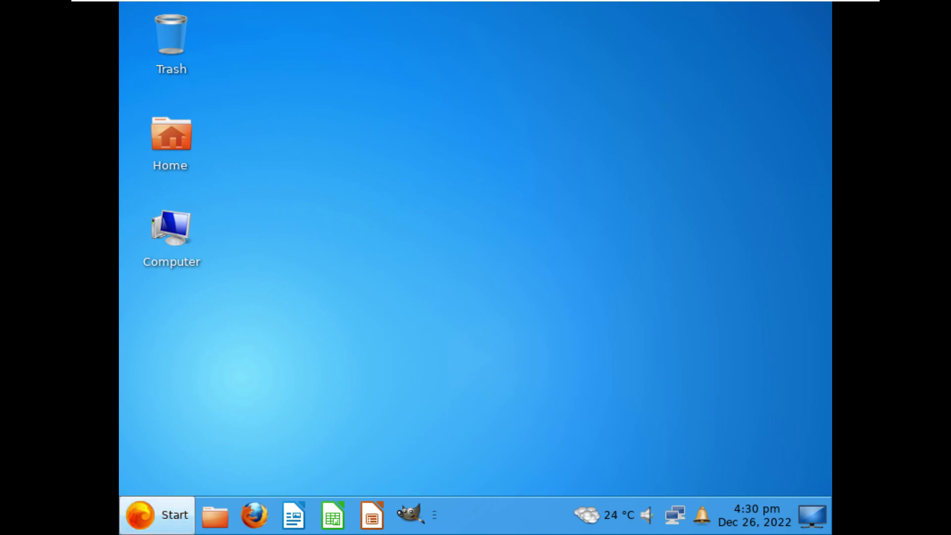
Step: Browse the System and Office application categories in the Start menu, then close it
click(158, 515)
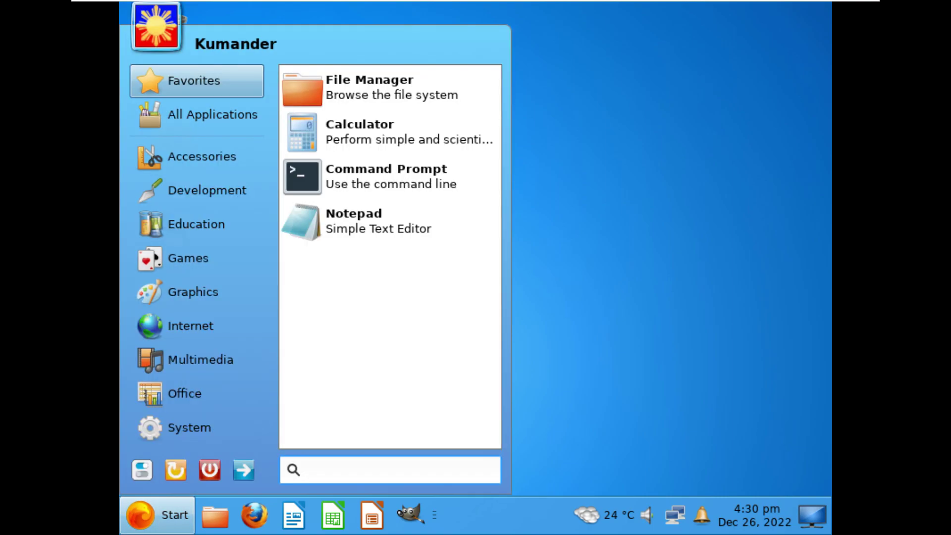
mouse_move(197, 427)
scroll(387, 346, down, 4)
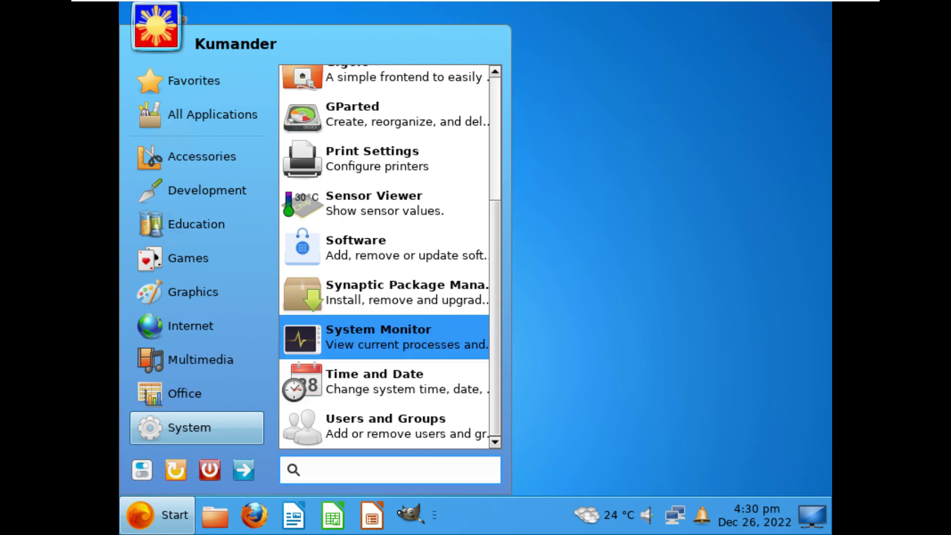
mouse_move(197, 394)
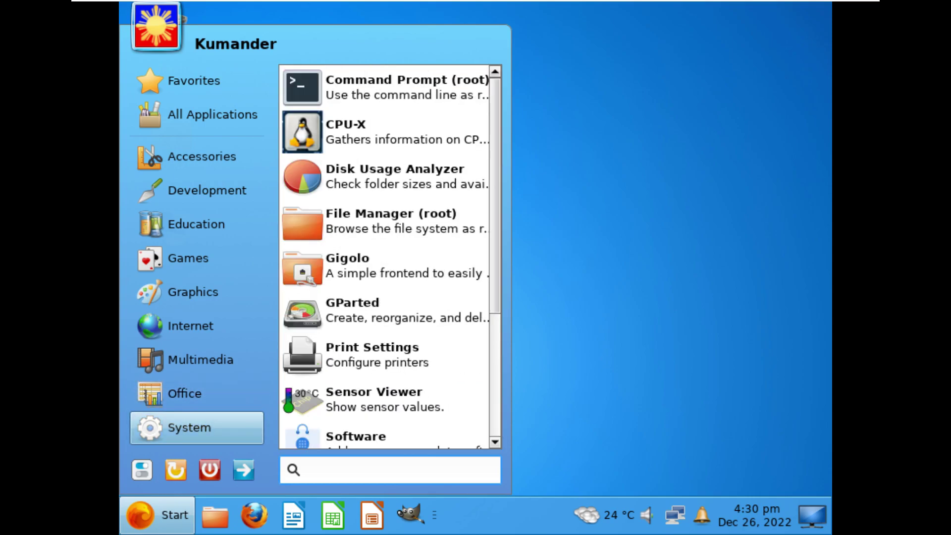
scroll(386, 389, down, 4)
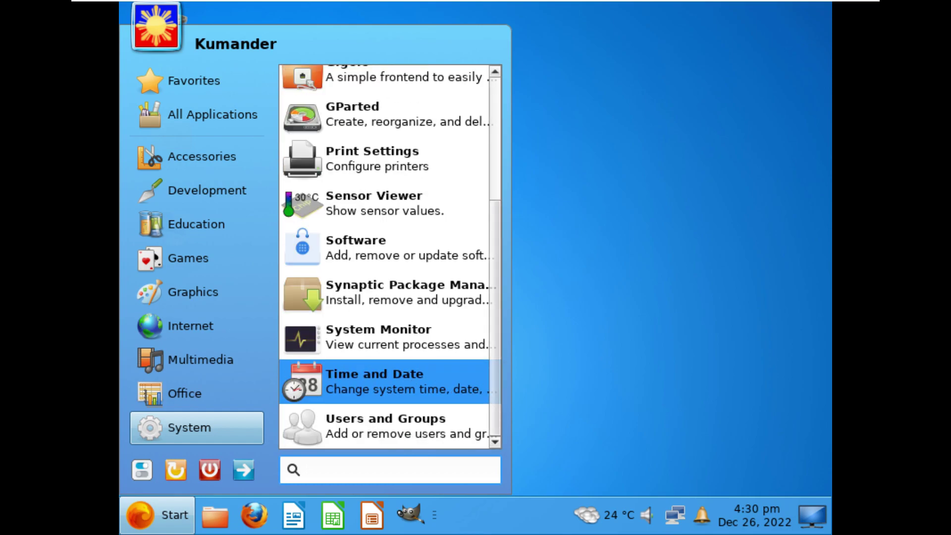
scroll(386, 389, up, 2)
scroll(387, 396, up, 2)
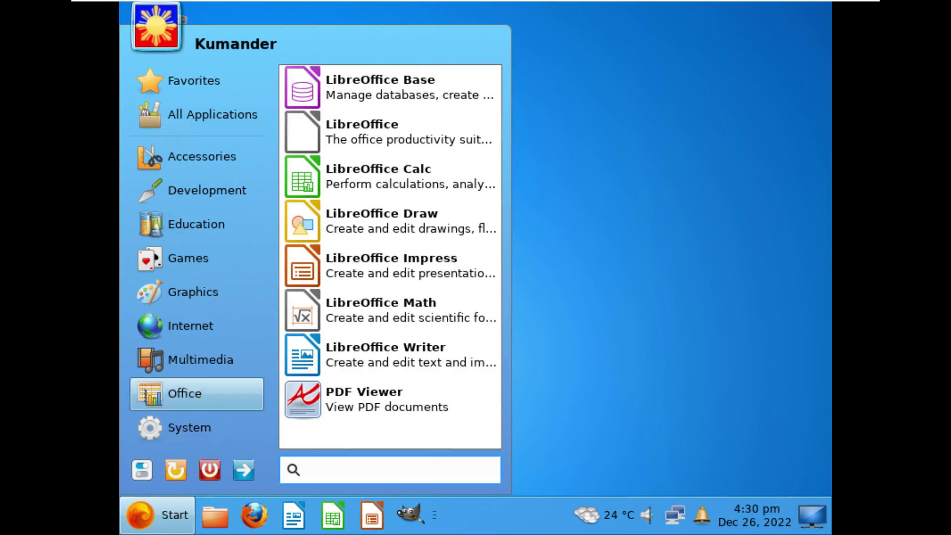
key(Escape)
Step: Look through the application categories in the desktop's Applications menu, including System and Accessories, and close it
right_click(488, 143)
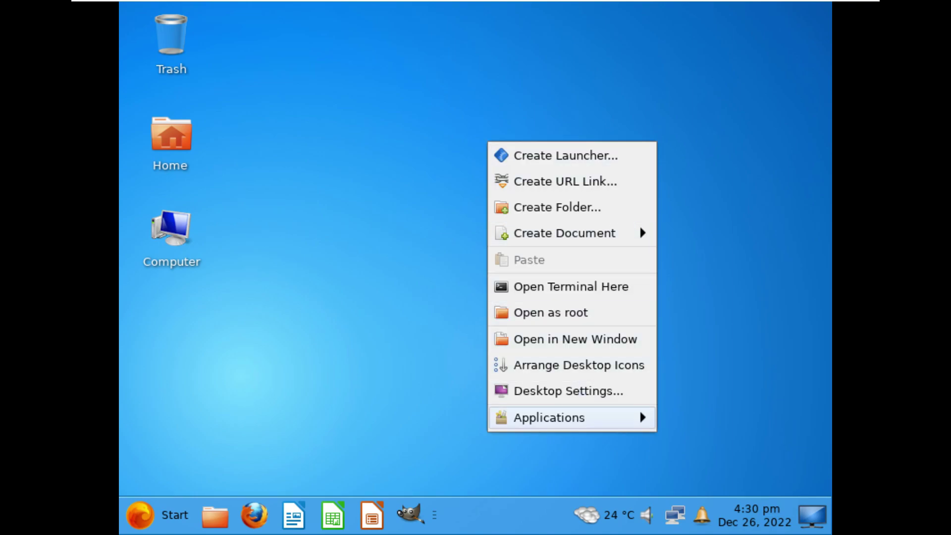
mouse_move(572, 418)
mouse_move(734, 427)
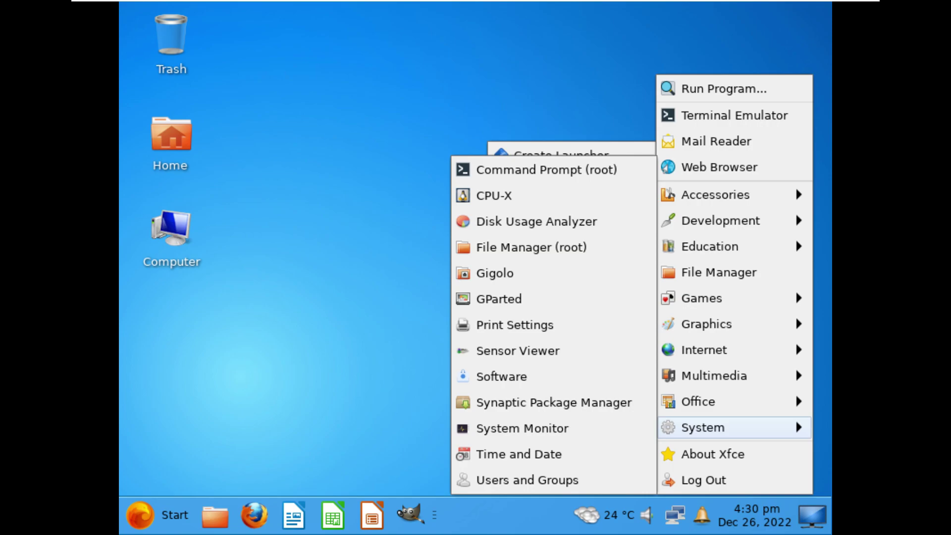
key(Left)
key(Up)
key(Up)
key(Up)
key(Up)
key(Up)
key(Up)
key(Up)
key(Up)
key(Up)
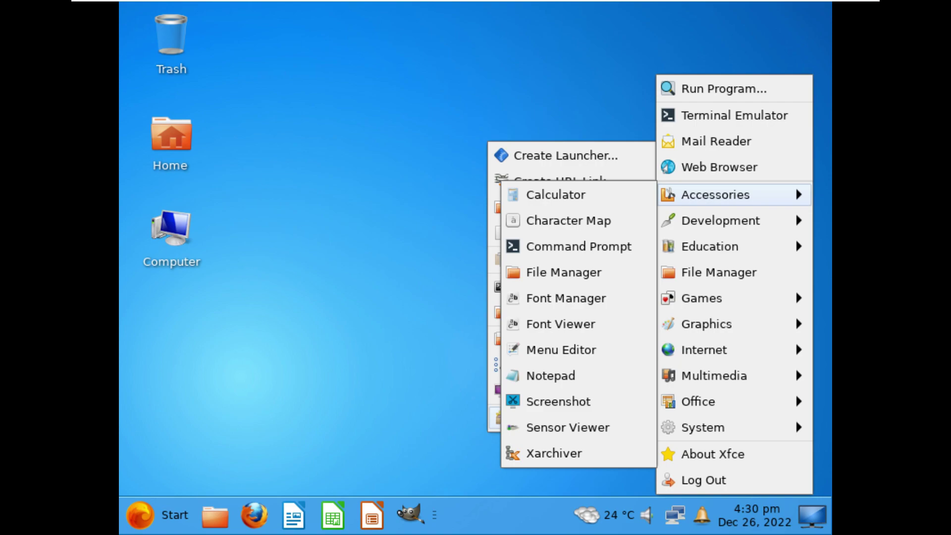
key(Down)
key(Down)
key(Down)
key(Down)
key(Down)
key(Down)
key(Down)
key(Down)
key(Escape)
key(Escape)
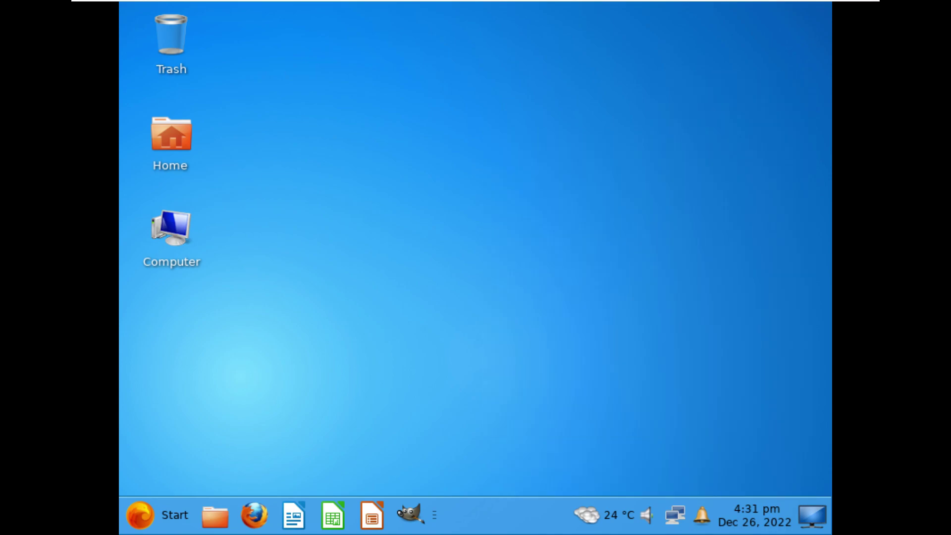
Step: Search the Start menu for "d" and open the Display settings
key(super)
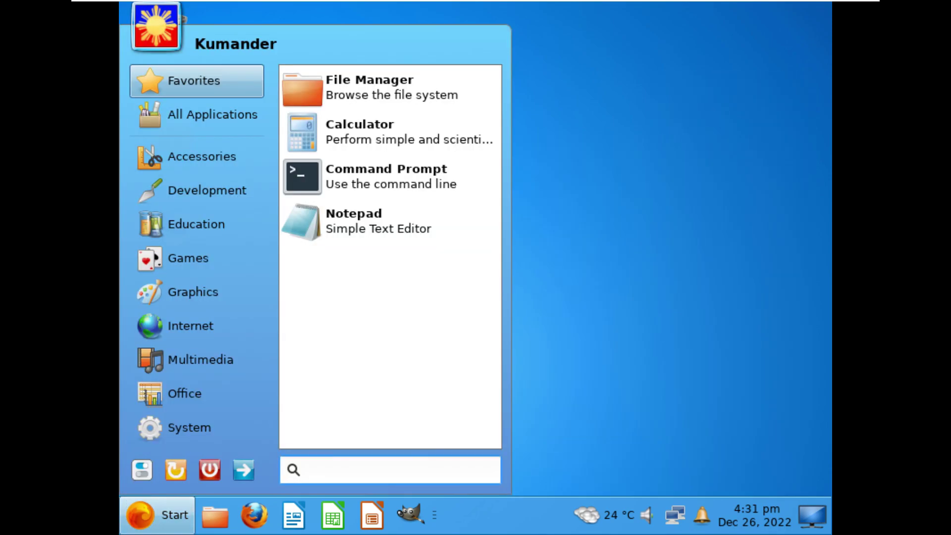
text(d)
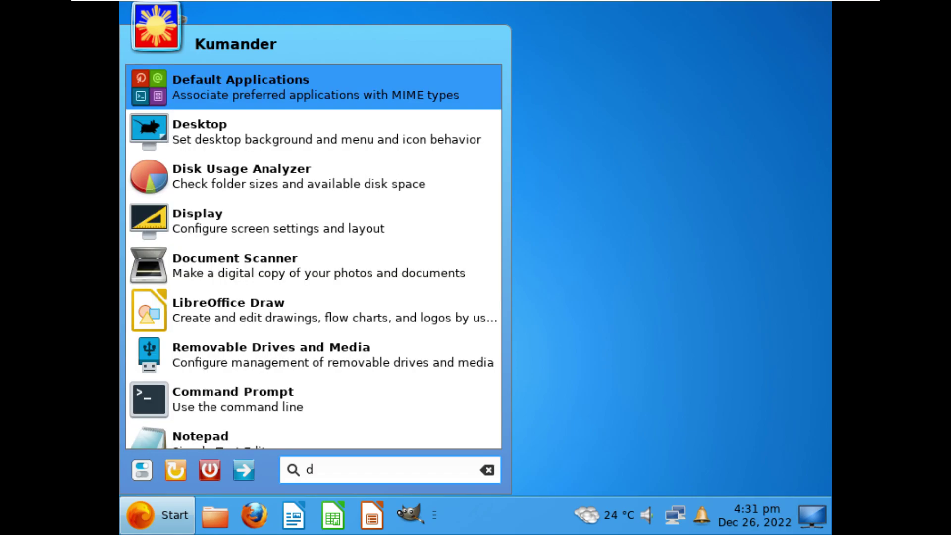
key(Up)
key(Up)
key(Up)
key(Up)
key(Up)
key(Up)
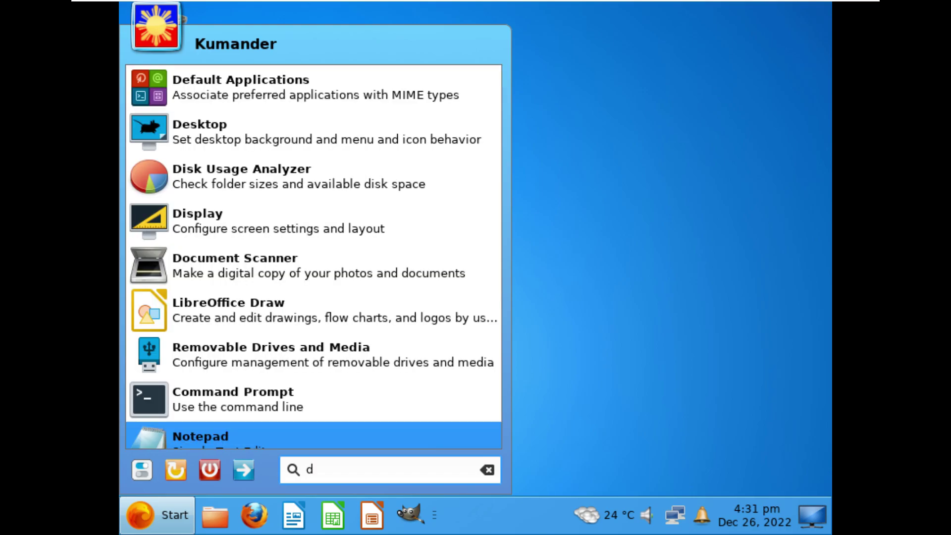
key(Return)
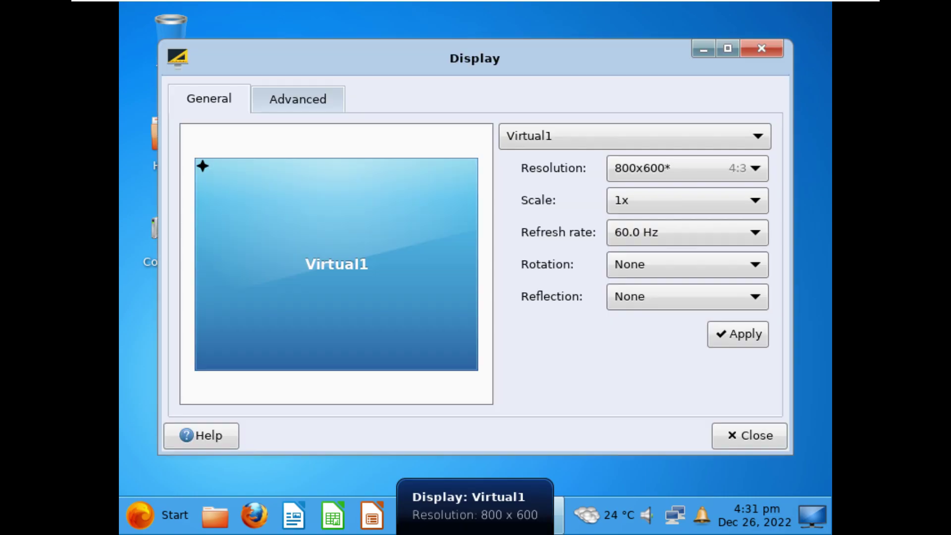
Step: Set the Virtual1 display's resolution to 1360x768, apply it and keep the configuration
click(687, 168)
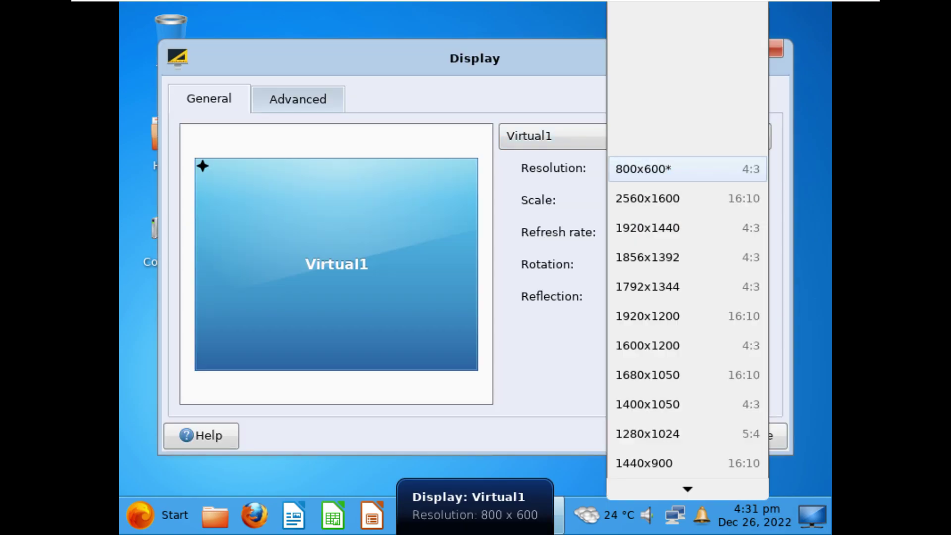
key(Up)
key(Up)
key(Up)
key(Up)
key(Up)
key(Up)
key(Up)
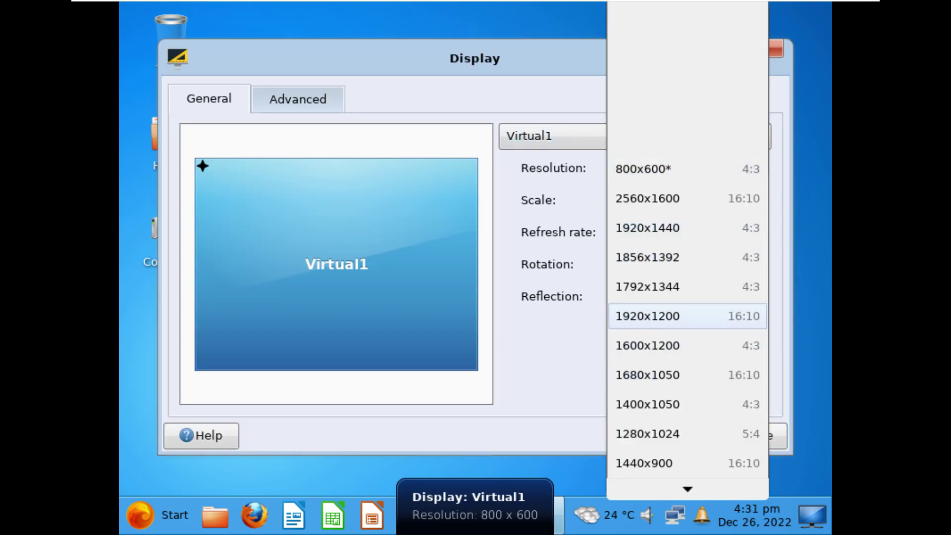
key(Down)
key(Down)
key(Down)
key(Down)
key(Down)
key(Down)
key(Down)
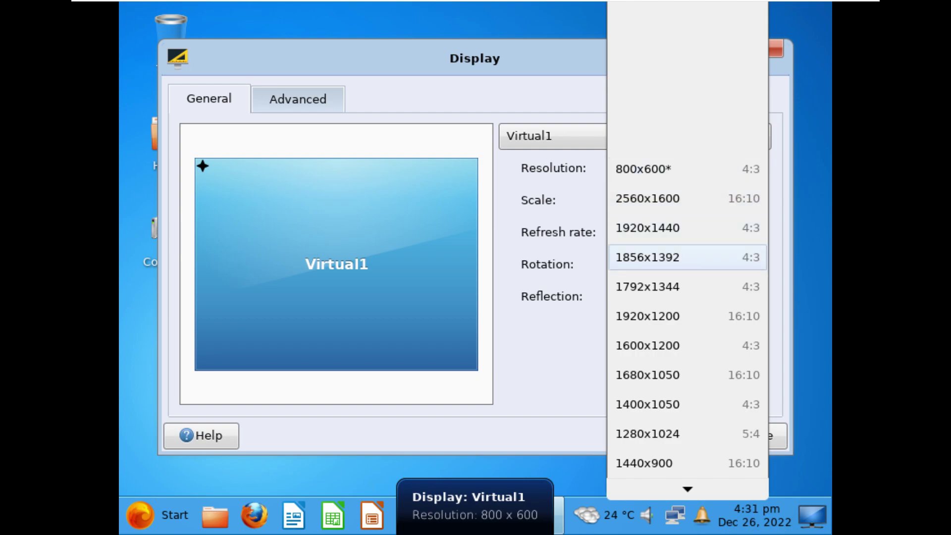
key(Up)
key(Up)
key(Up)
key(Down)
key(Down)
key(Down)
key(Down)
key(Down)
key(Down)
key(Down)
key(Down)
key(Down)
key(Down)
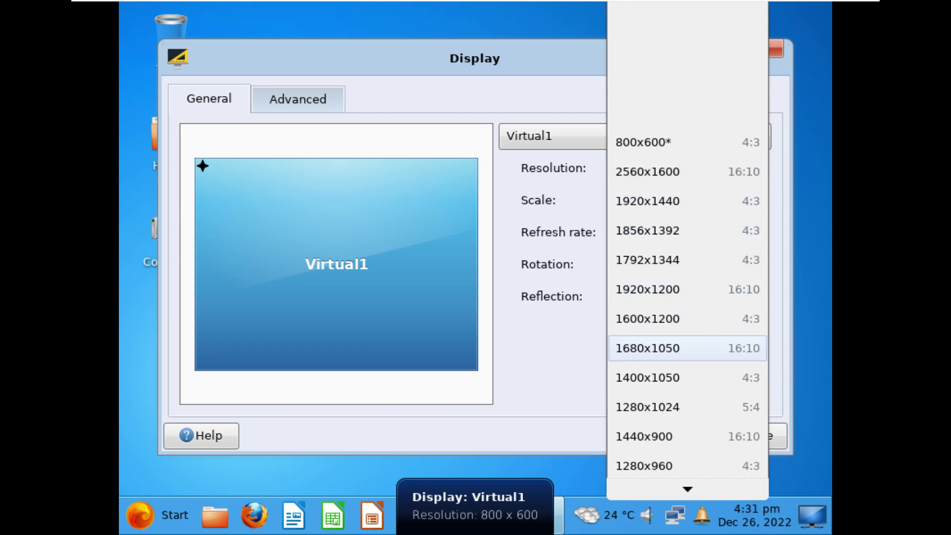
key(Up)
key(Up)
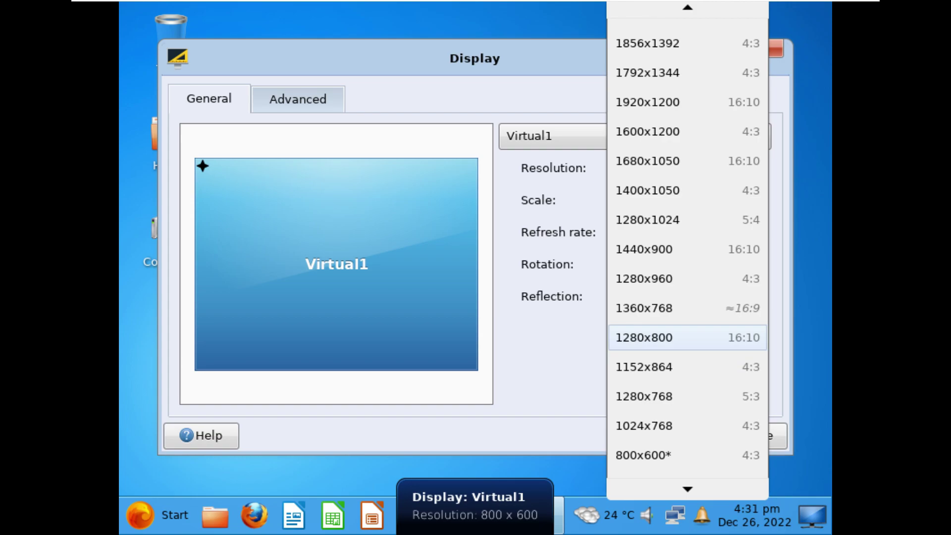
key(Return)
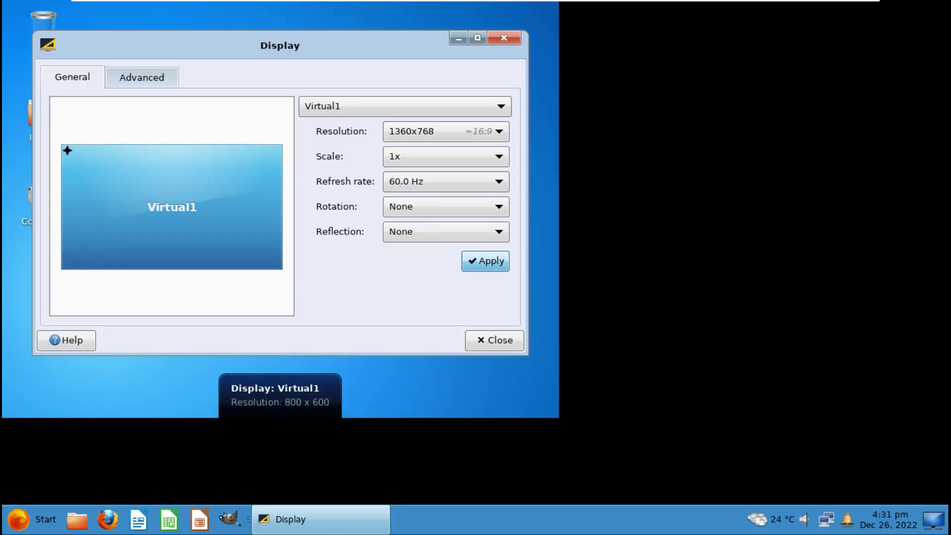
key(Left)
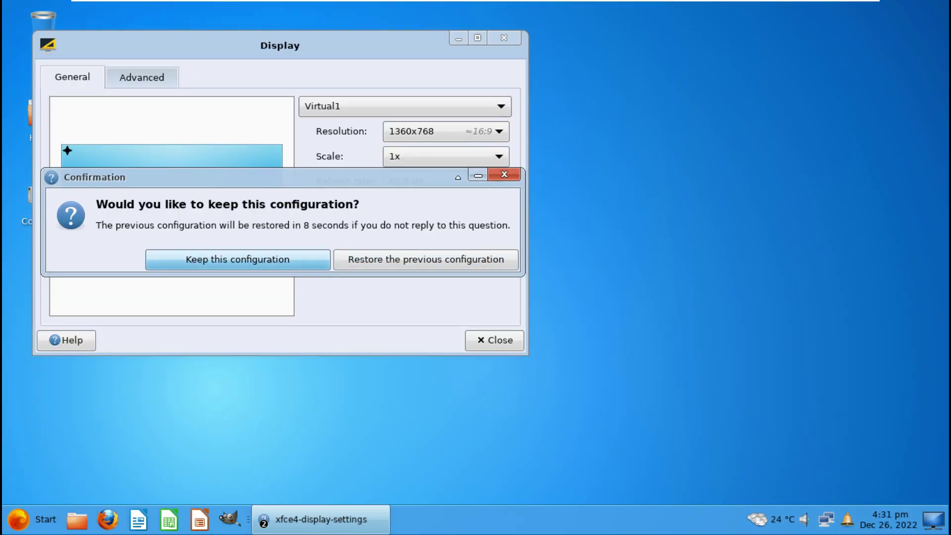
key(Return)
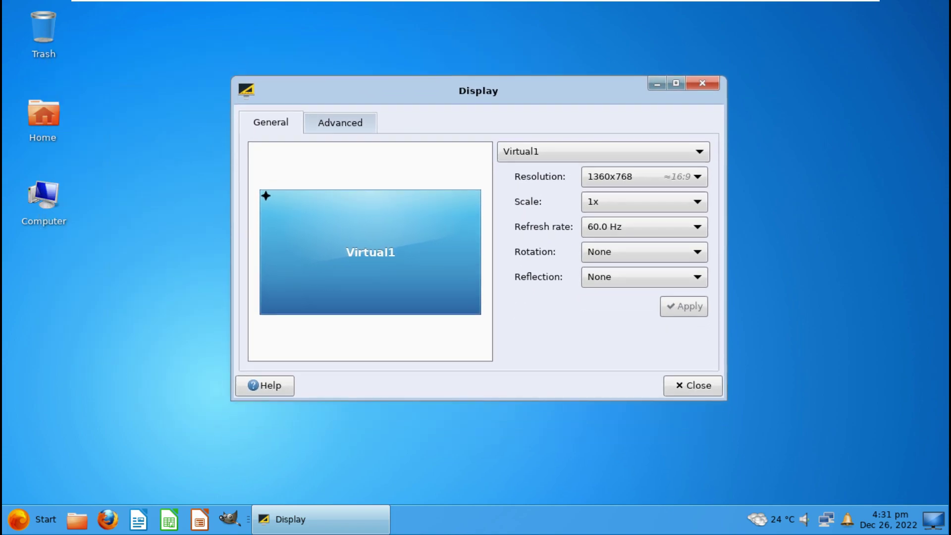
Step: View the advanced display options and close the Display settings
key(ctrl+Page_Down)
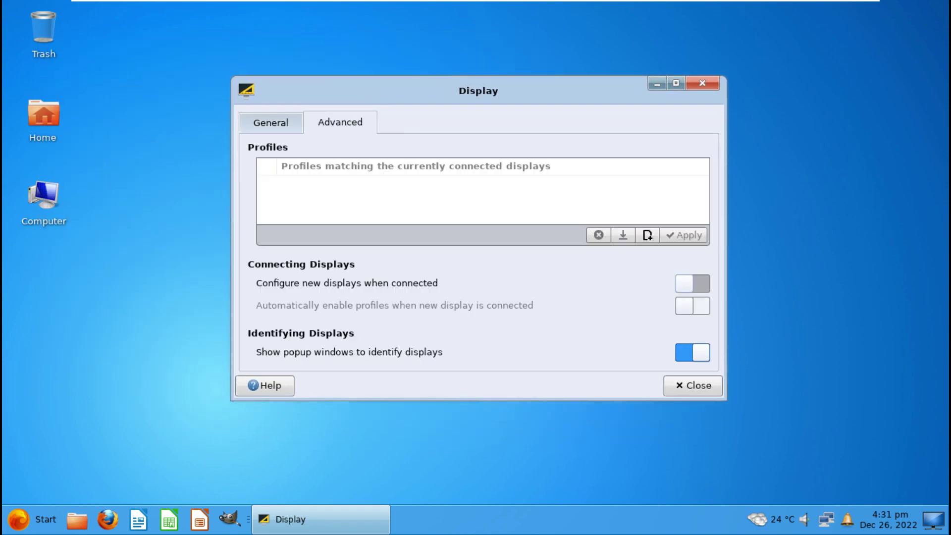
click(701, 83)
Step: View the system information in About Xfce from the desktop's applications list, and close the window
right_click(448, 106)
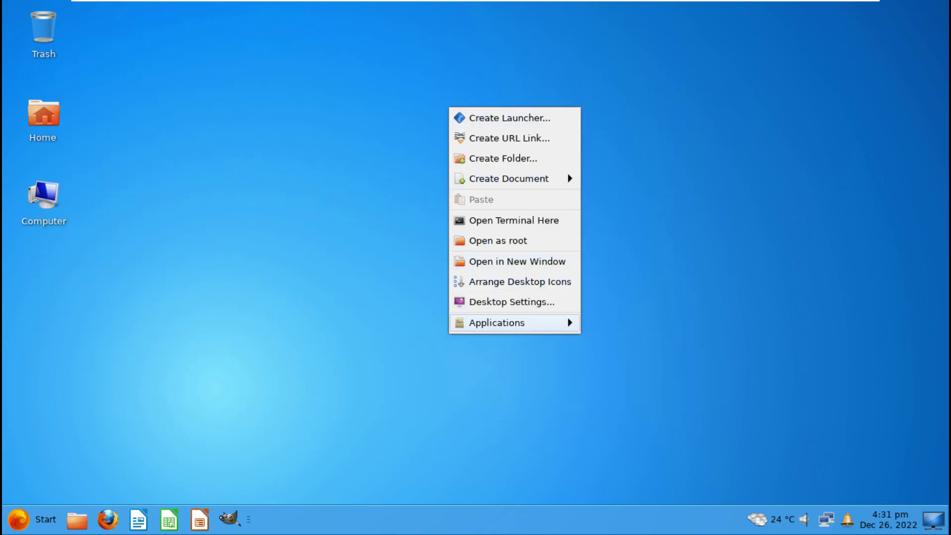
mouse_move(514, 323)
click(641, 472)
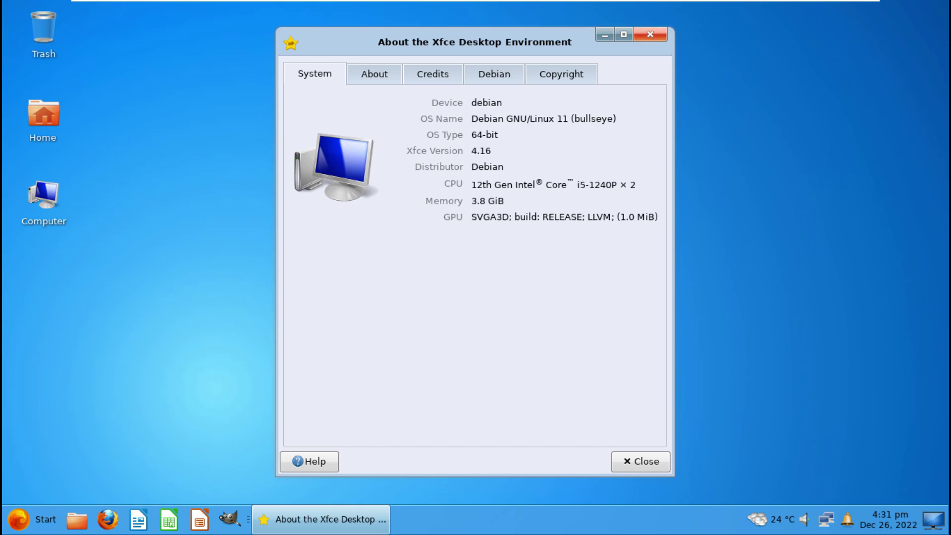
click(650, 34)
Step: Open System Monitor from the System applications and maximize its window
click(33, 519)
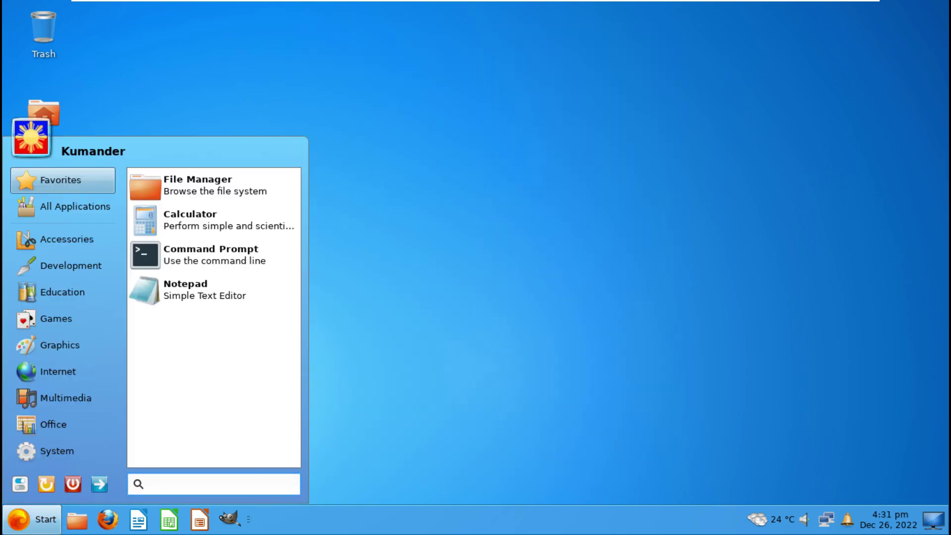
click(63, 451)
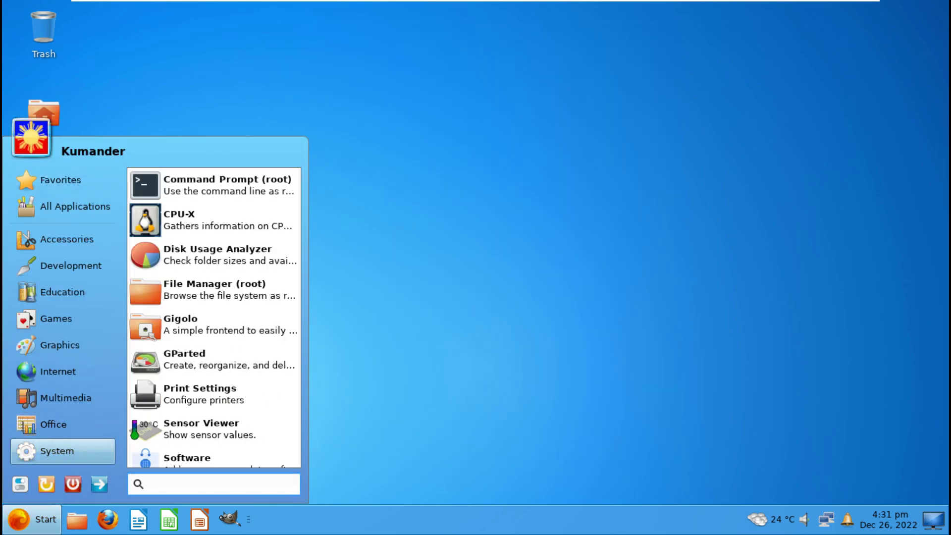
scroll(208, 208, down, 5)
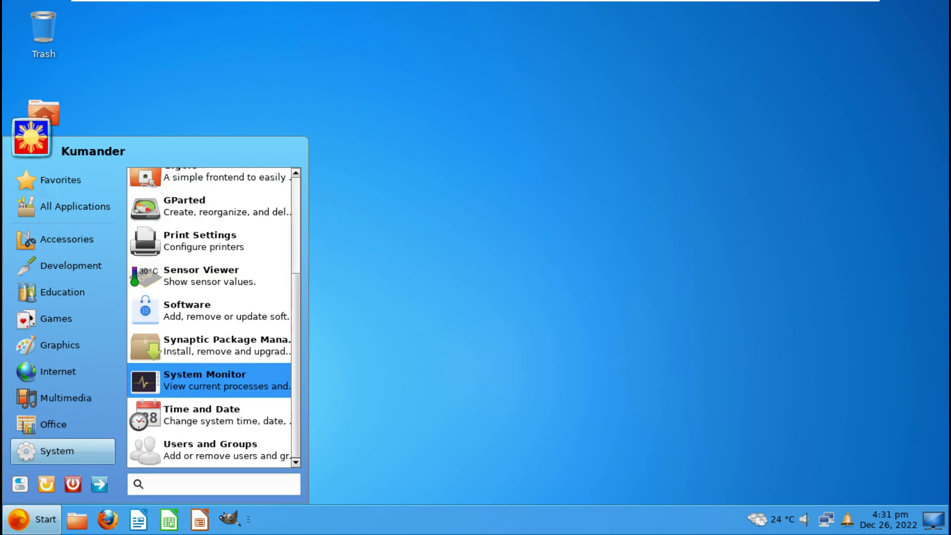
click(209, 381)
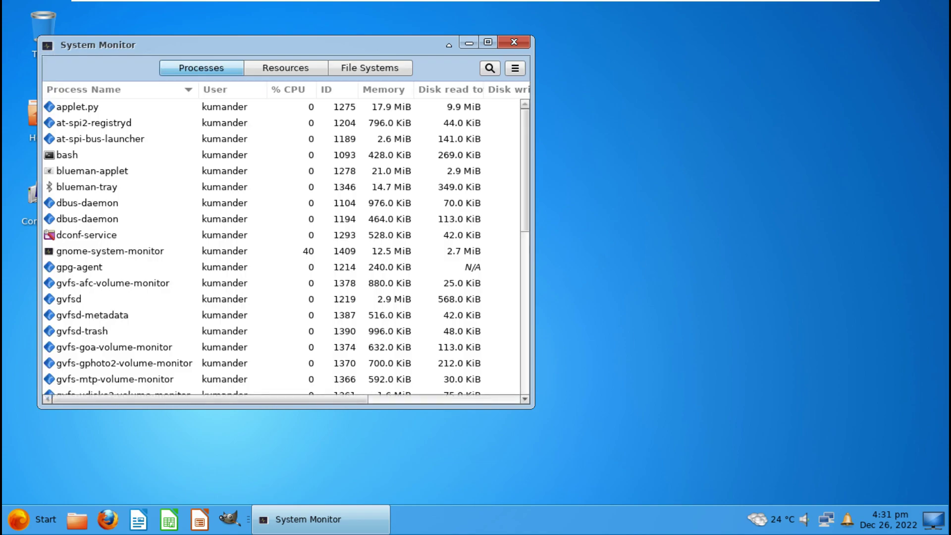
click(488, 41)
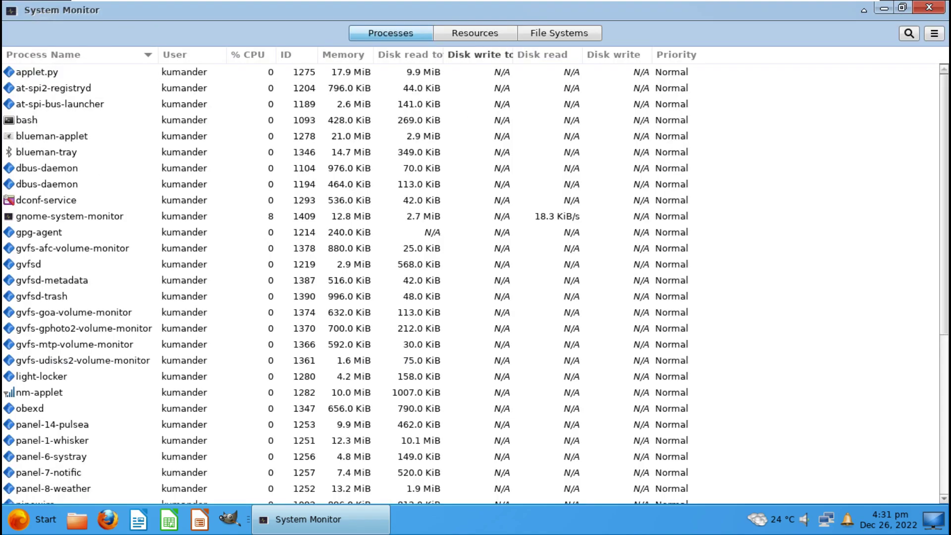
Step: Look through the list of running processes and show the CPU, memory and network resource graphs
scroll(198, 376, down, 3)
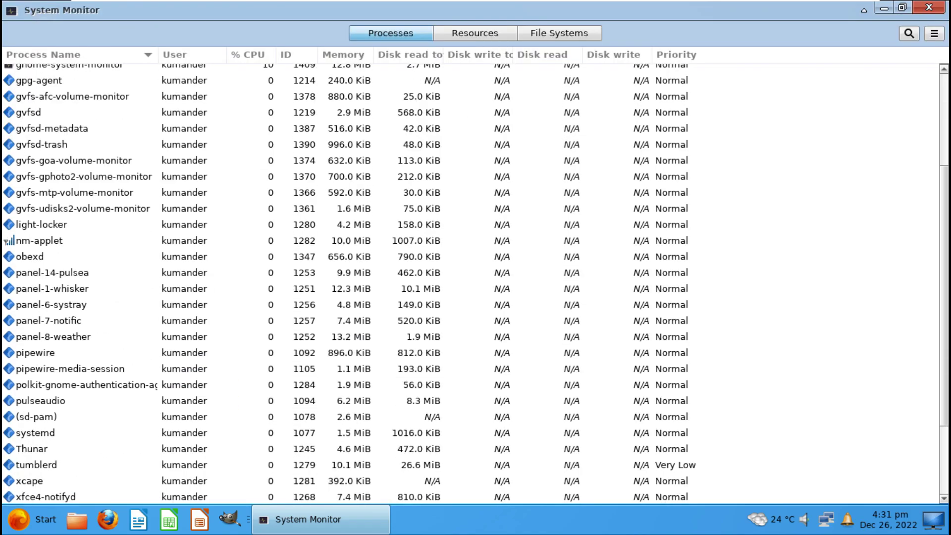
scroll(476, 284, down, 2)
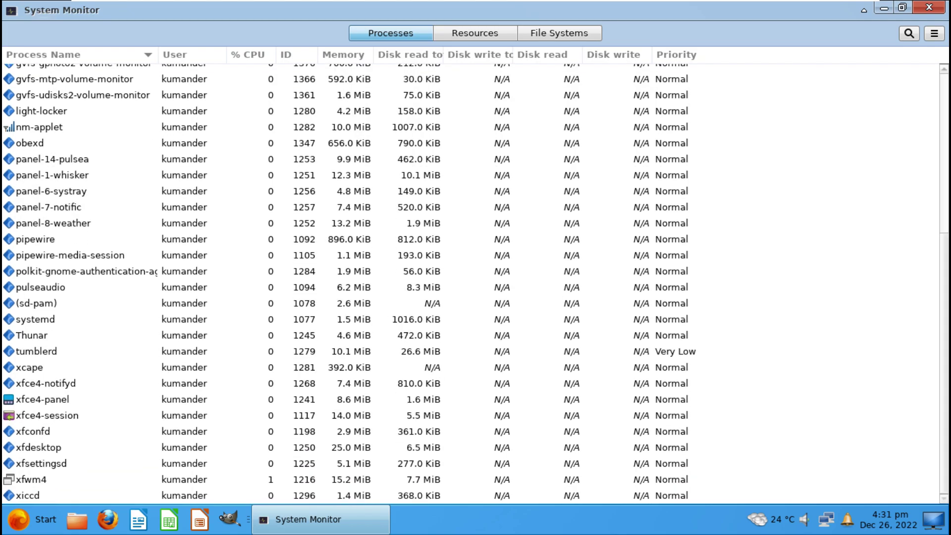
key(alt+2)
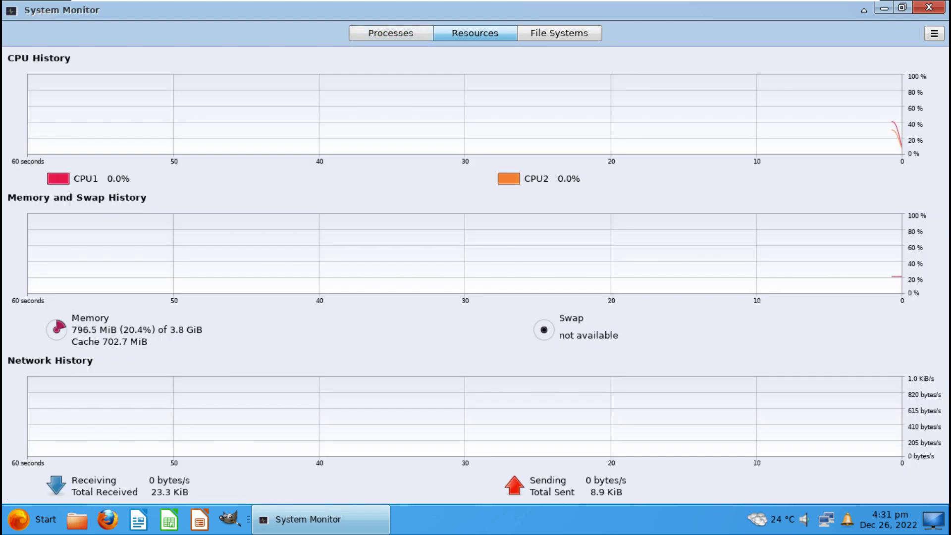
Step: Change the CPU2 graph colour in the CPU history to green
click(508, 178)
click(367, 250)
click(614, 168)
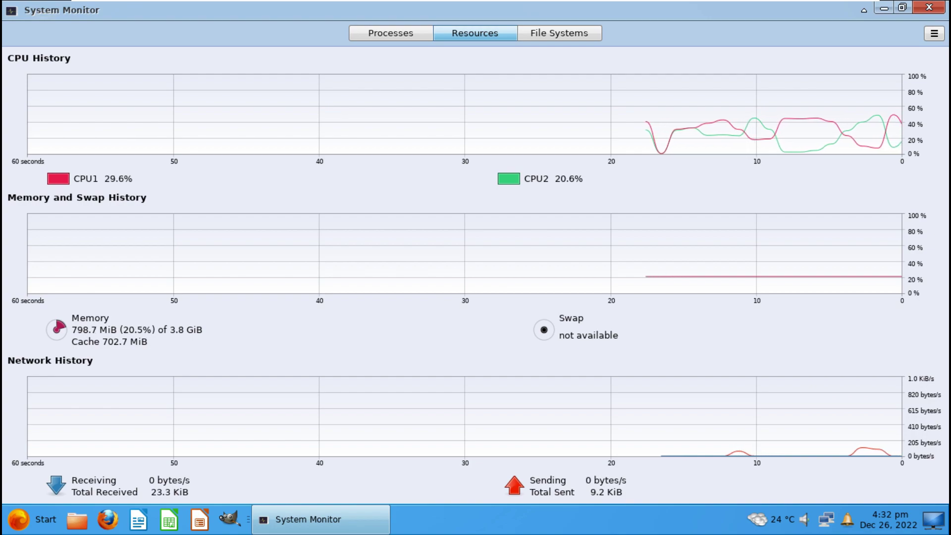
Step: View the About information of the Xfce panel
right_click(437, 519)
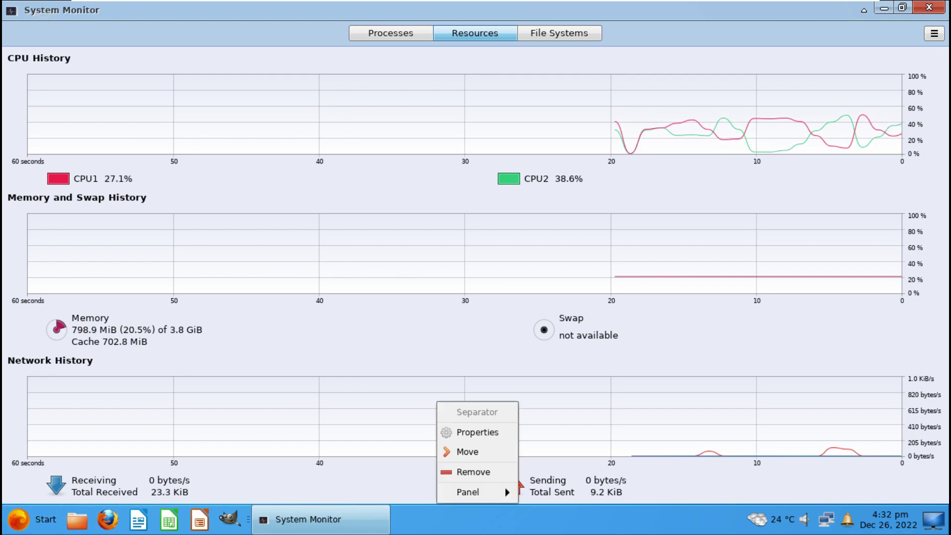
mouse_move(468, 492)
click(543, 490)
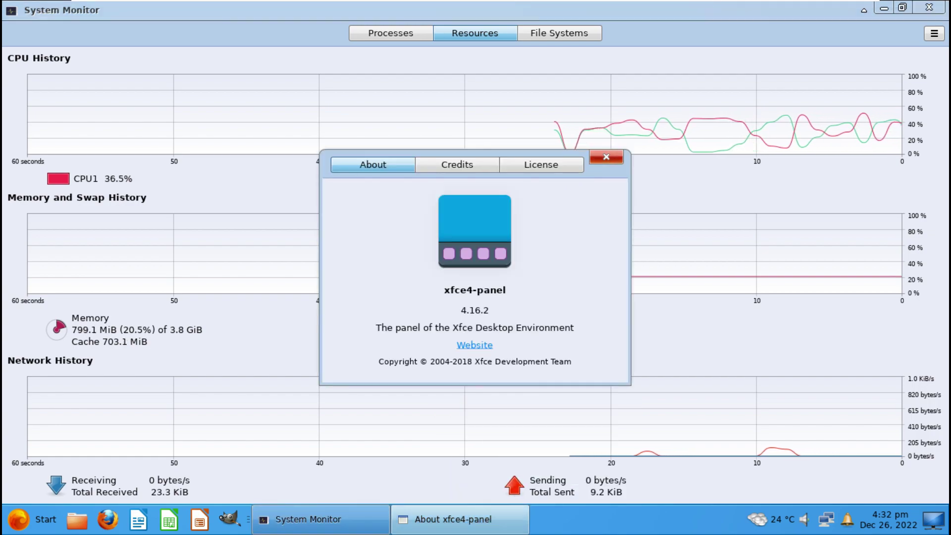
Step: Close the panel's About dialog, check the mounted file systems in System Monitor, and close the monitor
key(Escape)
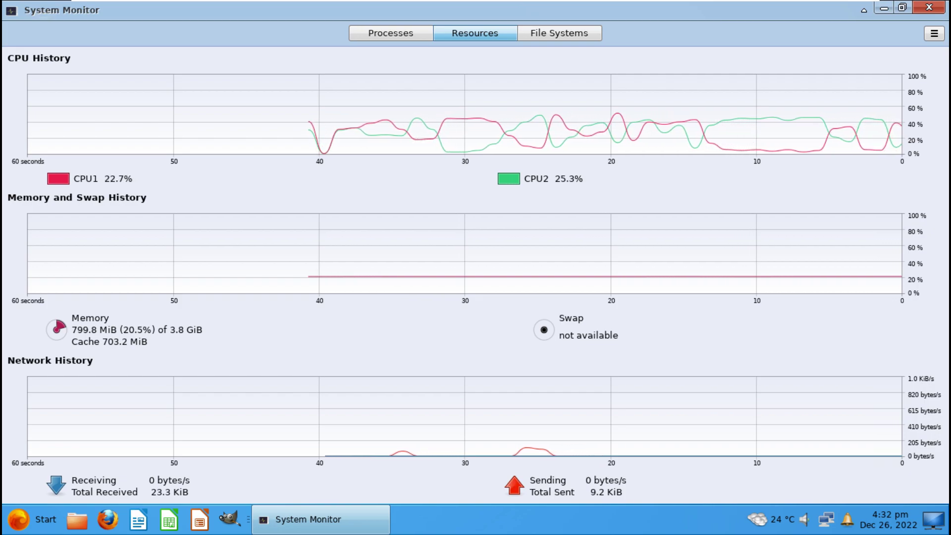
key(alt+3)
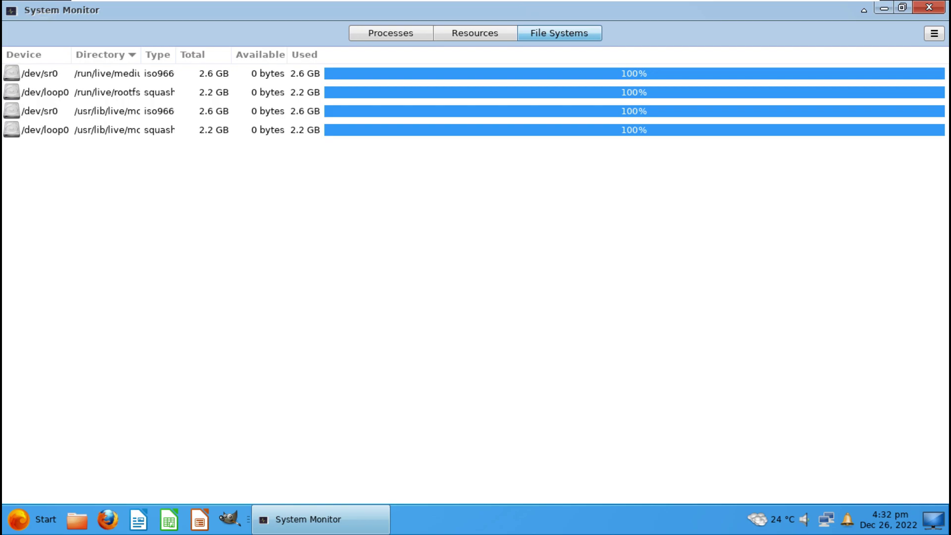
click(474, 33)
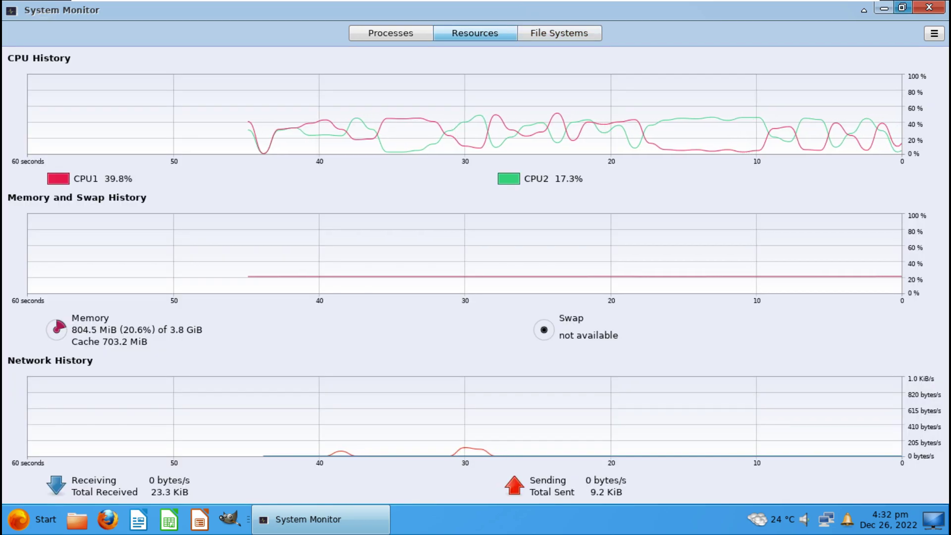
key(alt+F4)
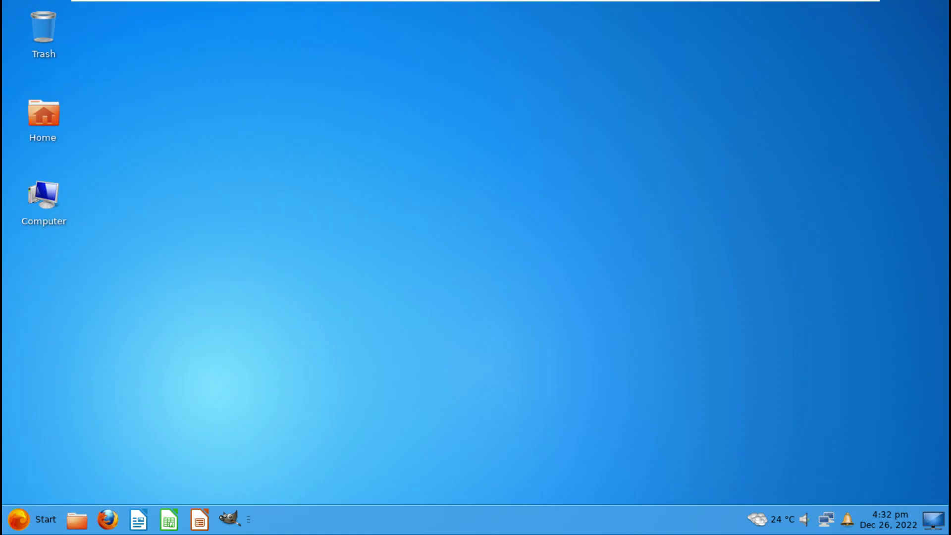
Step: Open a terminal window and view its About information
click(32, 519)
click(214, 255)
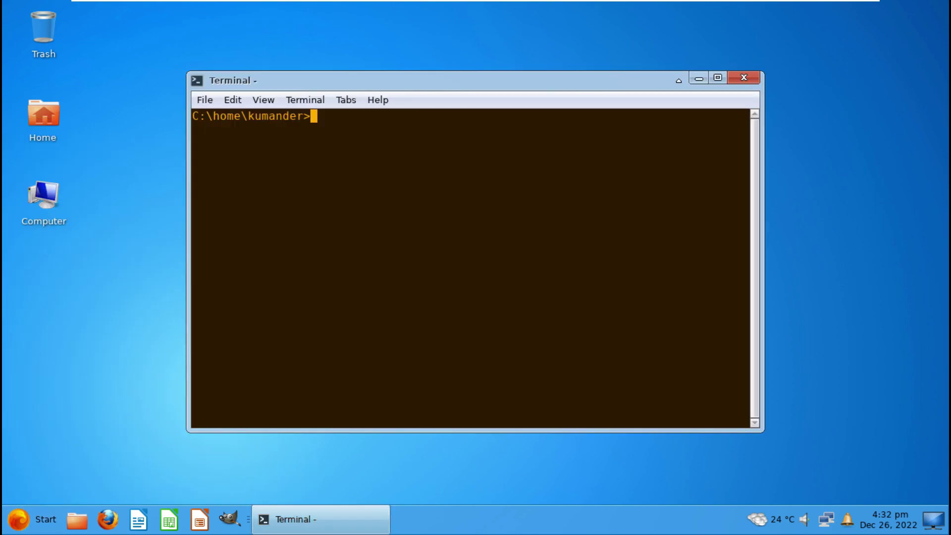
click(377, 99)
click(394, 138)
click(606, 143)
Step: Query the system and distribution details in a maximized terminal with inxi -b, cat /etc/issue and neofetch
click(717, 78)
text(inxi -b)
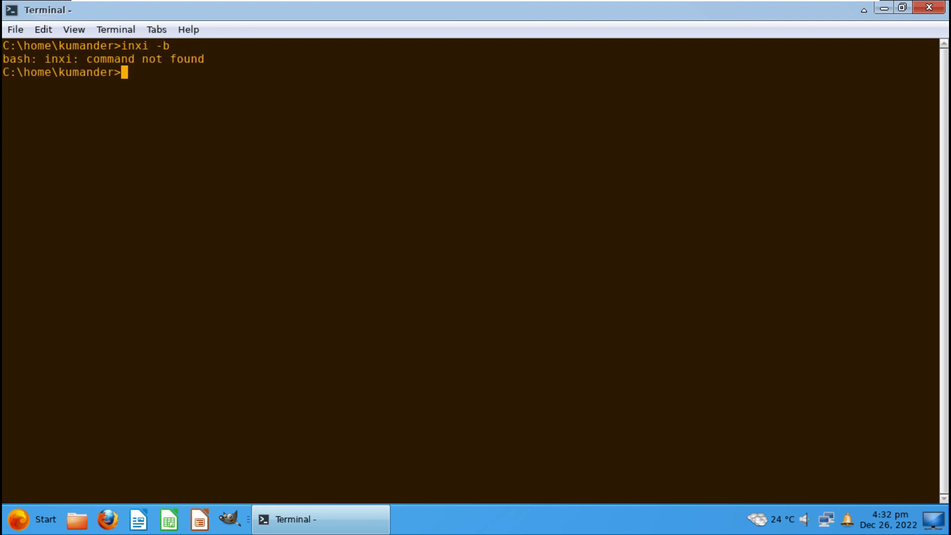
text(cat /etc/issue)
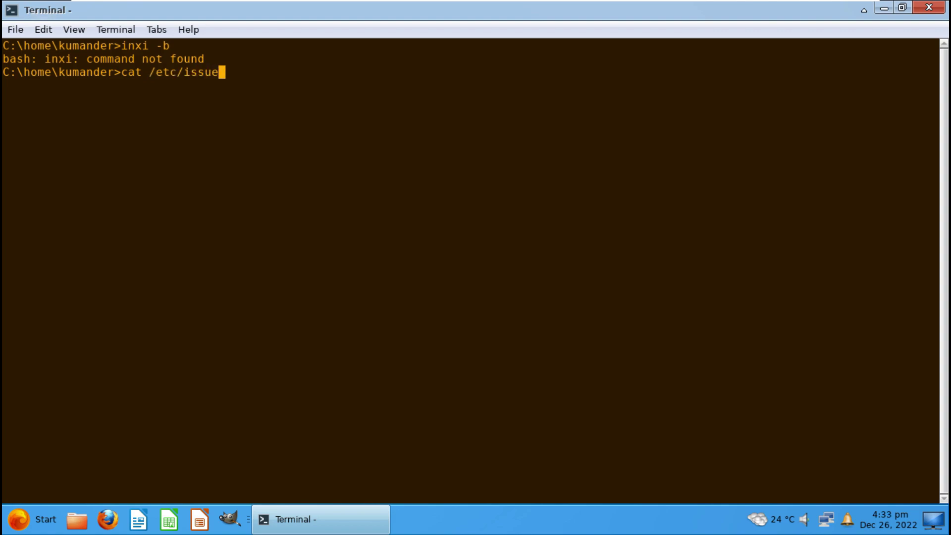
key(Return)
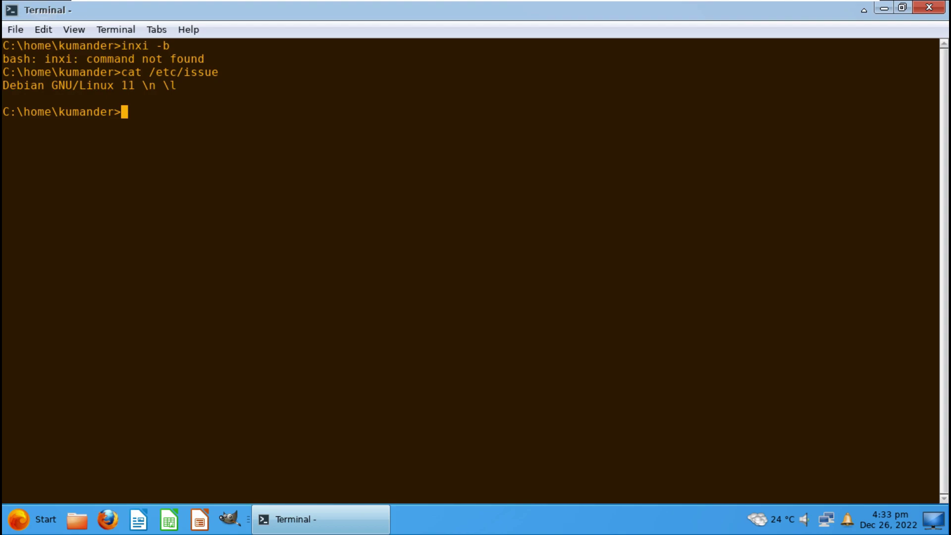
text(neofetch)
key(Return)
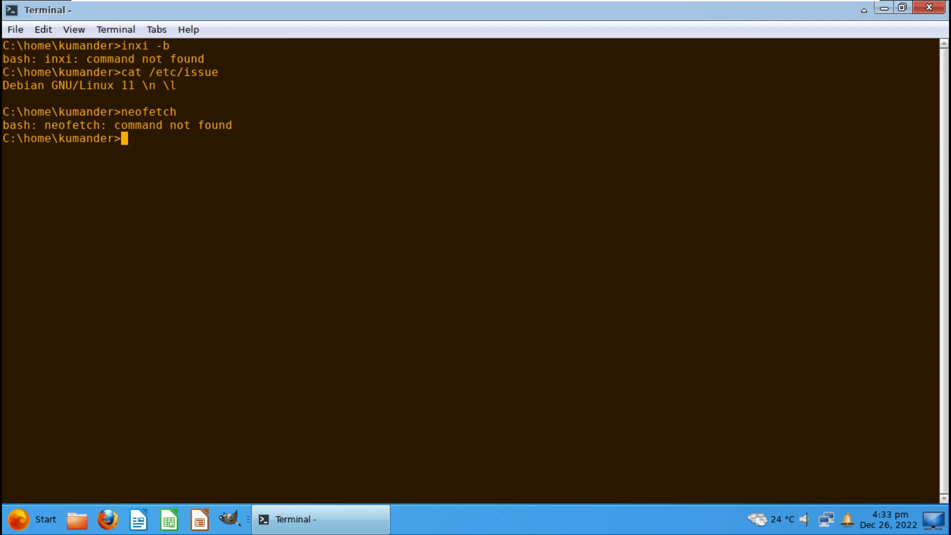
Step: Print the full kernel details with uname -a and the kernel release with uname -r
text(uname -a)
key(Return)
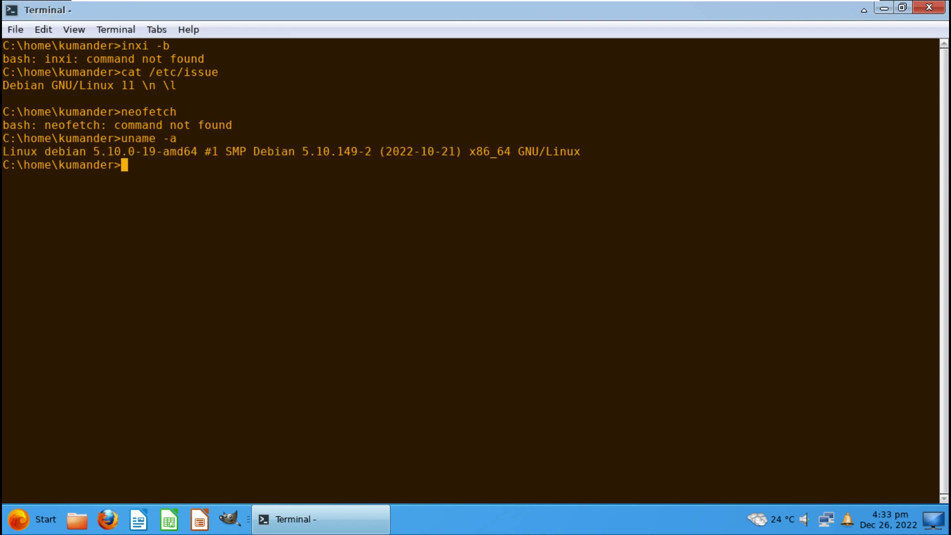
text(uname -r)
key(Return)
Step: Try to start the htop process viewer, and exit the terminal session
text(htop)
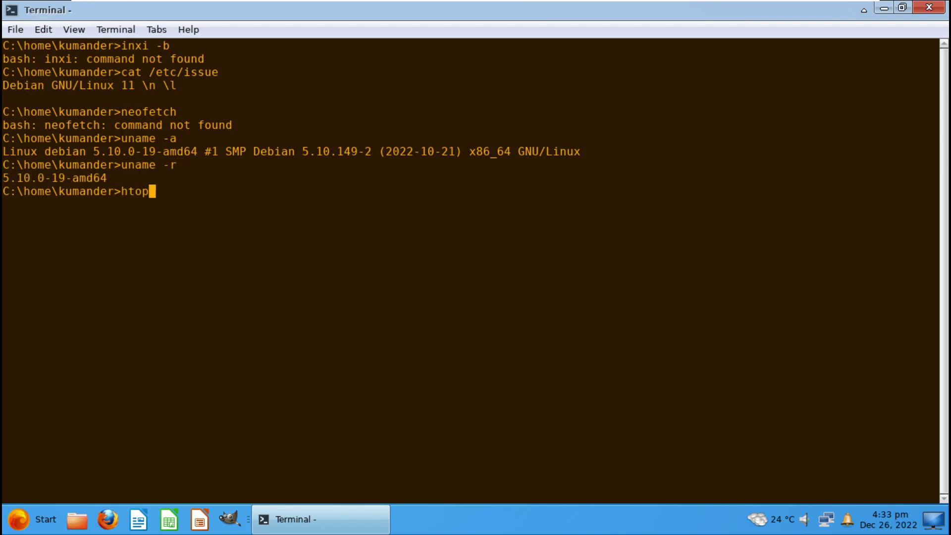
key(Return)
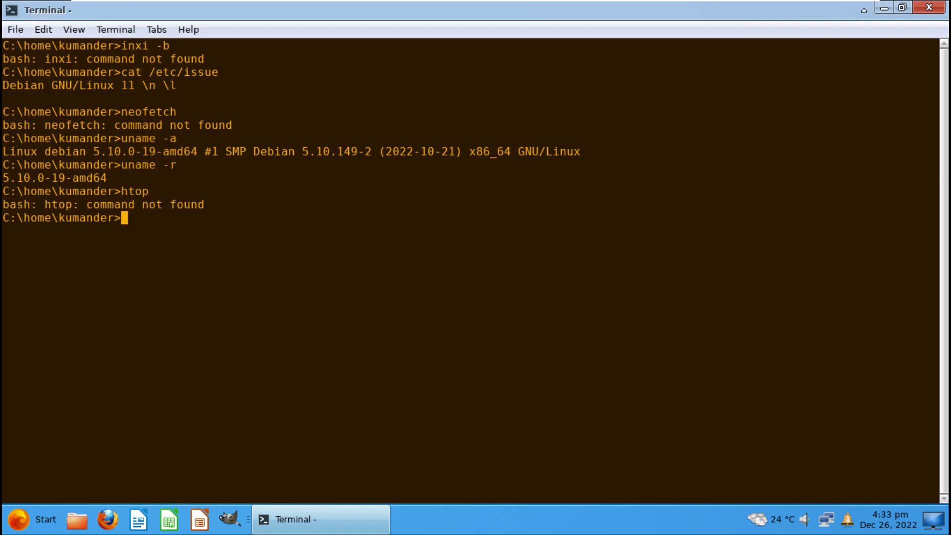
text(exit)
key(Return)
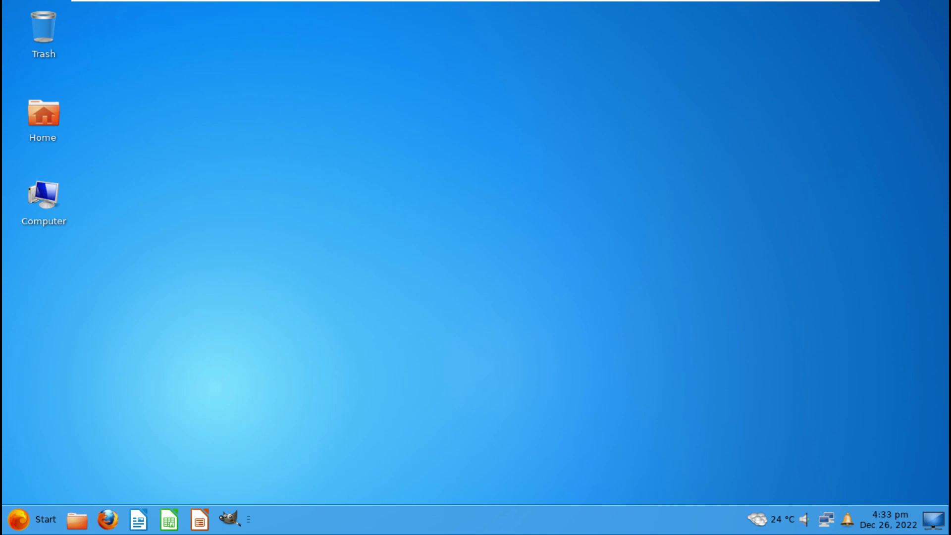
Step: Open the Desktop Settings and look through the wallpapers in the backgrounds folder
right_click(365, 170)
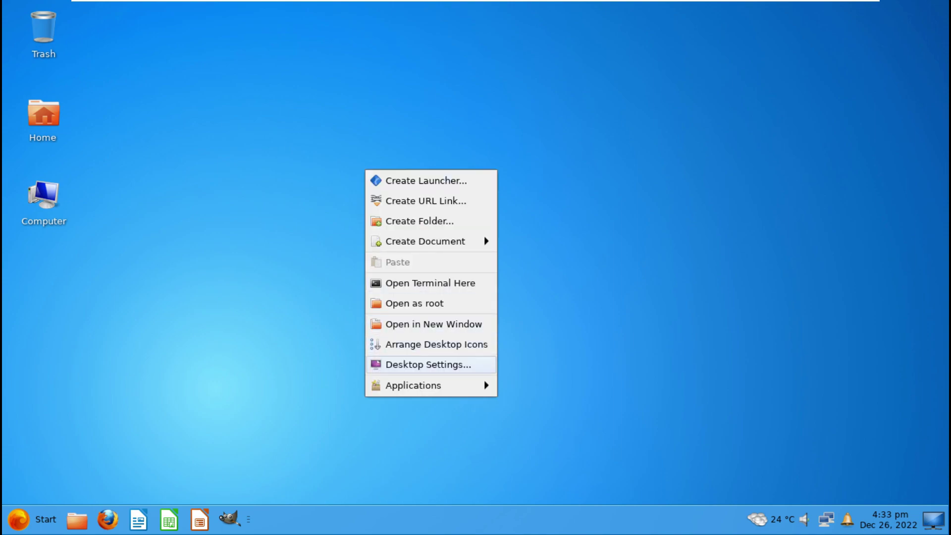
key(Return)
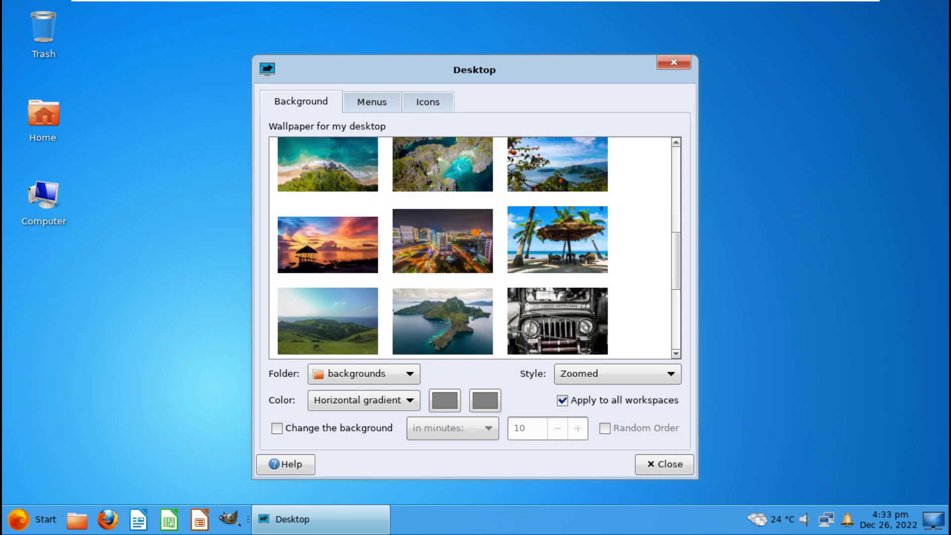
scroll(474, 248, down, 4)
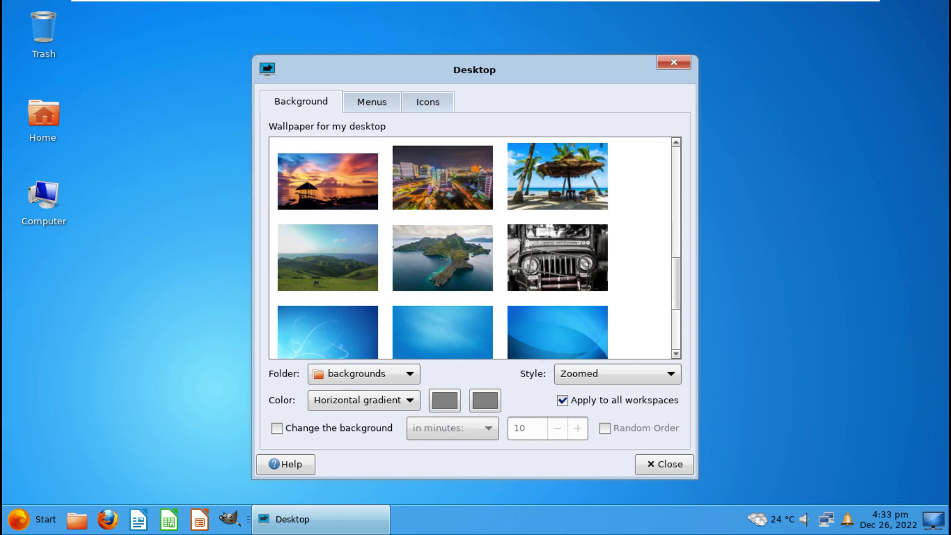
scroll(475, 248, up, 2)
scroll(474, 247, up, 1)
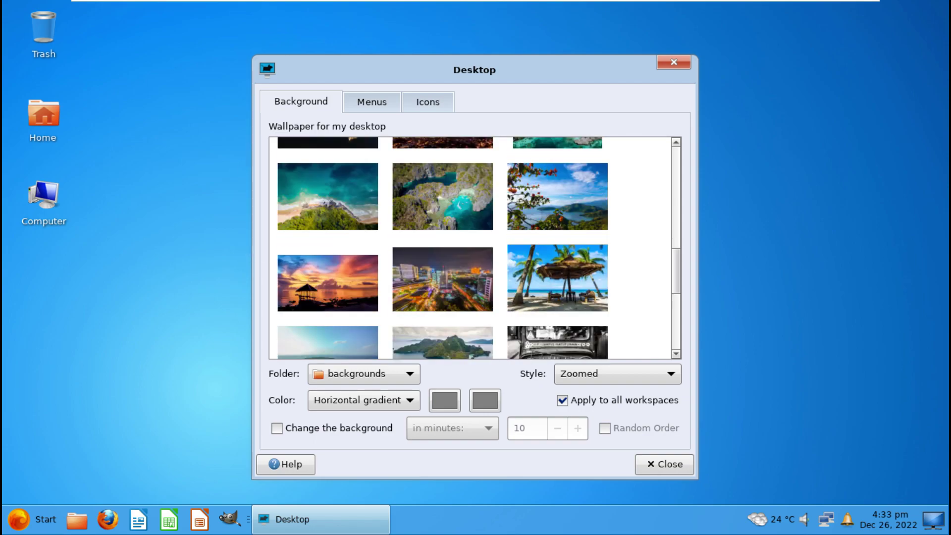
scroll(474, 248, up, 2)
scroll(475, 247, down, 2)
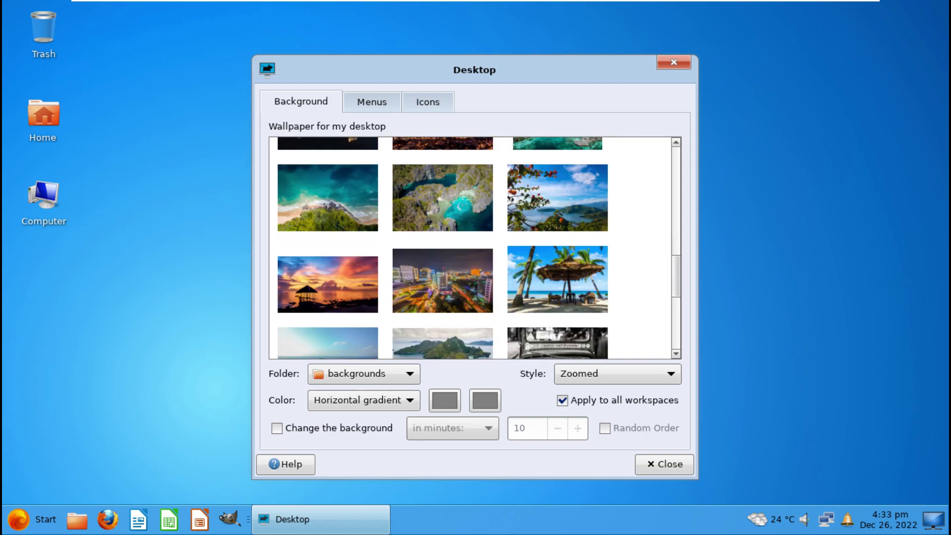
scroll(475, 248, down, 3)
scroll(475, 247, down, 5)
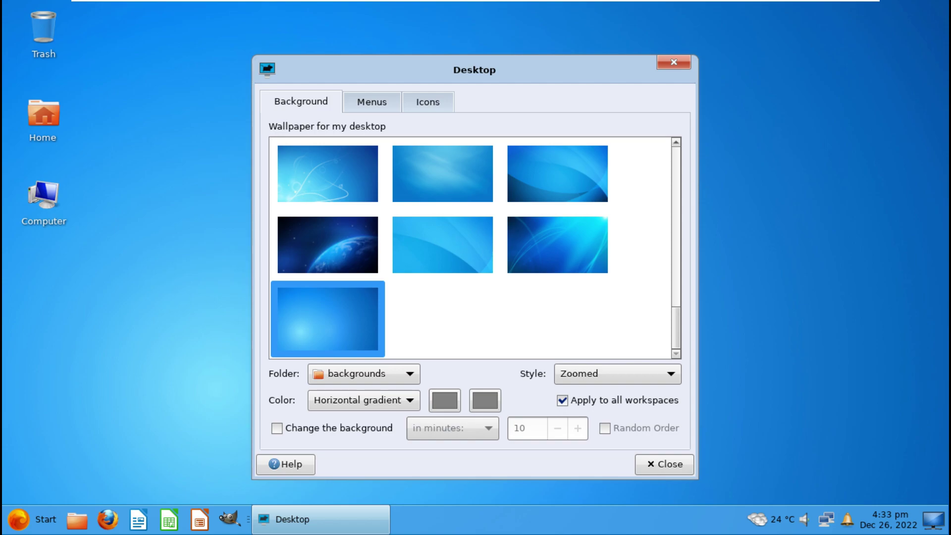
Step: View the desktop's menu and icon settings, and close the settings dialog without changing anything
click(372, 102)
click(427, 102)
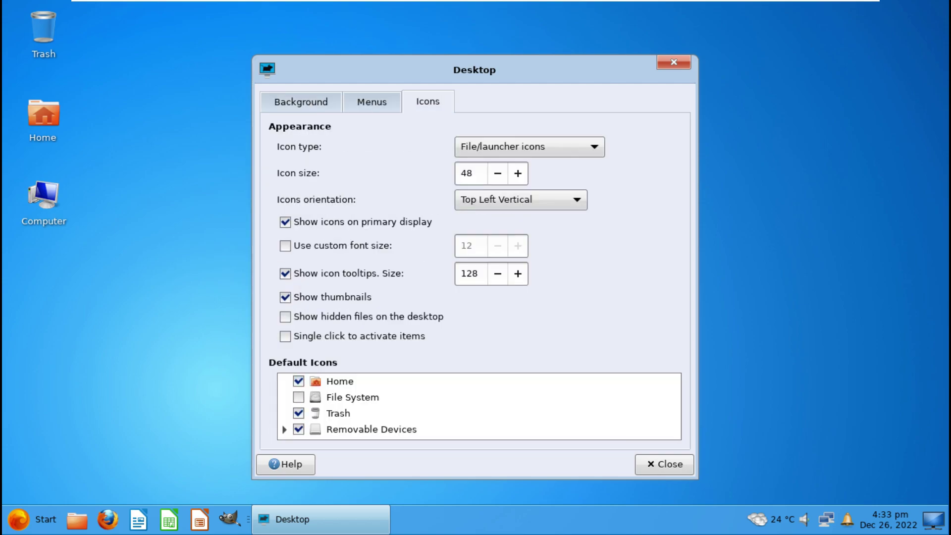
key(Escape)
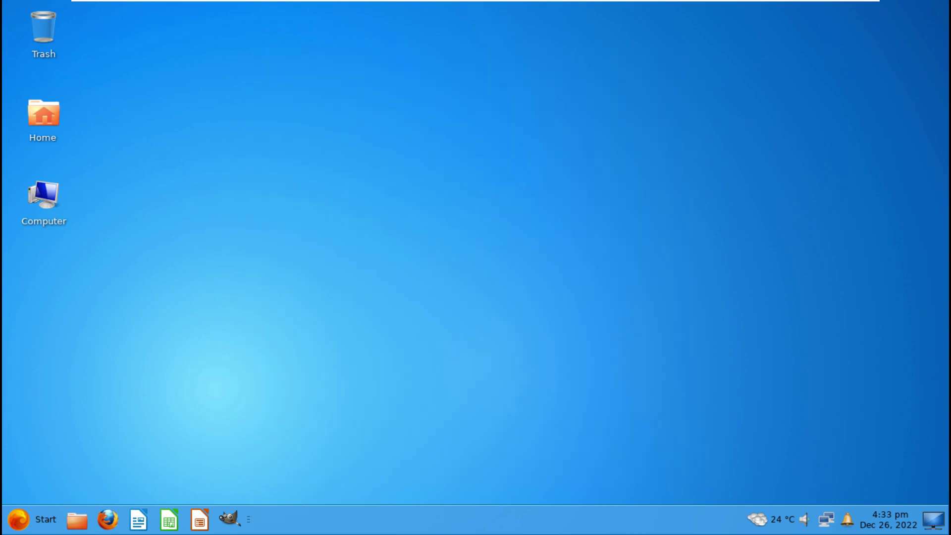
Step: Open the Home folder, view the file manager's About information, and close the window
double_click(44, 113)
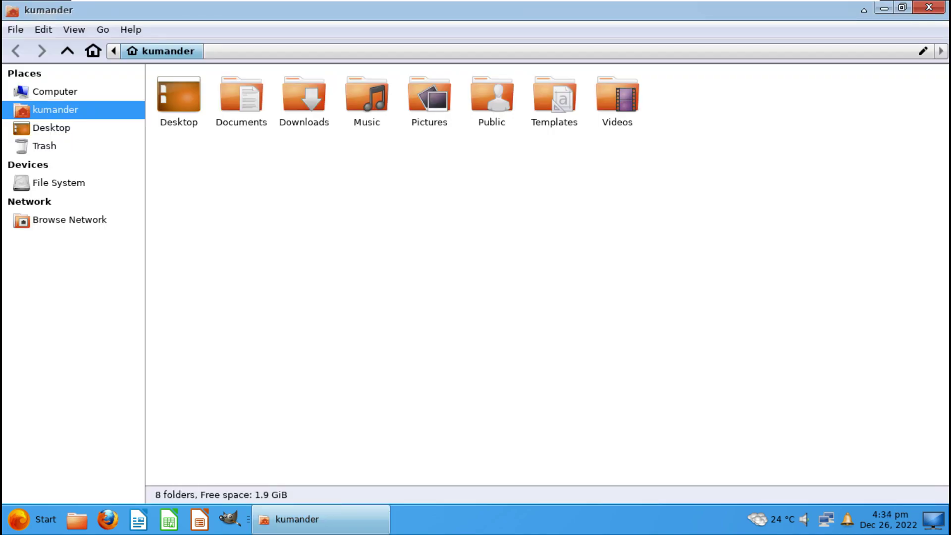
click(130, 29)
click(148, 68)
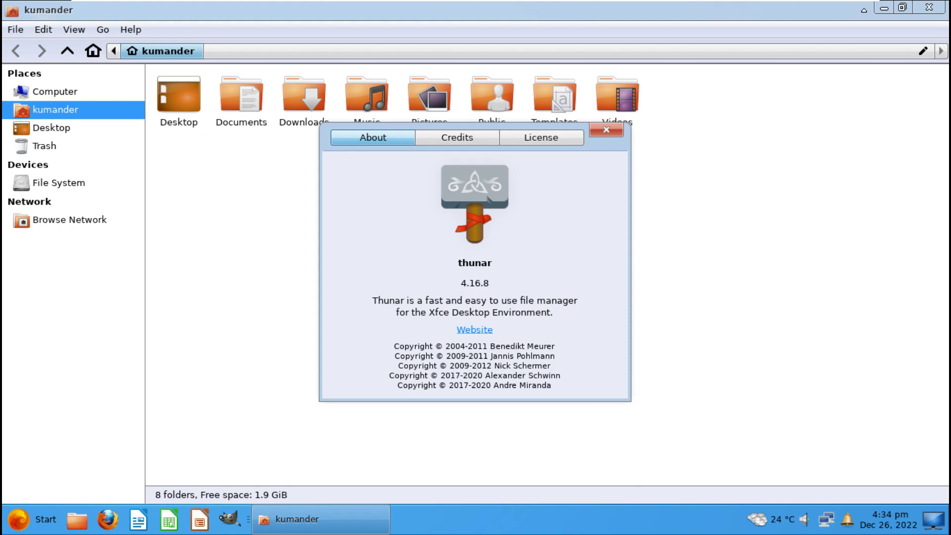
click(605, 129)
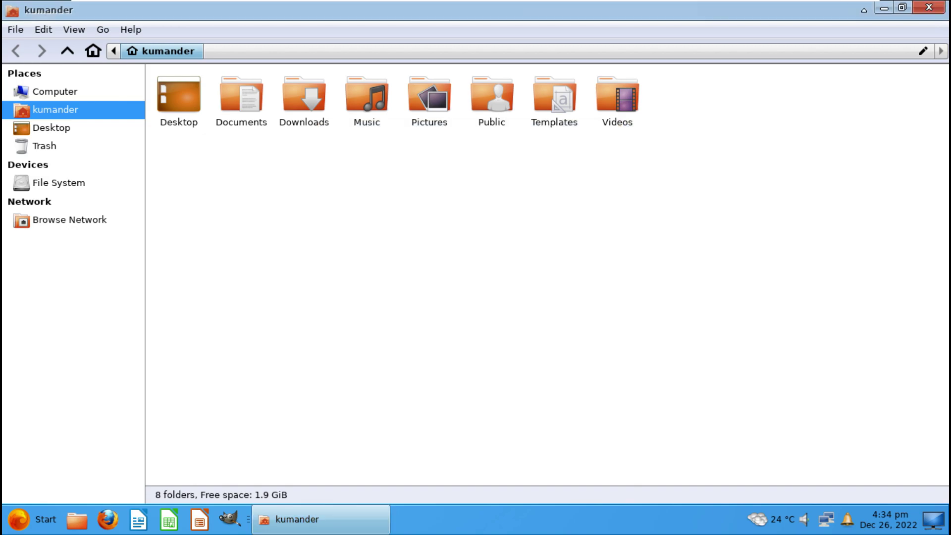
key(alt+F4)
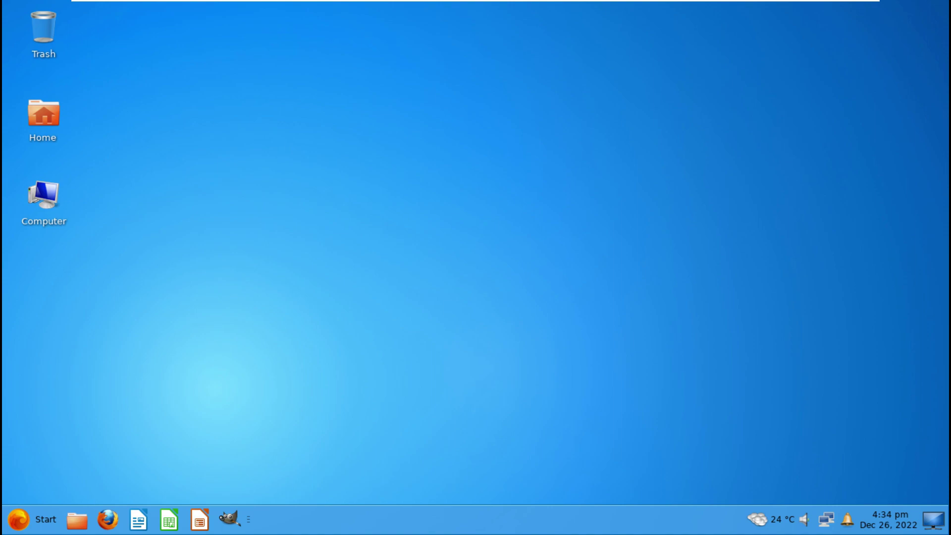
Step: Show the System applications in the Start menu and enlarge the menu so full descriptions fit
click(31, 520)
click(62, 398)
click(63, 451)
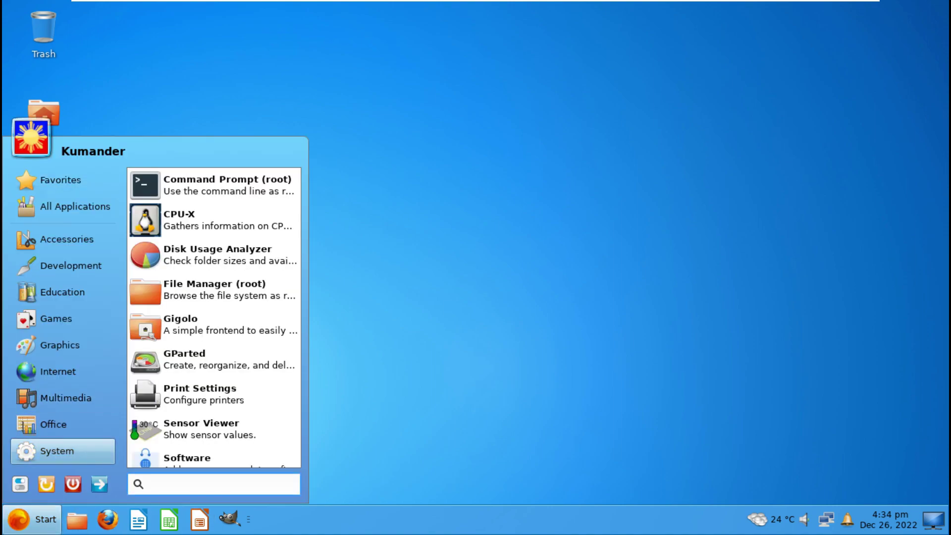
drag(308, 137, 456, 67)
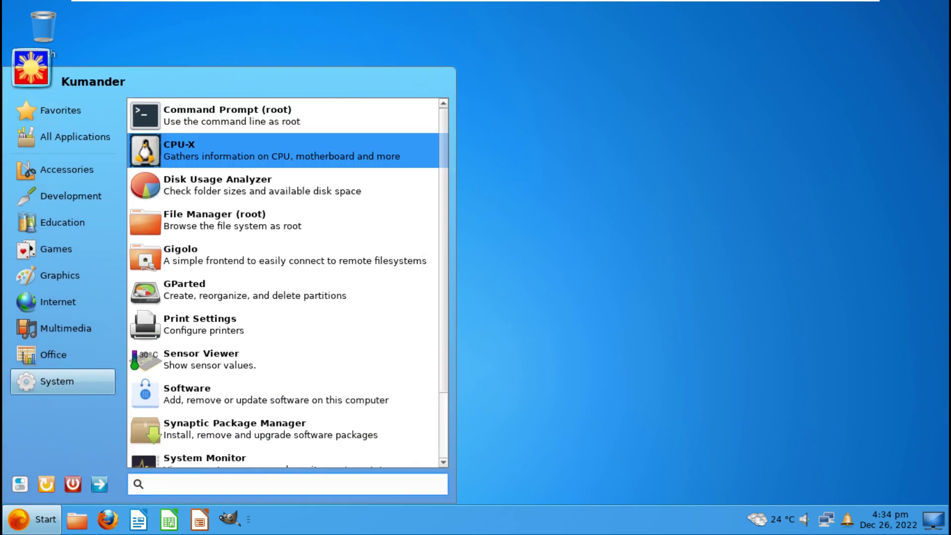
Step: Look through the complete list of installed applications, from Additional Drivers to Xfce Terminal Settings
click(63, 136)
scroll(283, 154, down, 6)
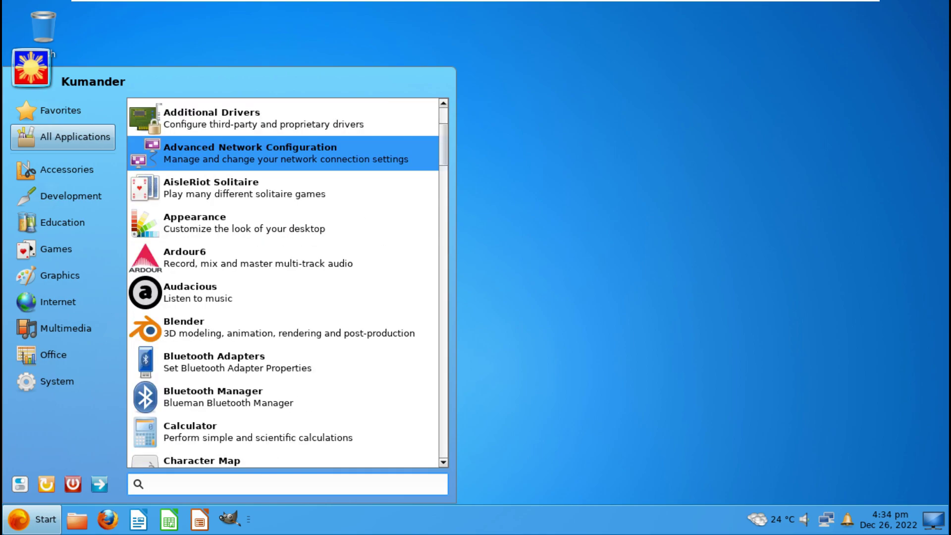
scroll(283, 168, down, 10)
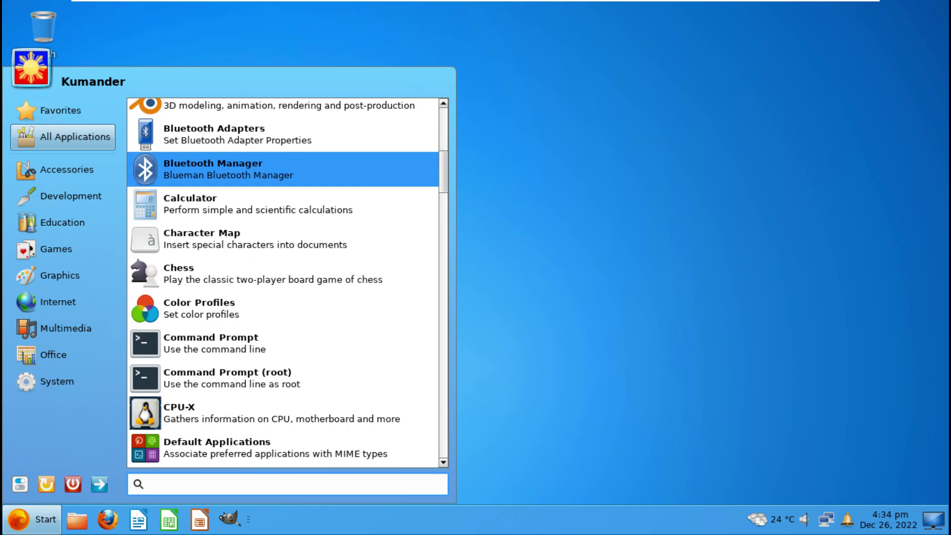
scroll(283, 169, down, 10)
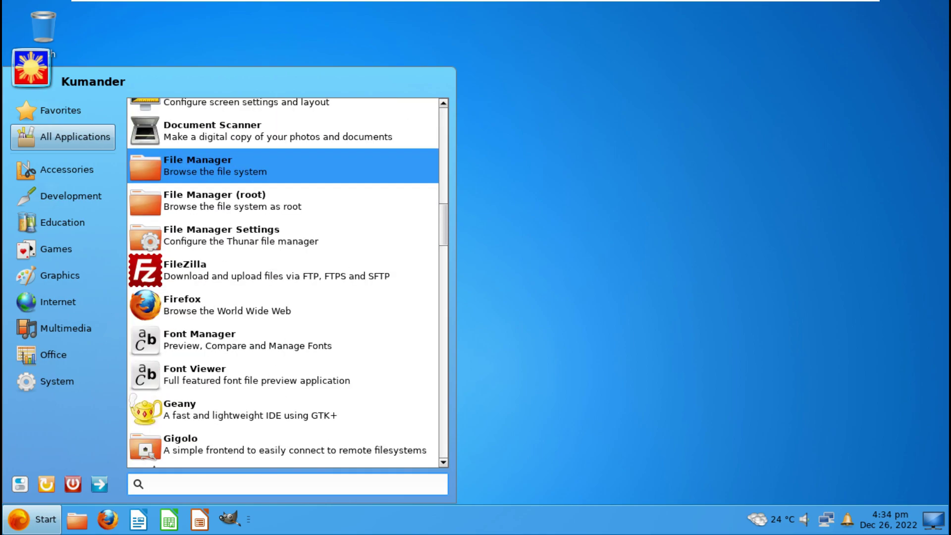
scroll(282, 158, down, 10)
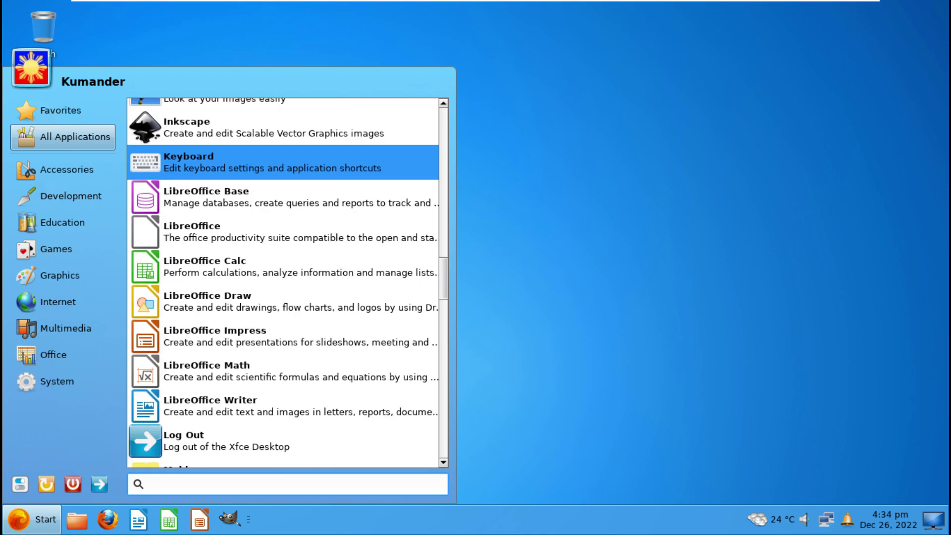
scroll(282, 159, down, 10)
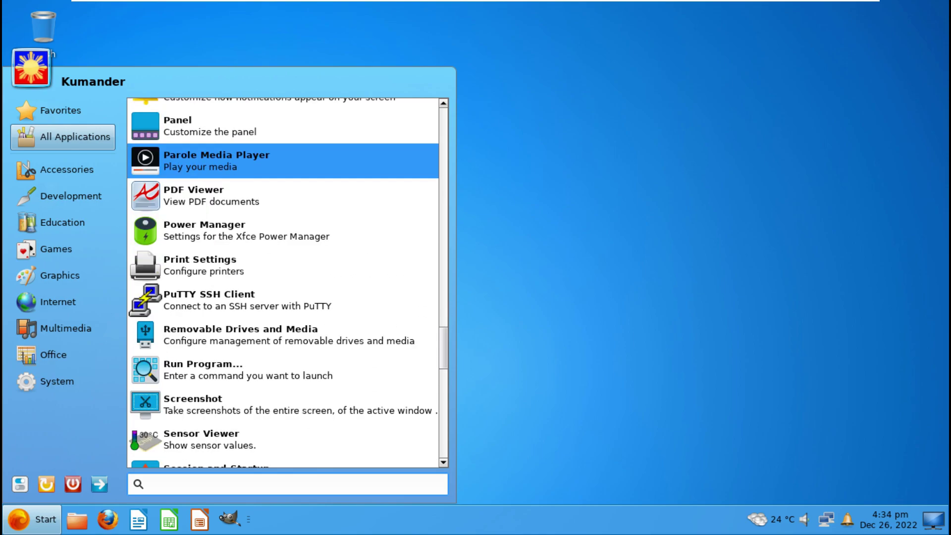
scroll(282, 163, down, 8)
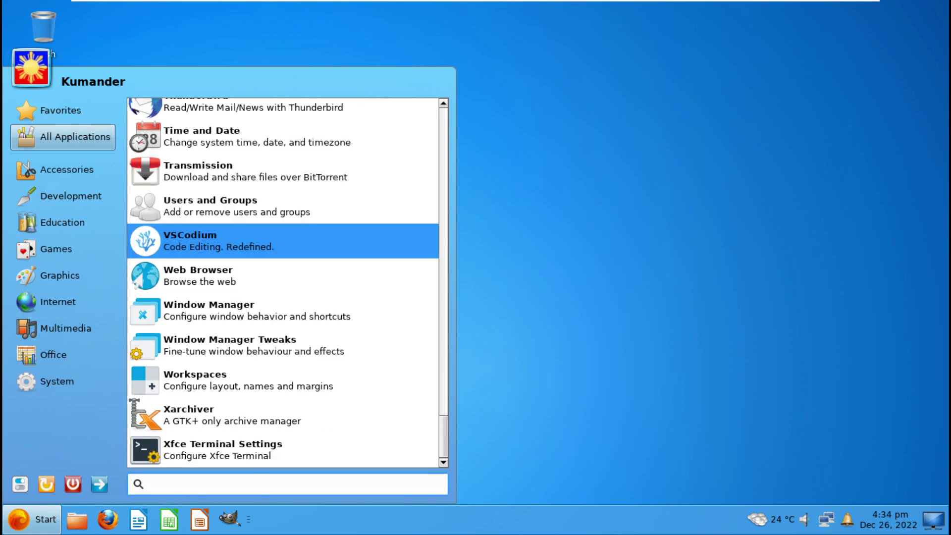
Step: Look through the System category of applications in the enlarged Start menu
click(62, 381)
scroll(282, 265, down, 3)
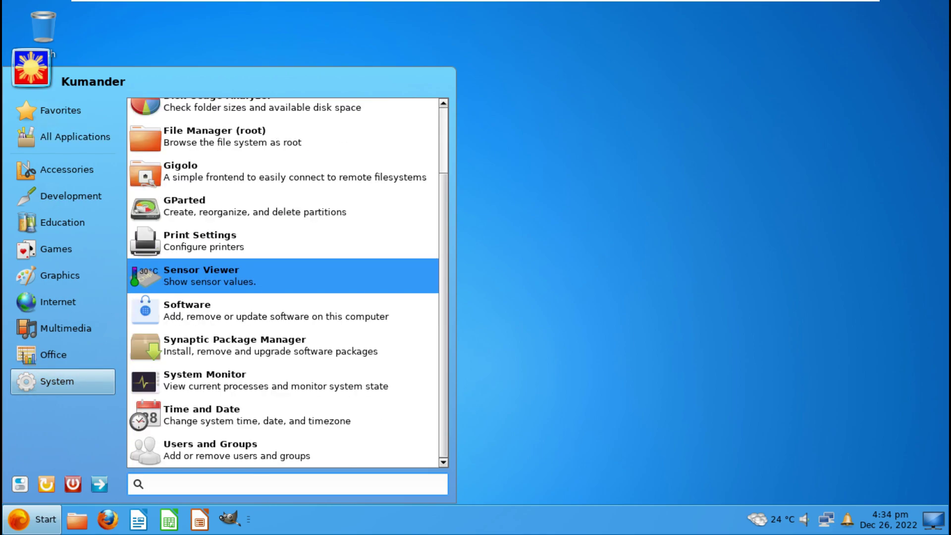
scroll(283, 265, up, 3)
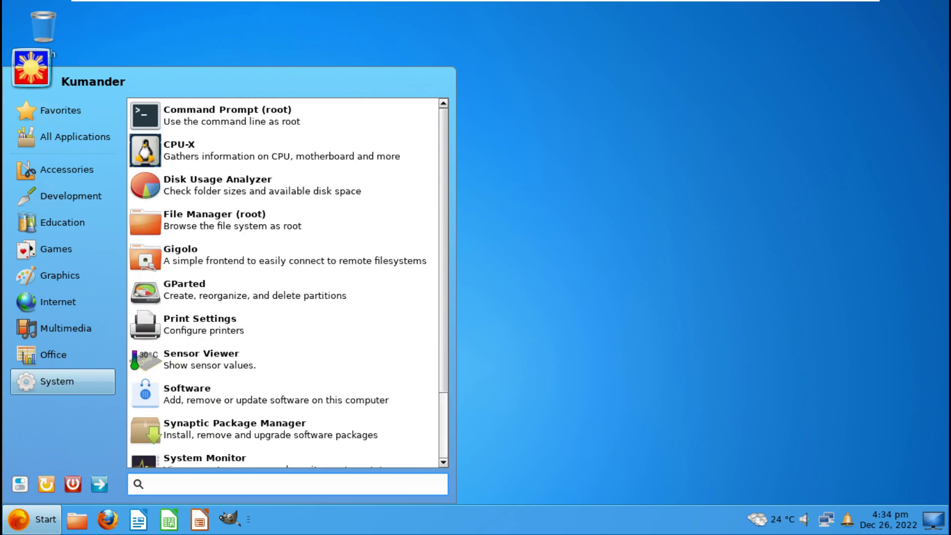
Step: Browse the Start menu's application categories, including Office, Multimedia, Internet, Graphics, Games and Accessories
click(62, 328)
click(62, 355)
click(66, 328)
click(58, 302)
click(60, 276)
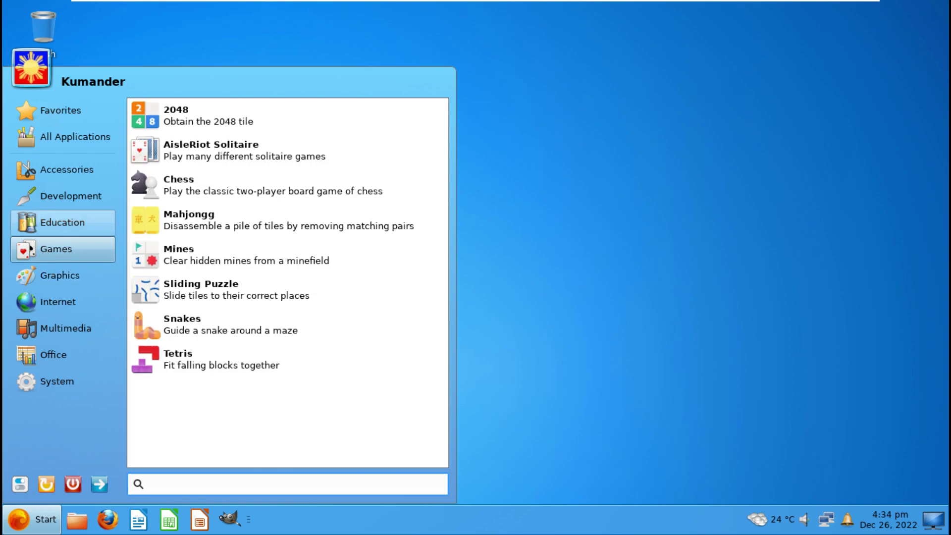
mouse_move(63, 170)
scroll(287, 250, down, 1)
scroll(288, 250, up, 1)
mouse_move(63, 355)
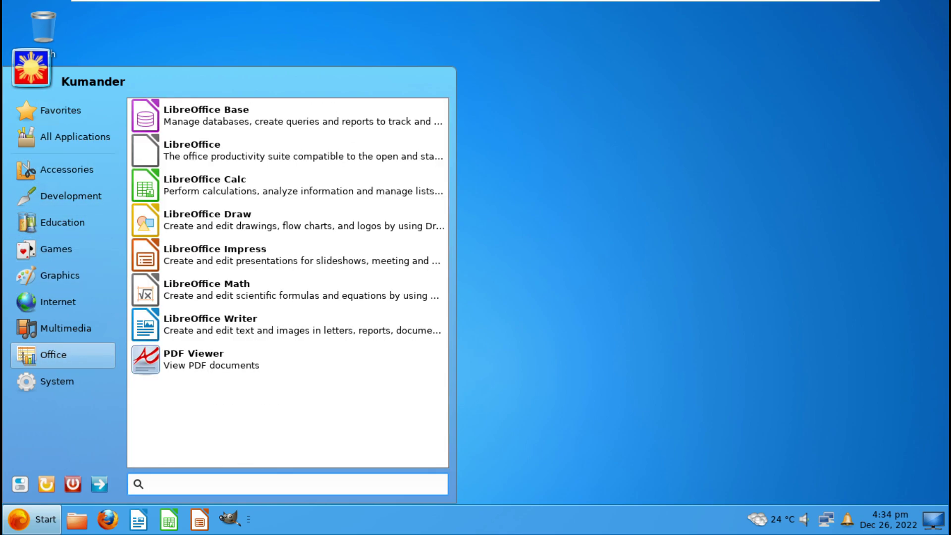
Step: Open CPU-X from the System applications, view its hardware pages from CPU through About, and close it
mouse_move(63, 381)
click(283, 150)
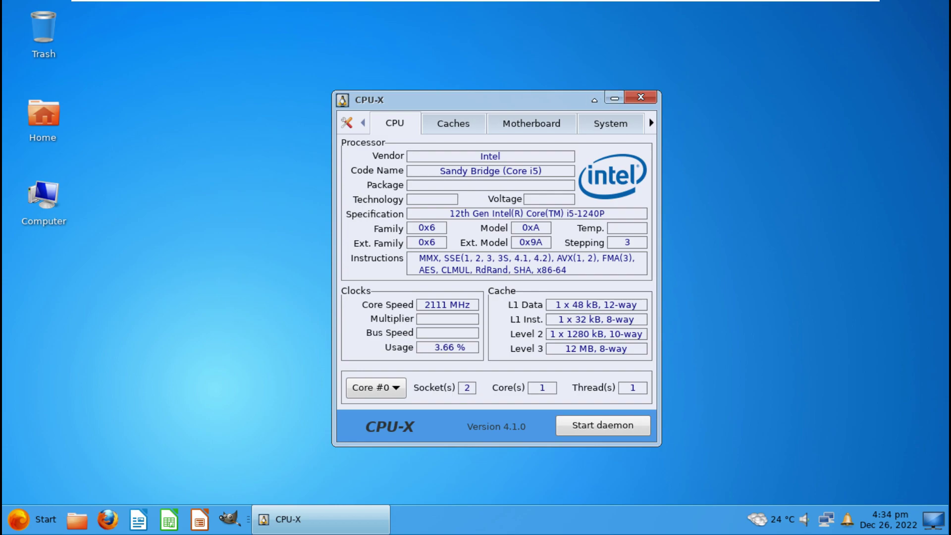
key(ctrl+Page_Down)
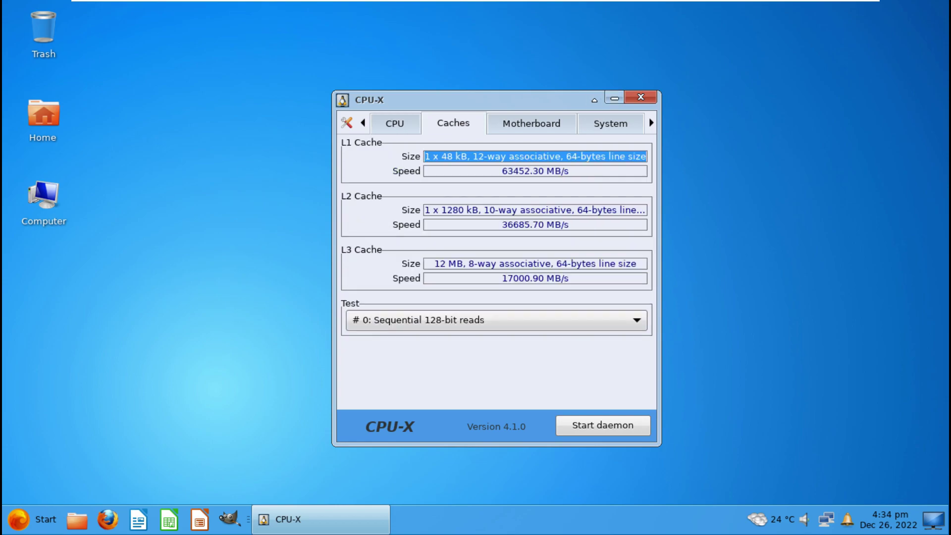
key(ctrl+Page_Down)
key(ctrl+Page_Down)
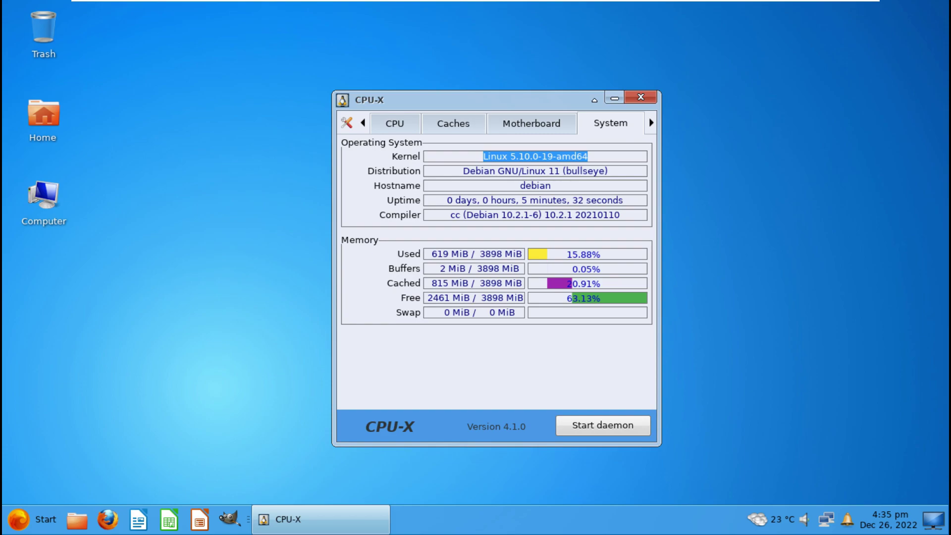
key(ctrl+Page_Down)
key(ctrl+Page_Down)
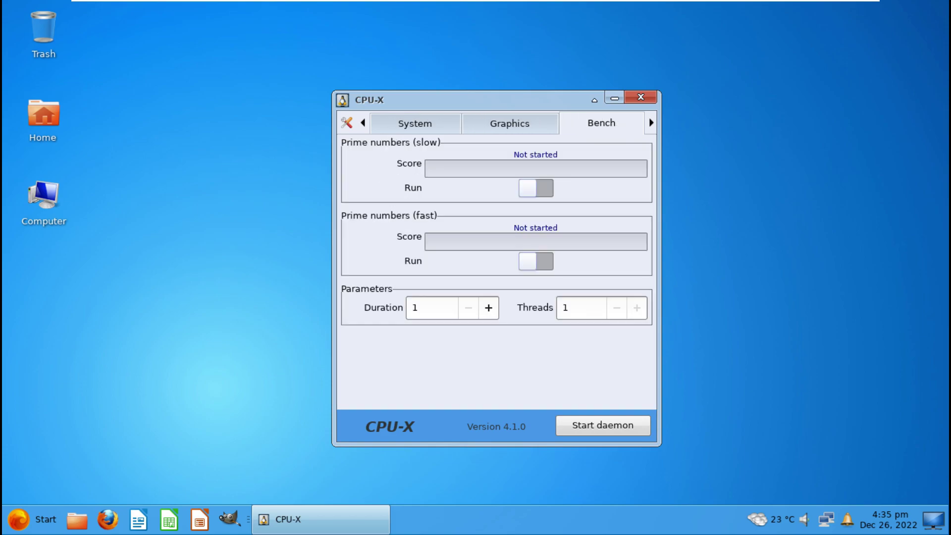
key(ctrl+Page_Up)
key(ctrl+Page_Down)
key(ctrl+Page_Down)
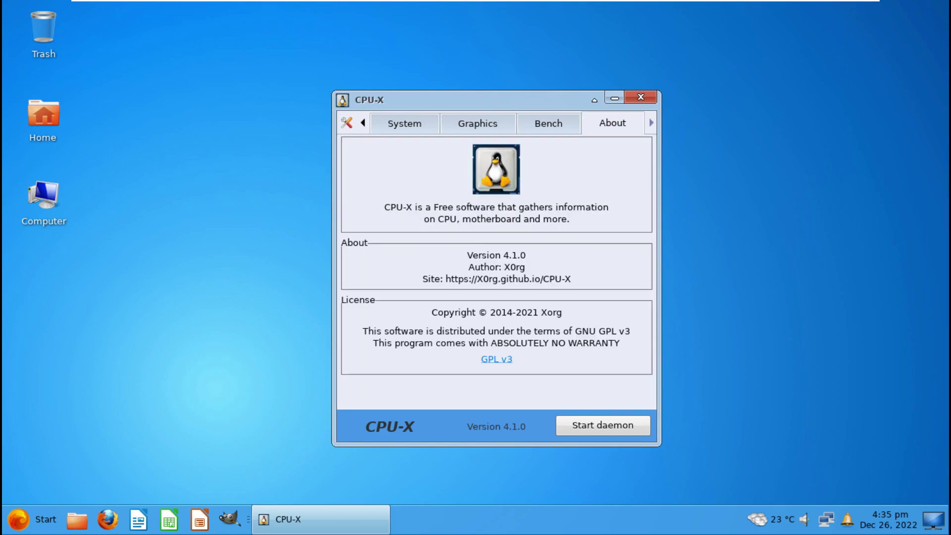
key(alt+F4)
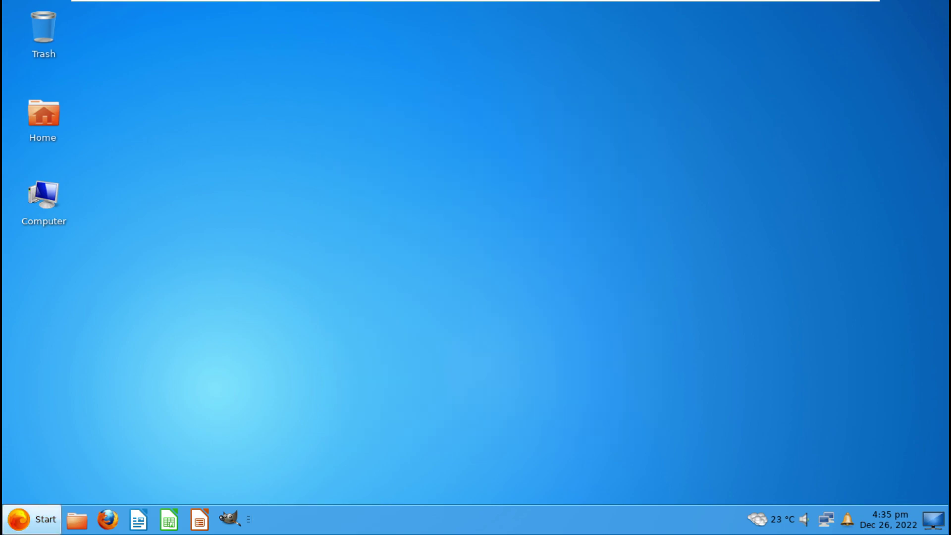
Step: Launch Synaptic Package Manager from the System applications, dismiss the Quick Introduction, and maximize the window
click(32, 520)
click(63, 381)
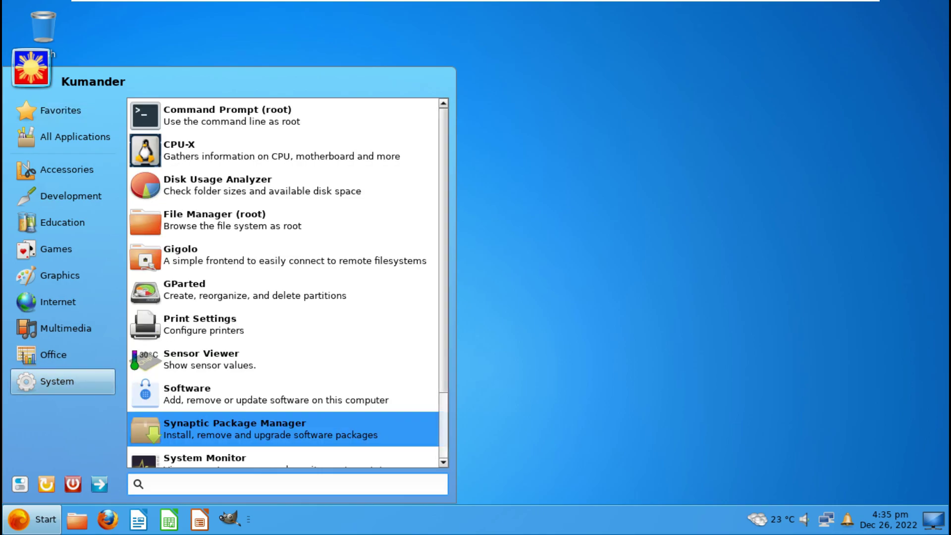
click(287, 429)
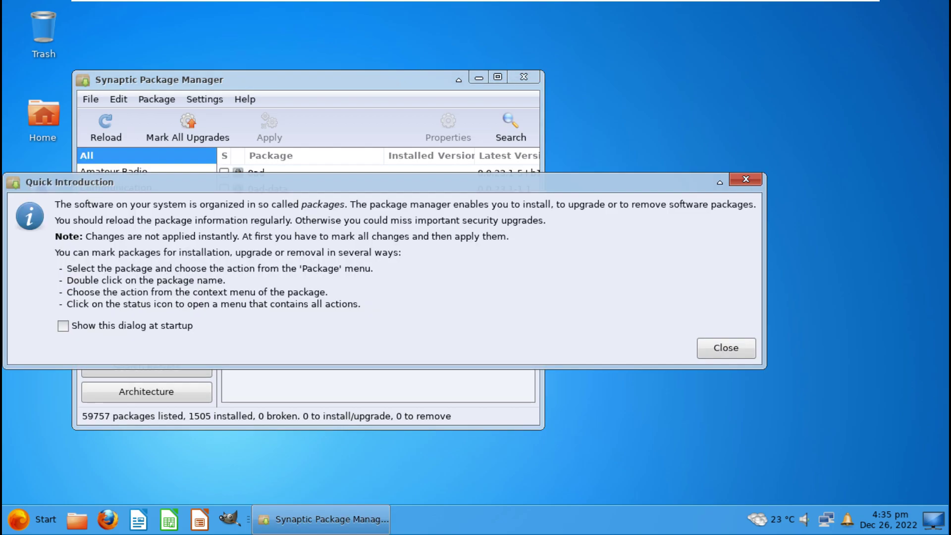
key(space)
key(space)
click(726, 347)
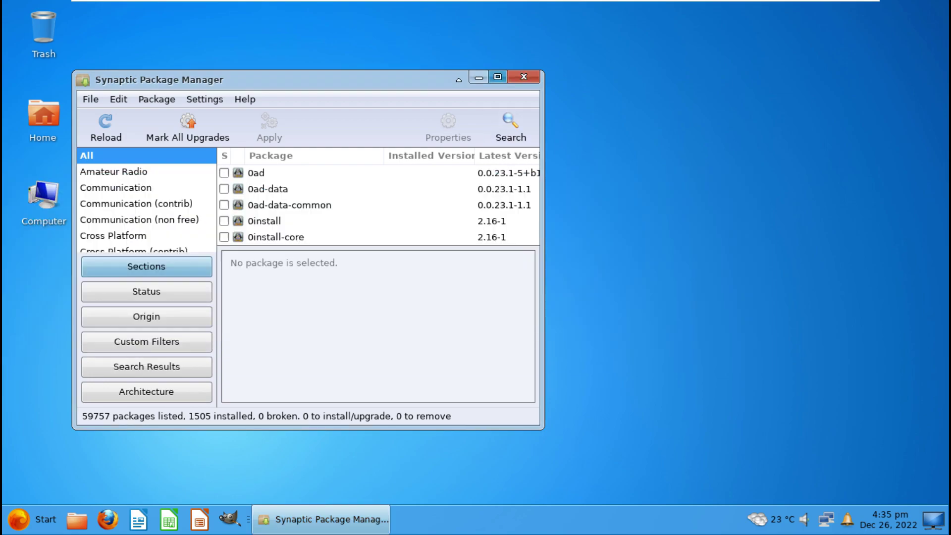
click(497, 76)
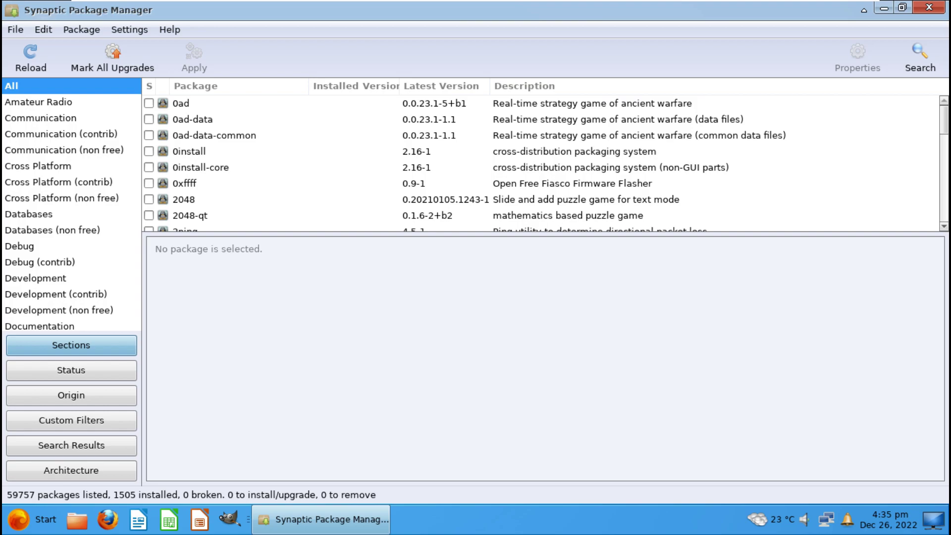
Step: View the About information of Synaptic Package Manager and close the dialog
click(169, 29)
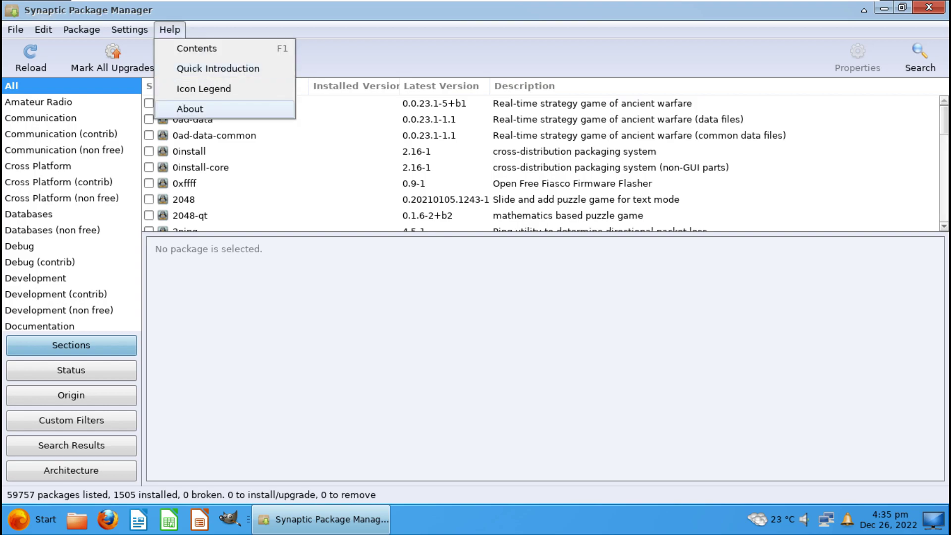
click(190, 109)
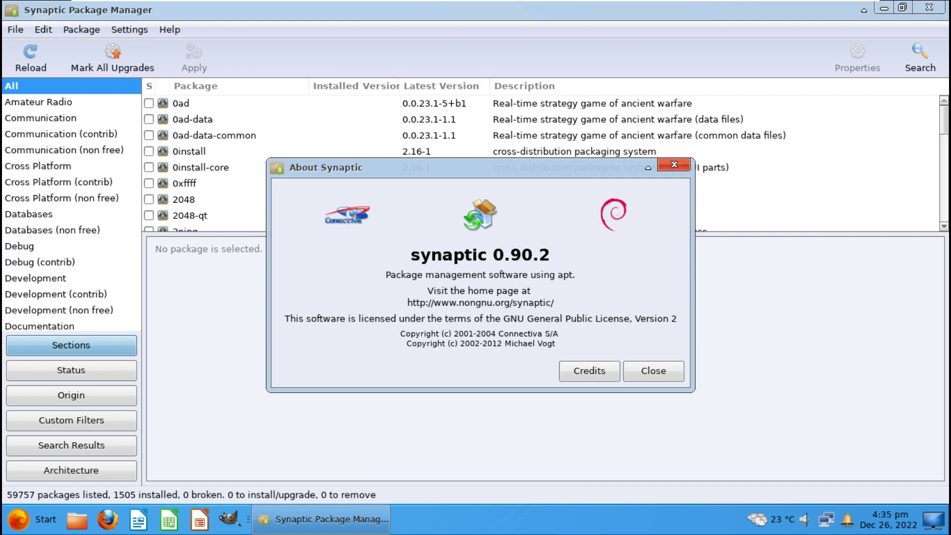
click(674, 164)
Step: Look through the full package list down to its last entries and close Synaptic Package Manager
drag(943, 120, 944, 123)
scroll(541, 163, up, 2)
scroll(545, 163, up, 12)
scroll(545, 163, up, 4)
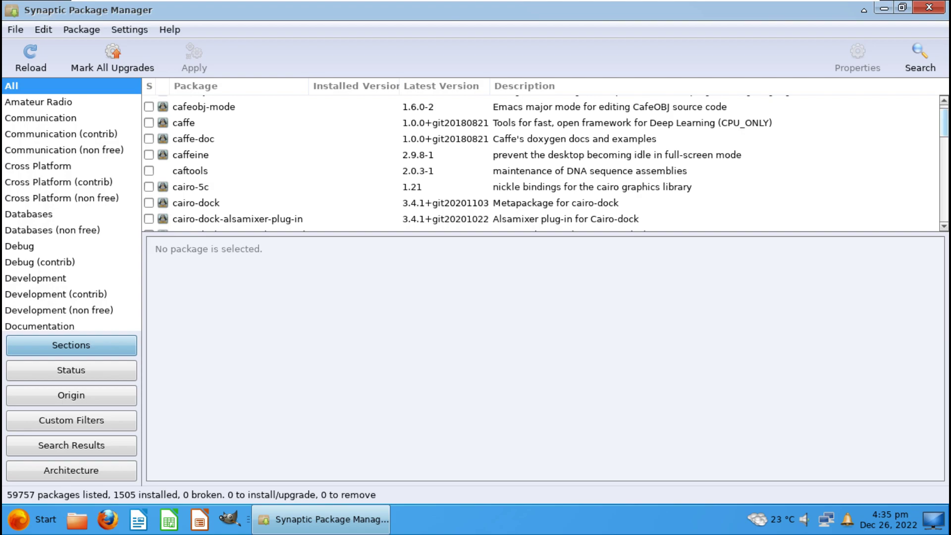
scroll(545, 164, down, 20)
scroll(545, 164, down, 15)
scroll(545, 164, up, 10)
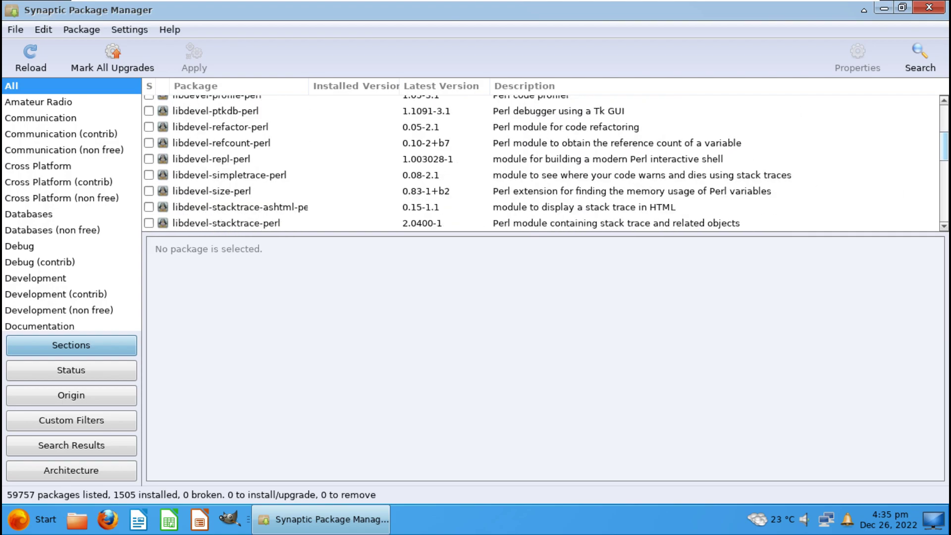
scroll(545, 164, down, 8)
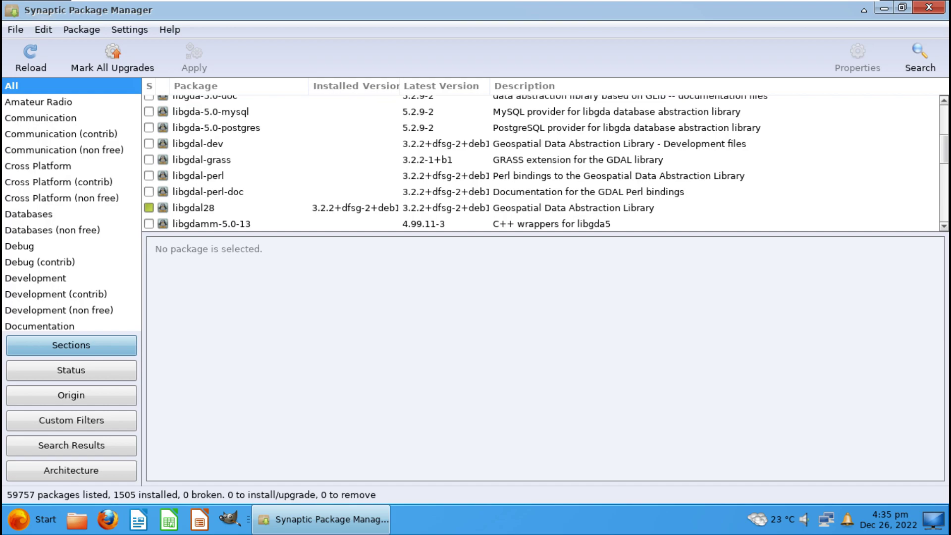
mouse_move(944, 149)
mouse_down()
mouse_move(943, 119)
mouse_move(943, 162)
mouse_up()
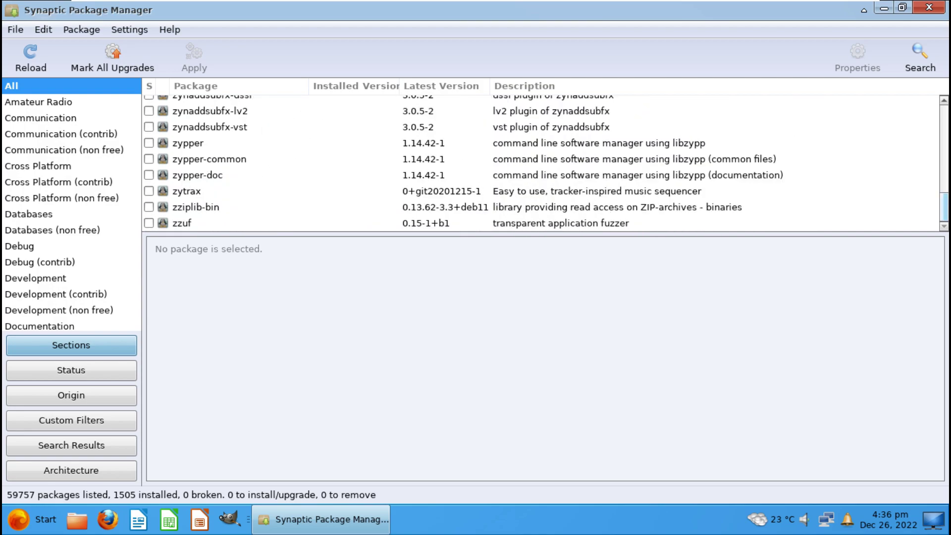
click(930, 7)
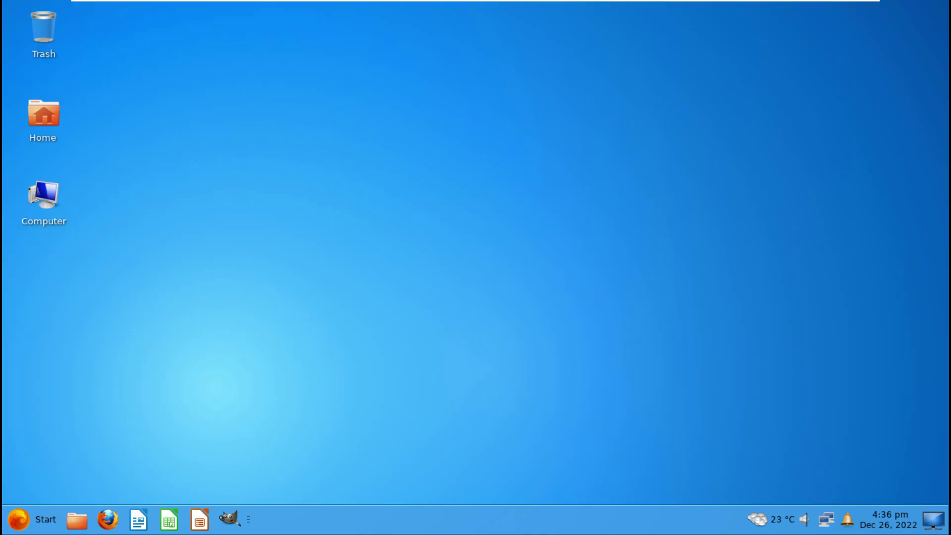
Step: Launch Firefox from the Internet applications, and close the Weather Report window and the Firefox Privacy Notice tab
click(31, 519)
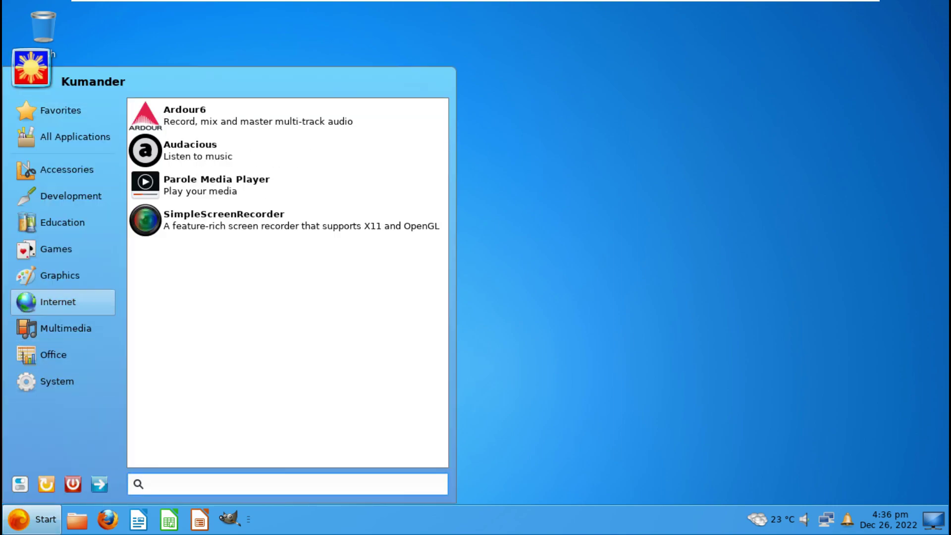
mouse_move(63, 302)
click(222, 151)
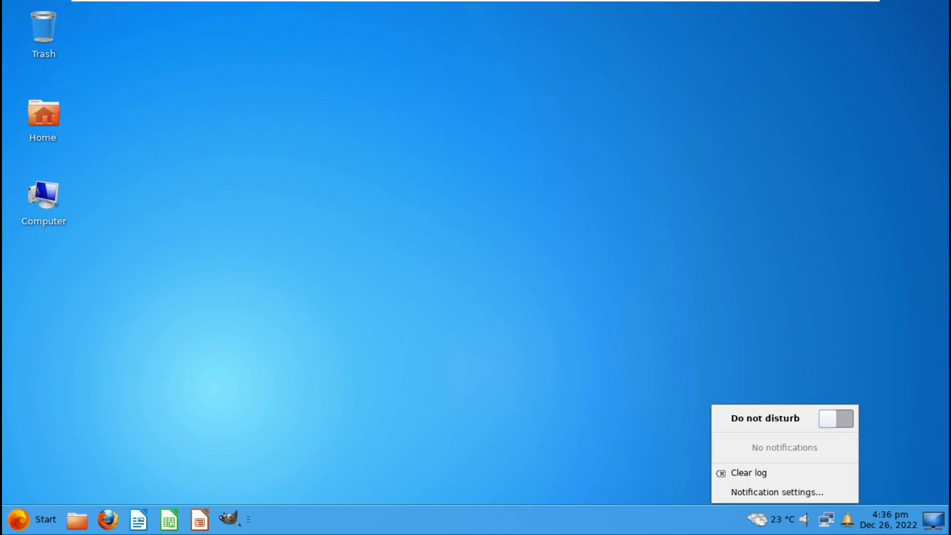
key(Escape)
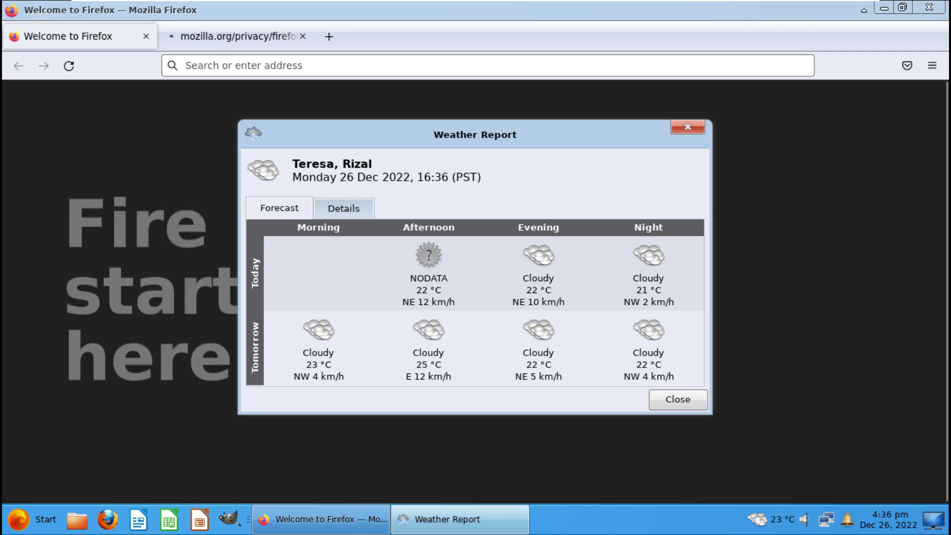
click(678, 400)
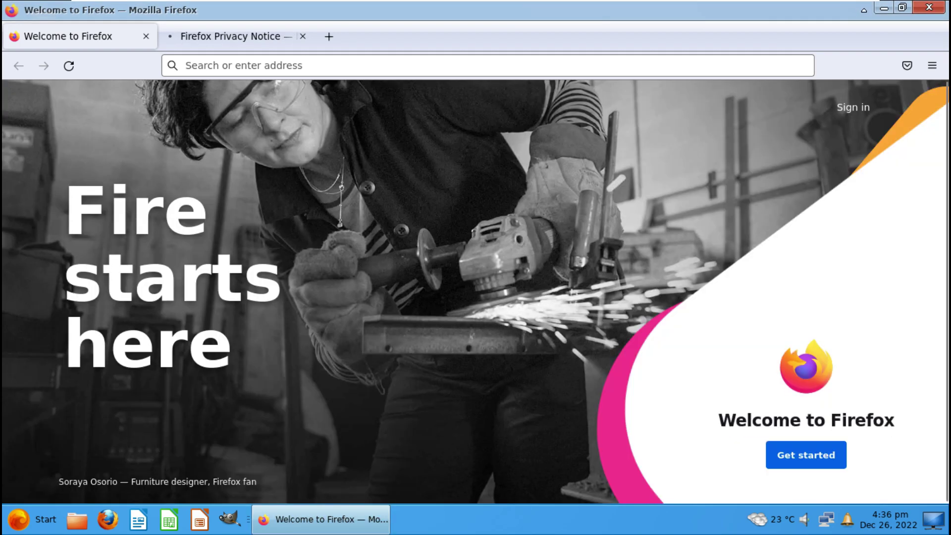
click(302, 37)
Step: Search Google for "kumander linux" and change the results page to English
click(185, 65)
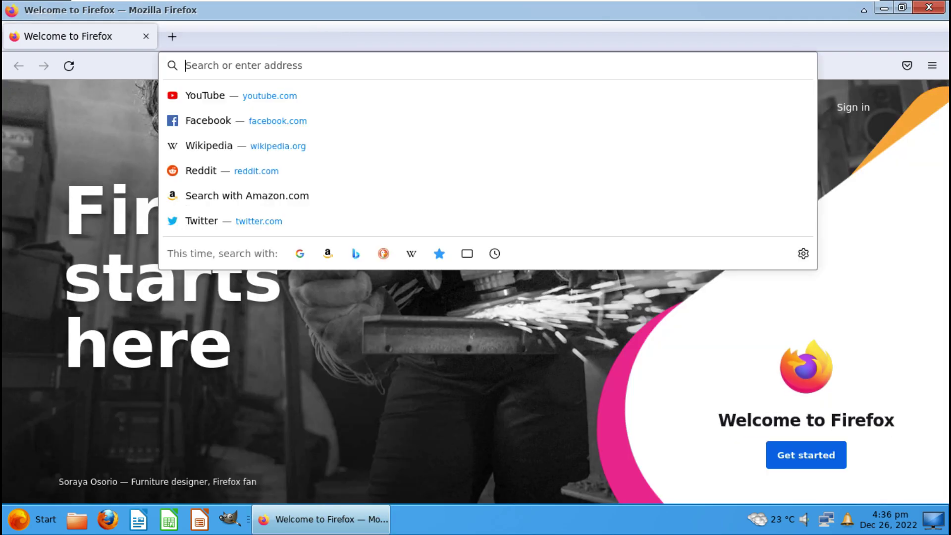
text(kuma)
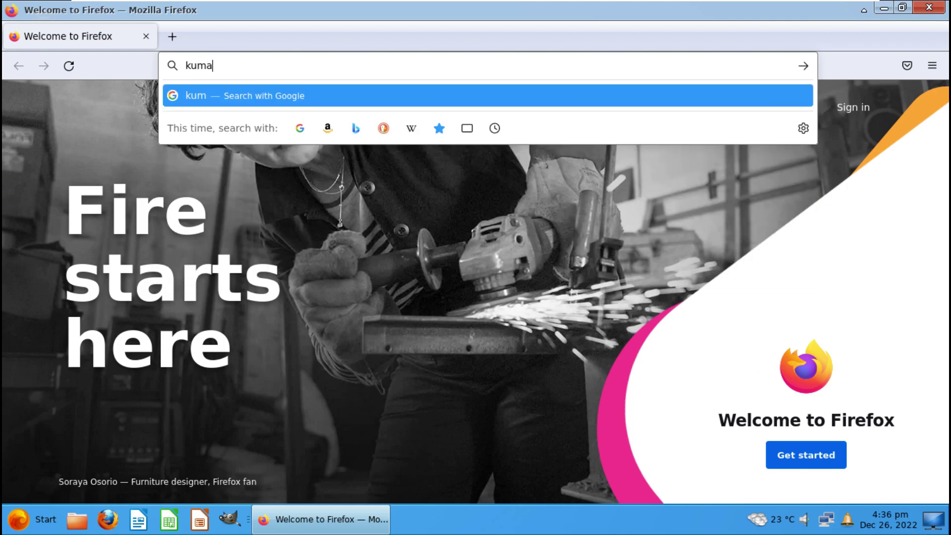
text(nder )
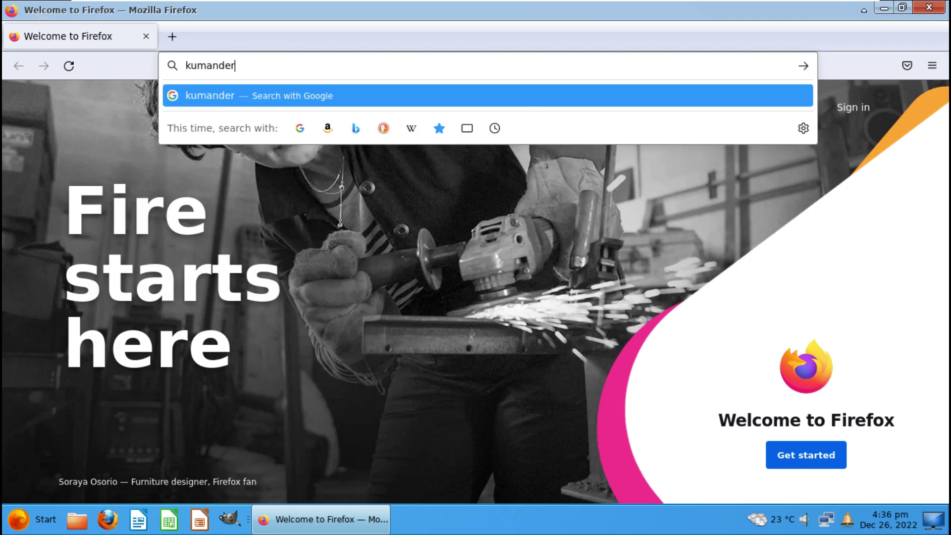
text(linux)
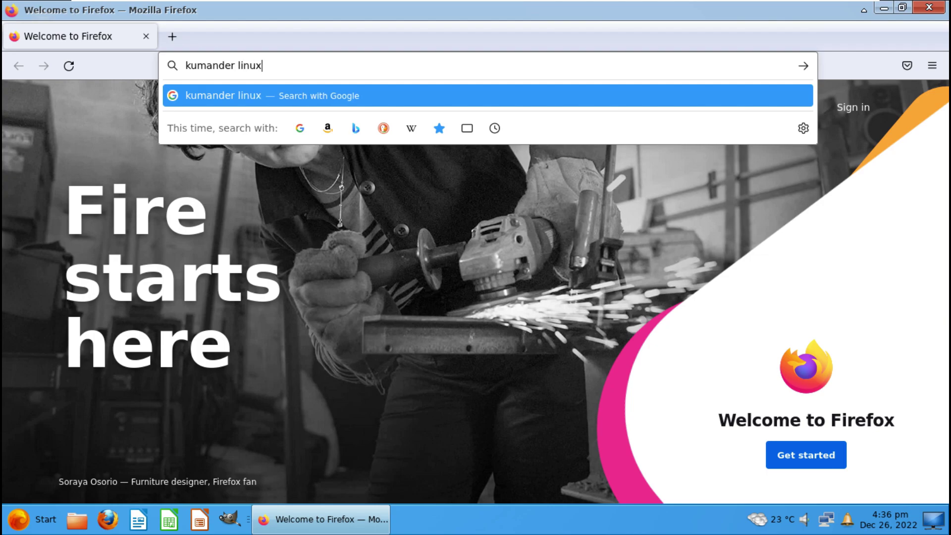
key(Return)
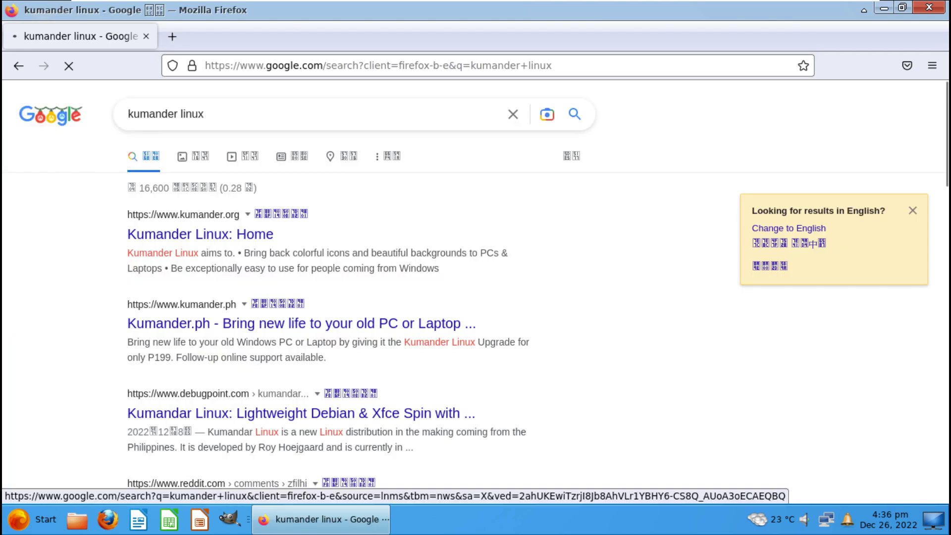
click(789, 229)
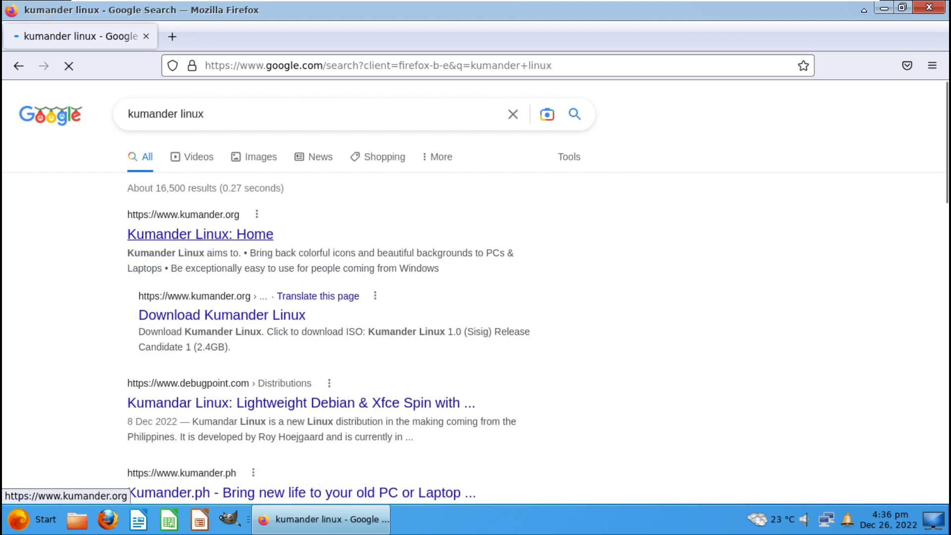
Step: Open the Kumander Linux home page at kumander.org from the results and read through the project's aims
click(200, 234)
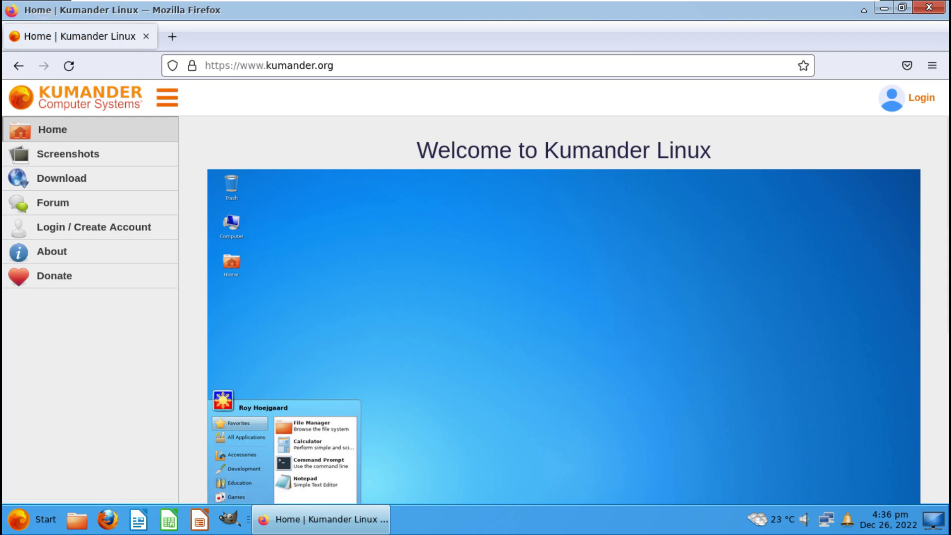
scroll(563, 310, down, 5)
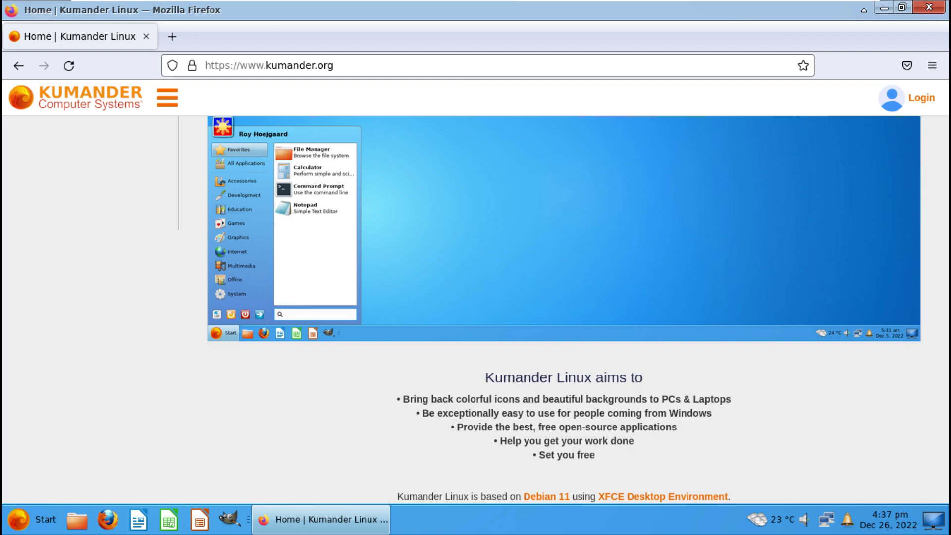
scroll(74, 251, up, 5)
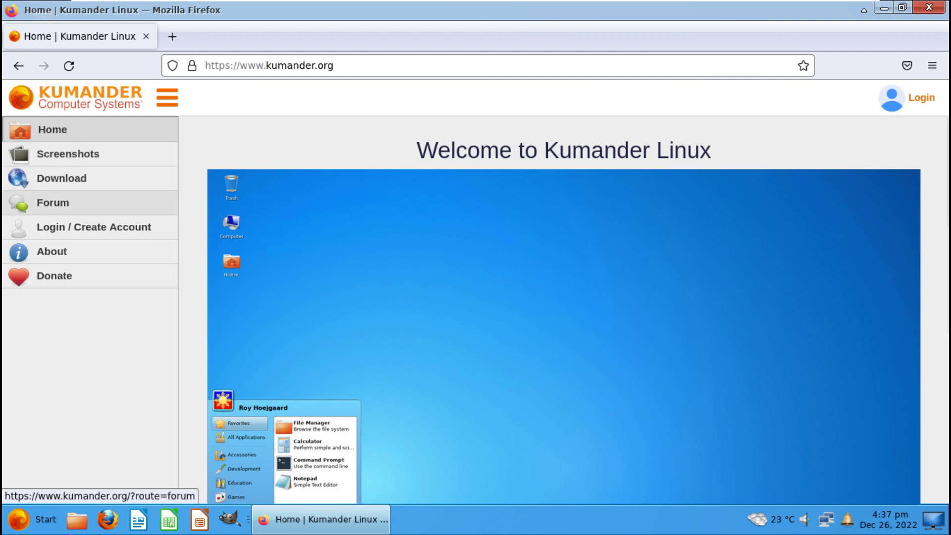
Step: Open the site's Download page, start downloading the Kumander Linux 1.0 (Sisig) Release Candidate 1 ISO, and cancel the download
click(62, 178)
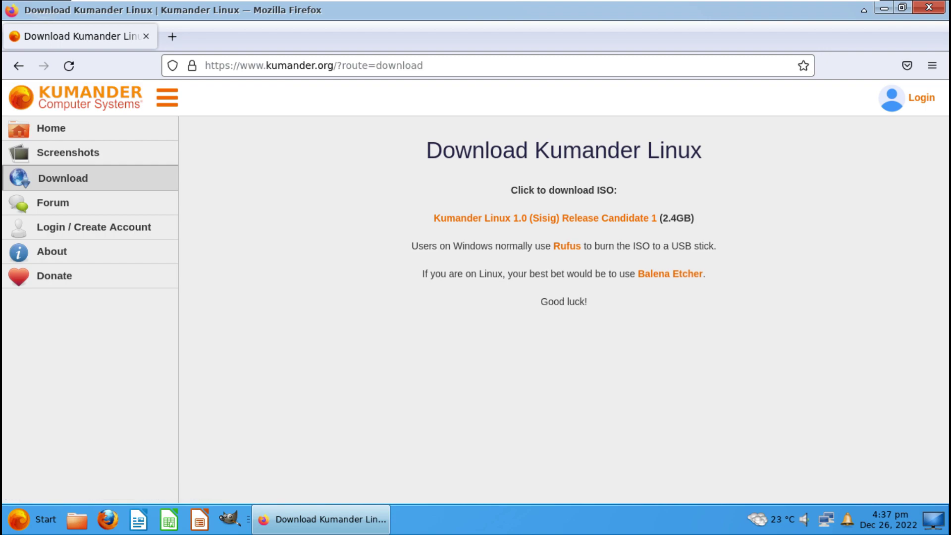
click(544, 218)
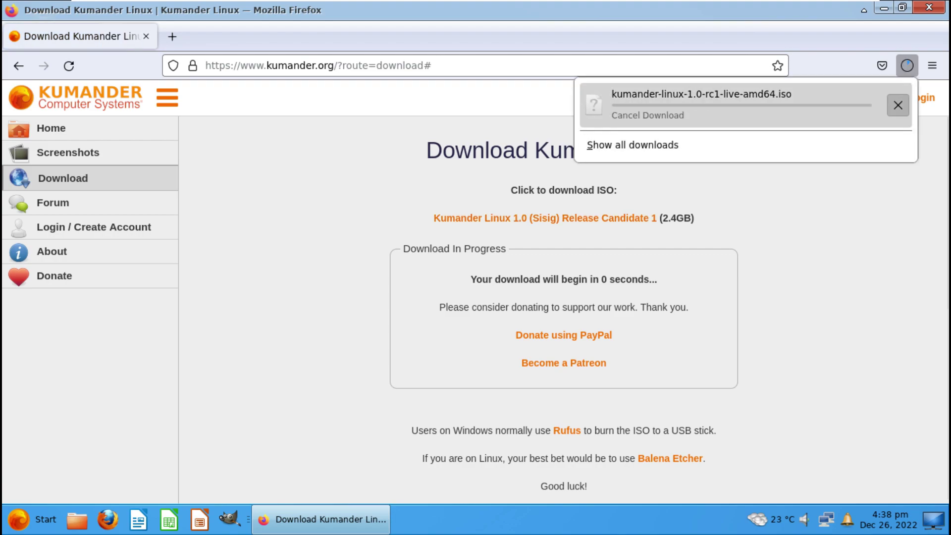
click(898, 105)
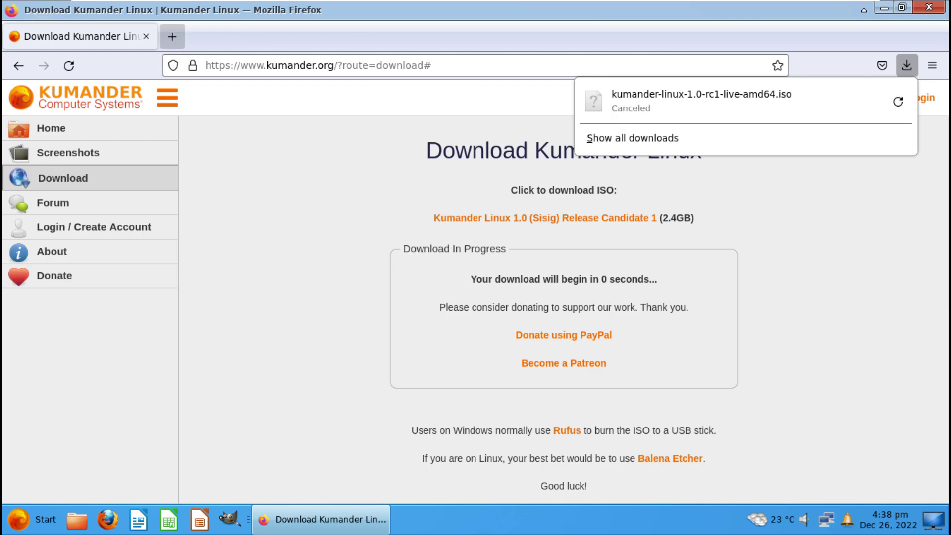
Step: Replace the Kumander download tab with a new one and open youtube.com/9to5linux in it
click(172, 36)
click(172, 37)
click(145, 36)
click(274, 65)
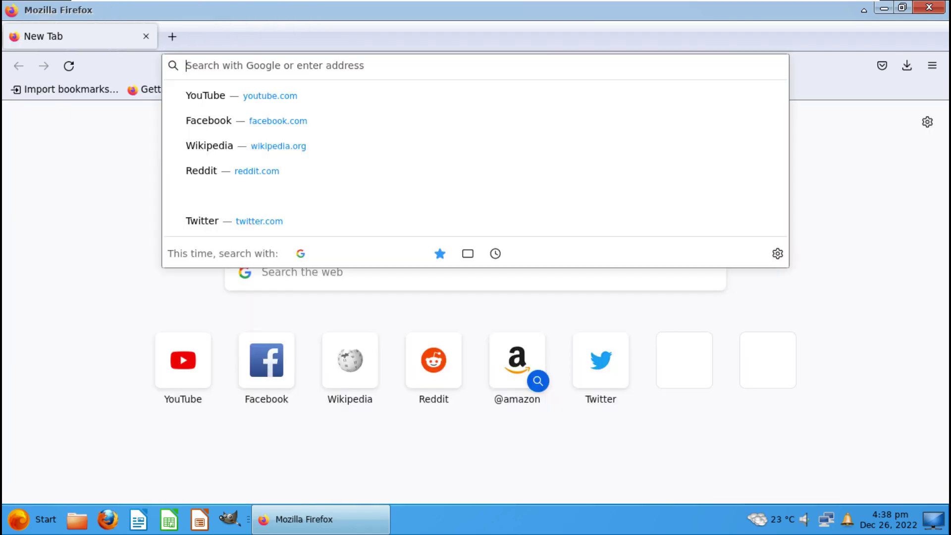
text(y)
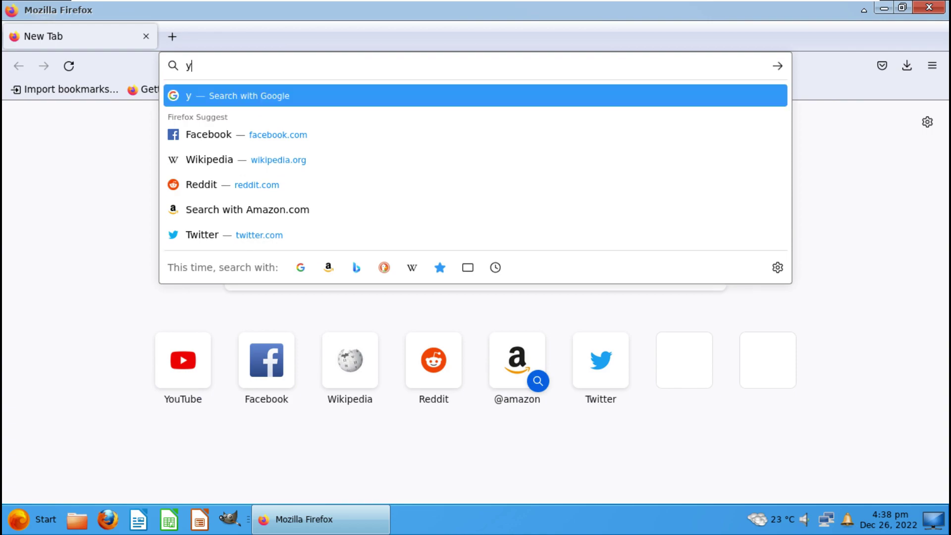
text(outub)
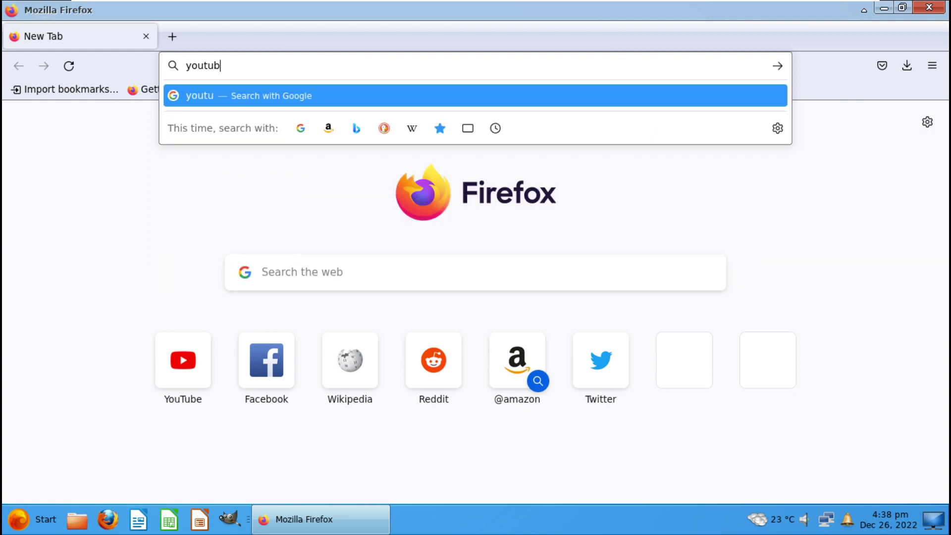
text(e.c)
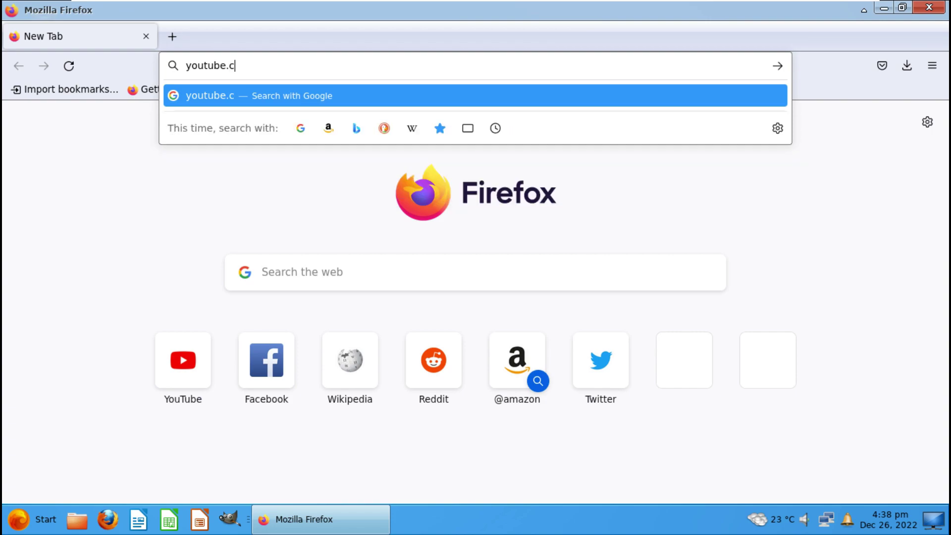
text(om/)
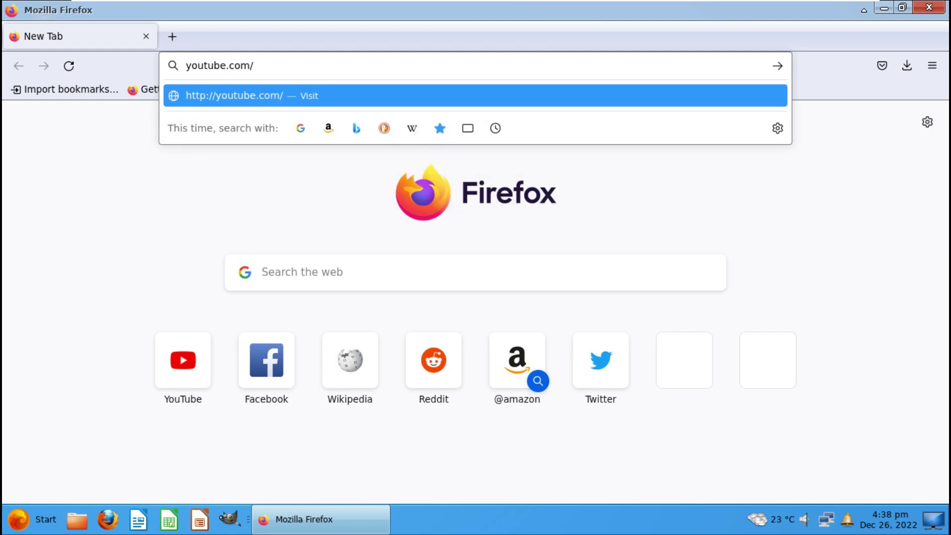
text(9to5)
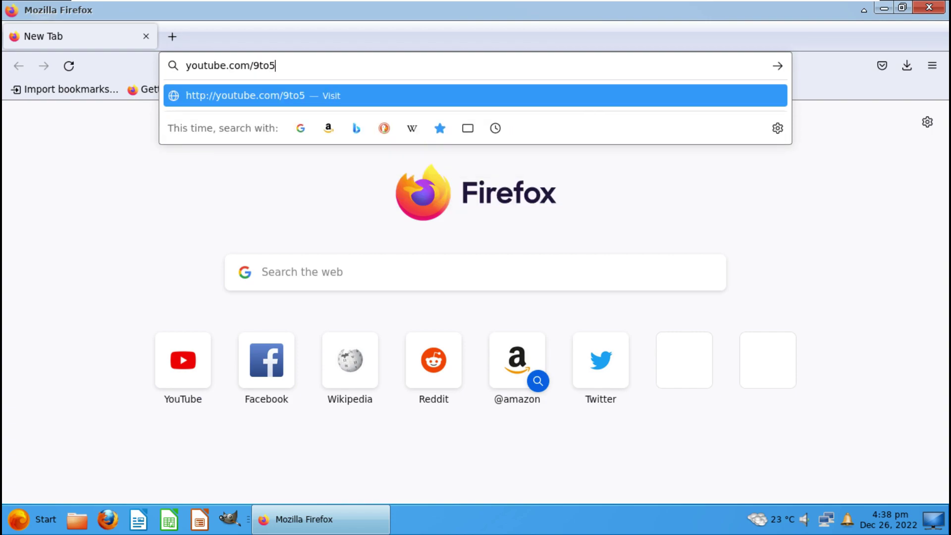
text(linux)
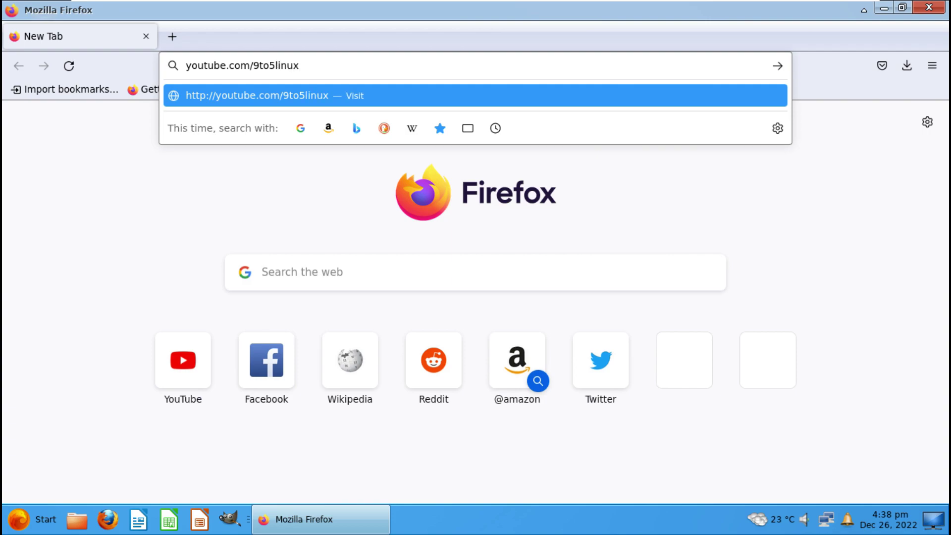
key(Return)
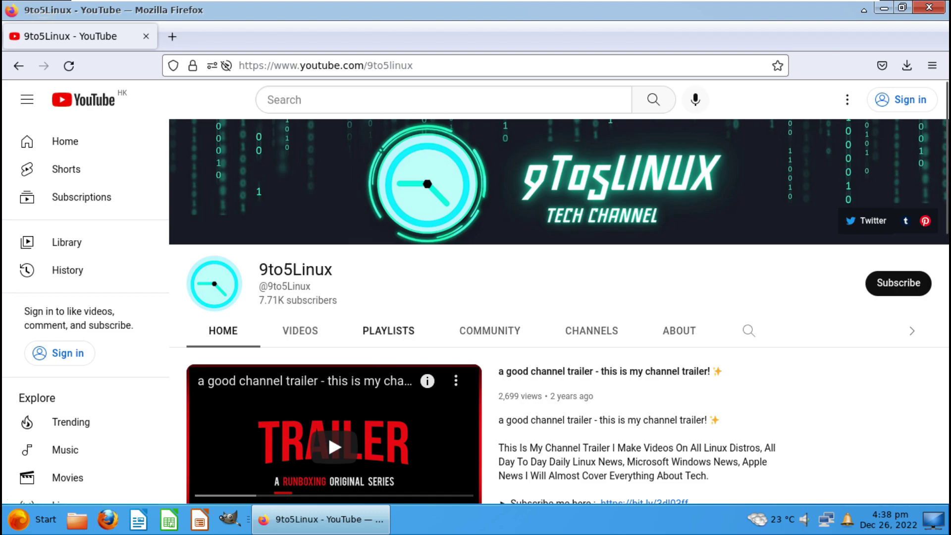
Step: Show the 9to5Linux channel's playlists and look through all the created playlists
click(388, 331)
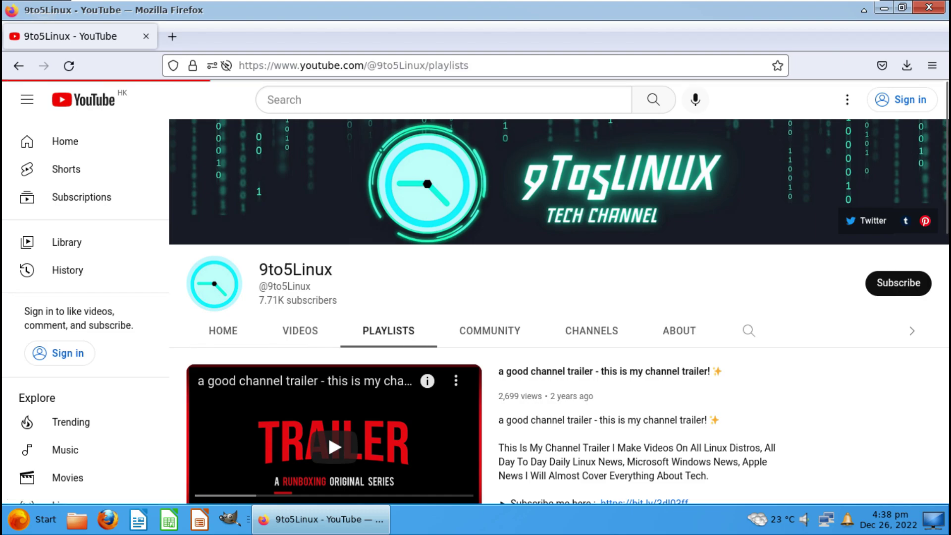
scroll(409, 280, down, 3)
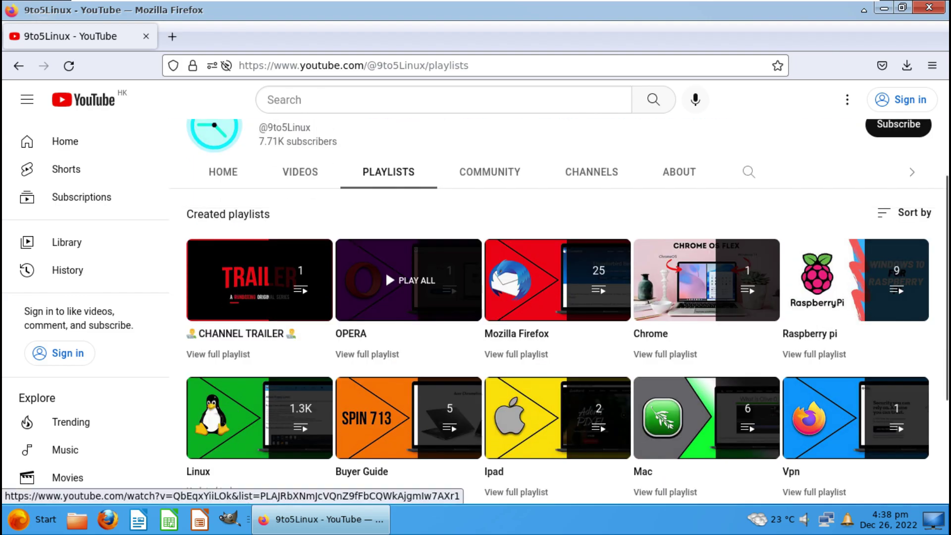
scroll(409, 280, down, 2)
scroll(386, 238, down, 1)
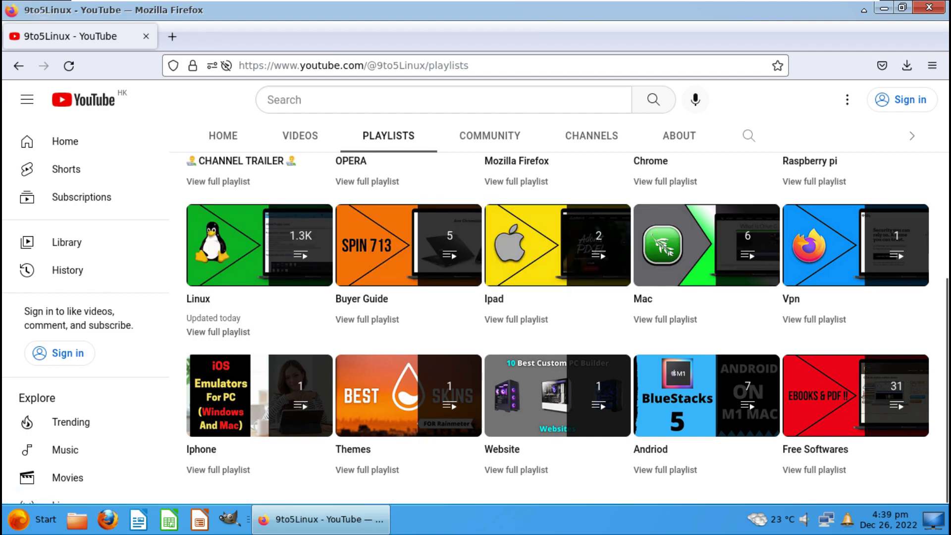
Step: Open the channel's About page and read its description, highlighting the daily upload promise and the weekly schedule
click(679, 136)
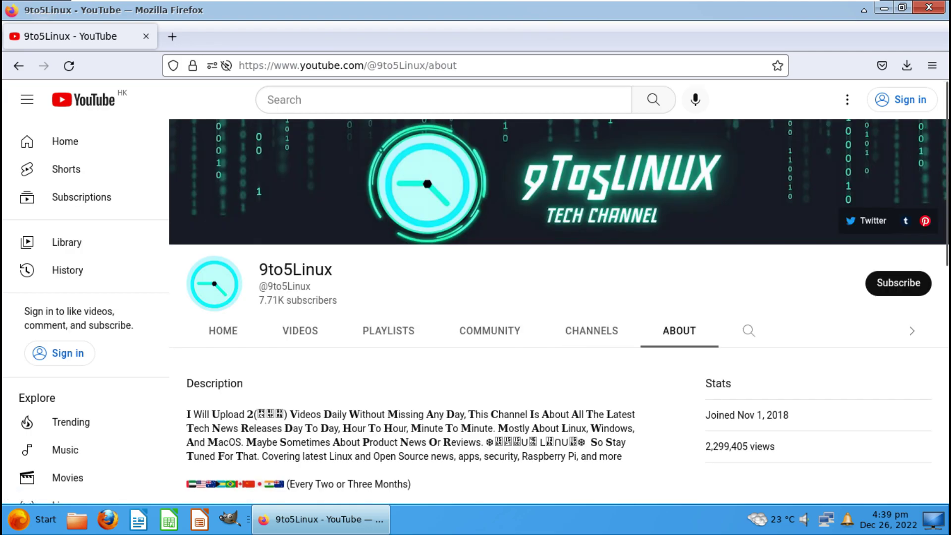
scroll(558, 307, down, 3)
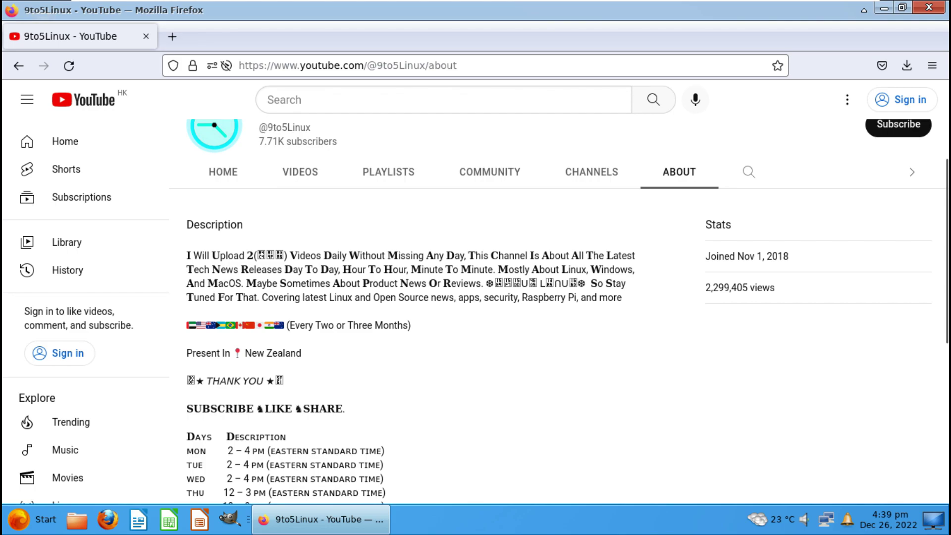
drag(469, 255, 186, 224)
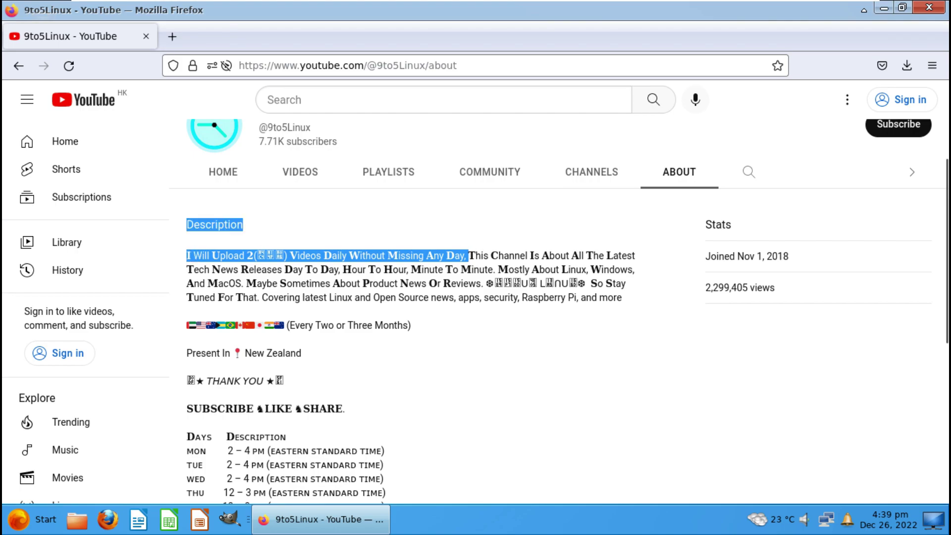
scroll(559, 307, down, 3)
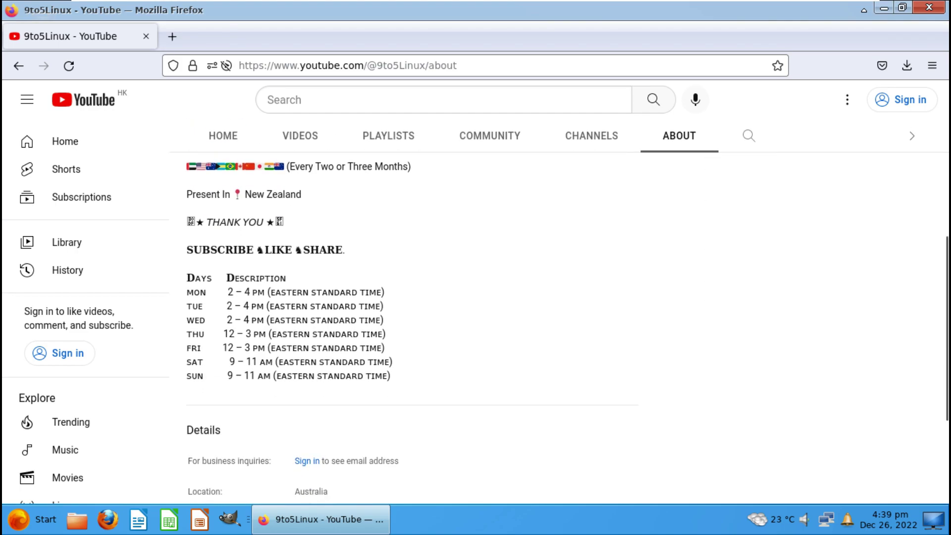
drag(187, 249, 391, 376)
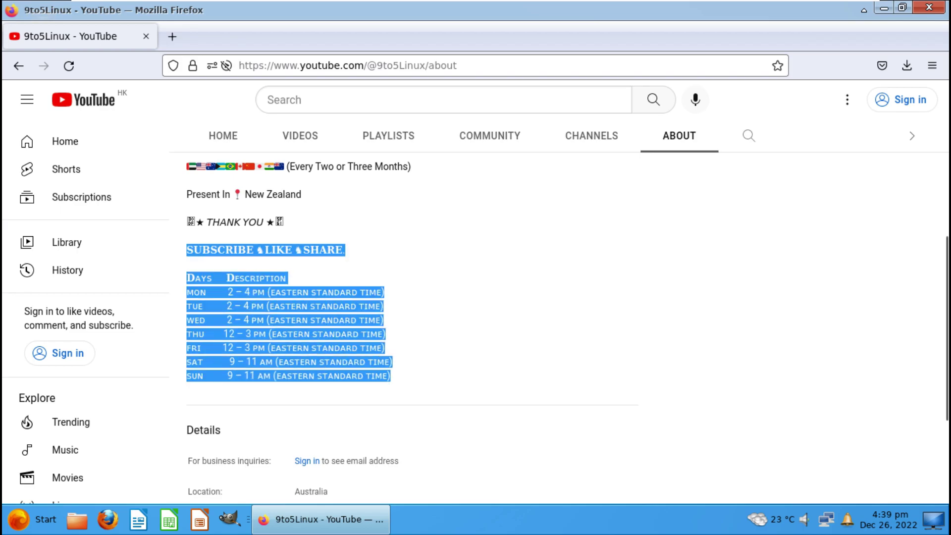
scroll(559, 307, up, 6)
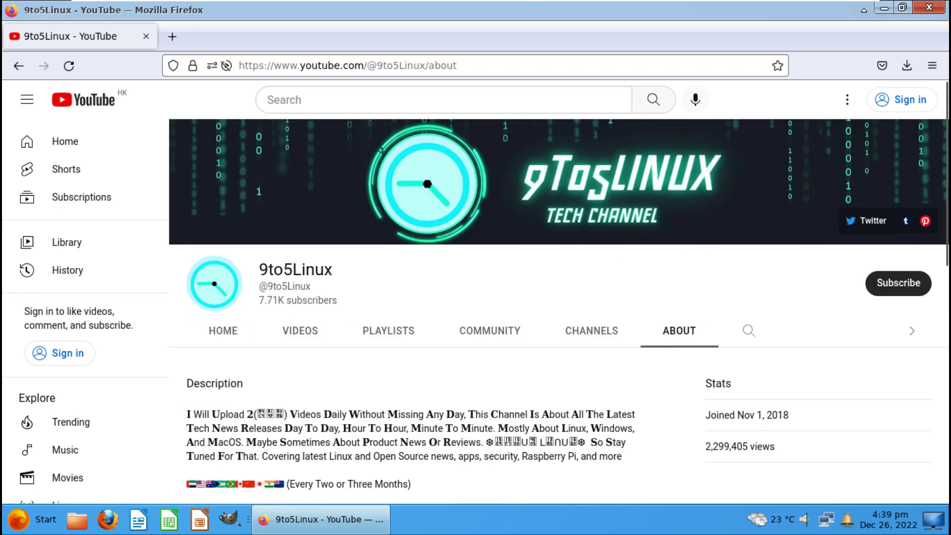
Step: Try to subscribe to the 9to5Linux channel without signing in, and close Firefox
click(899, 283)
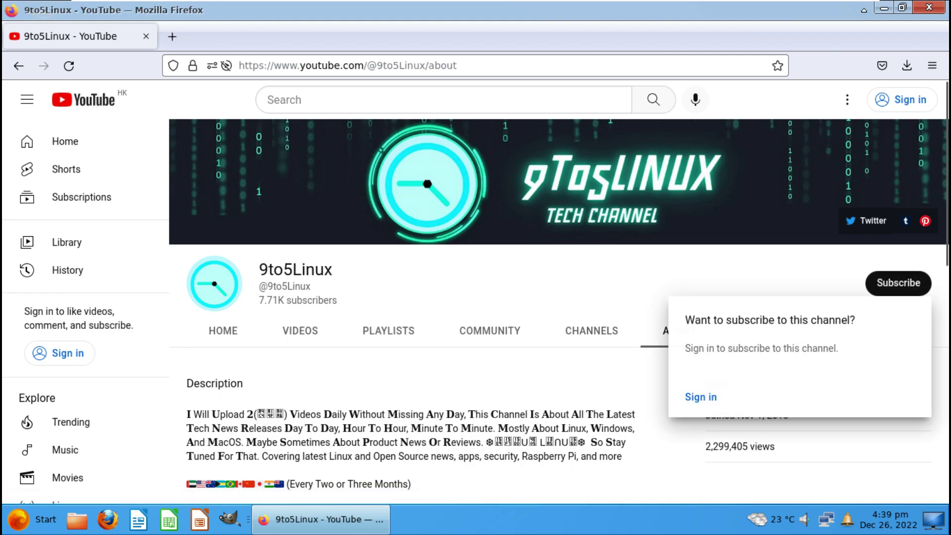
key(Escape)
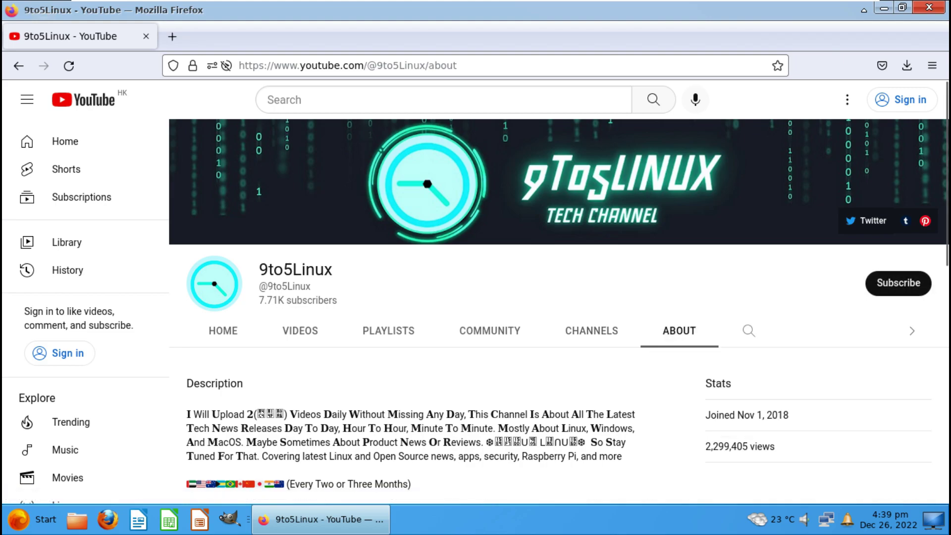
click(930, 7)
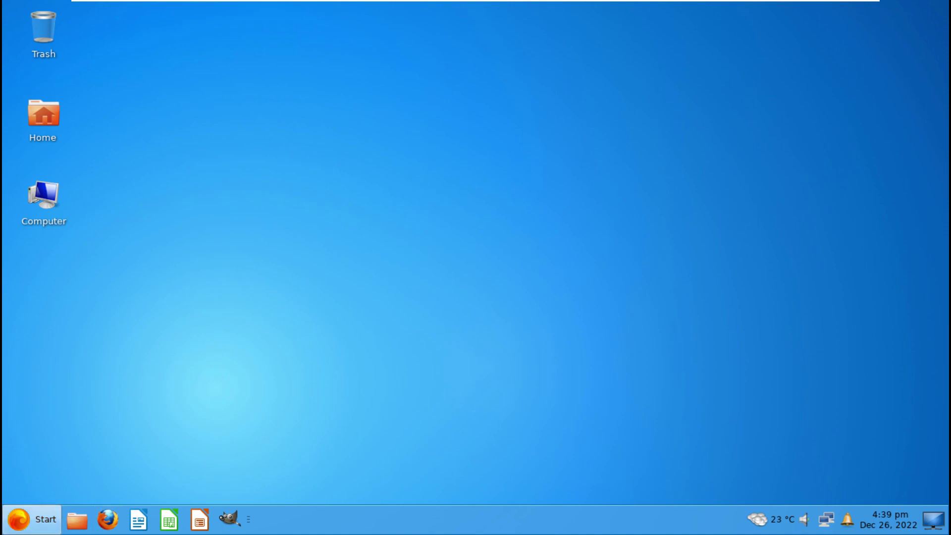
Step: Look over the Accessories and System applications and launch System Monitor
click(32, 519)
click(63, 381)
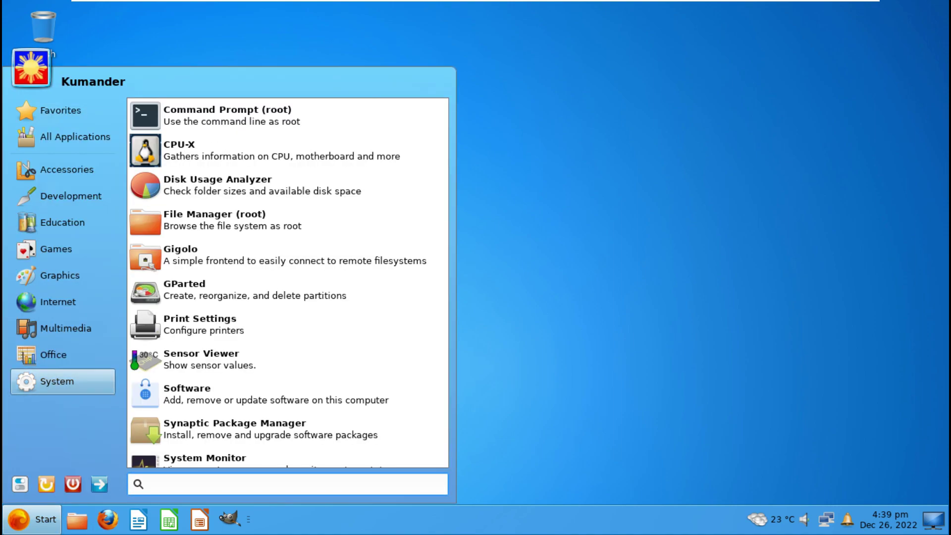
click(62, 169)
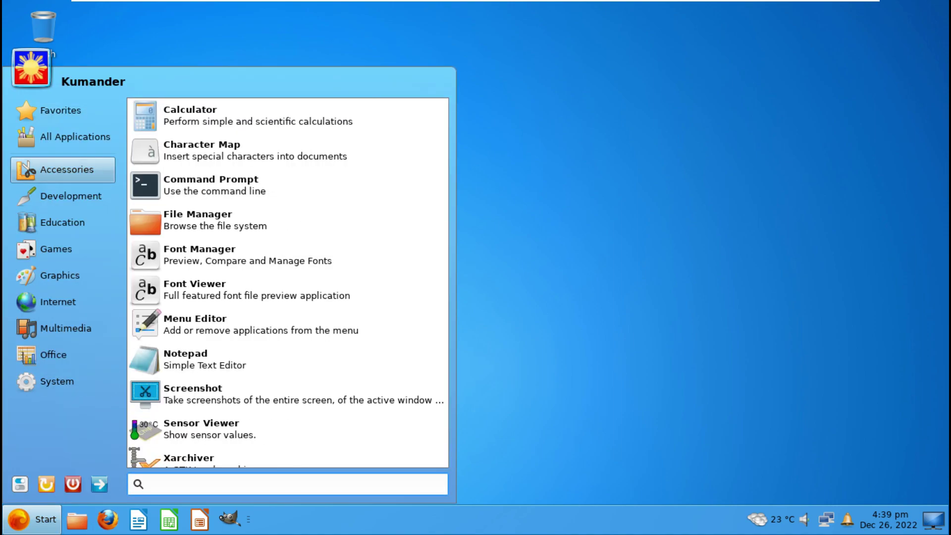
mouse_move(62, 381)
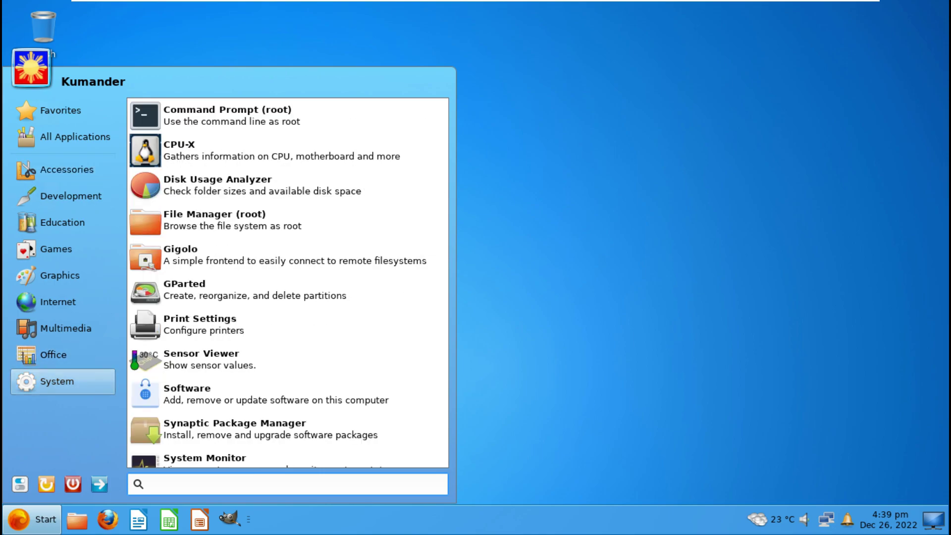
scroll(282, 380, down, 3)
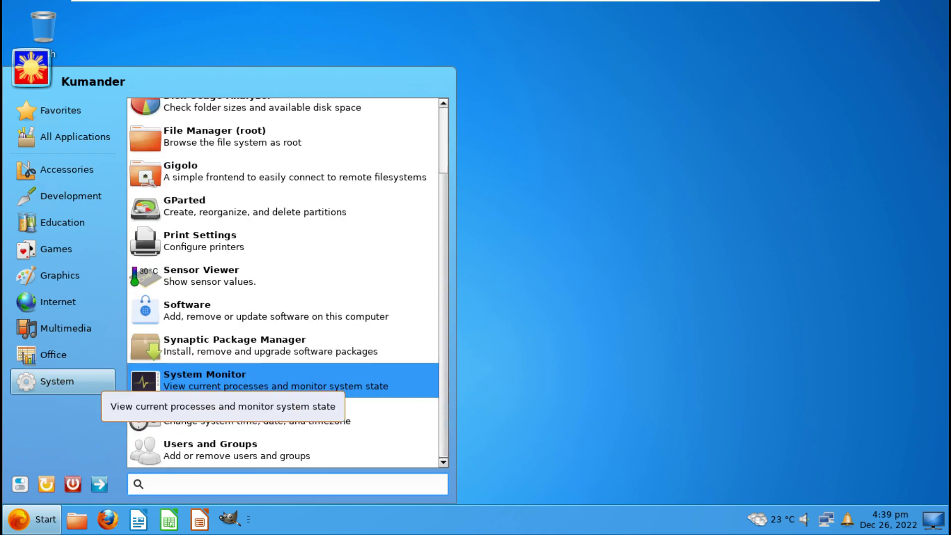
click(223, 381)
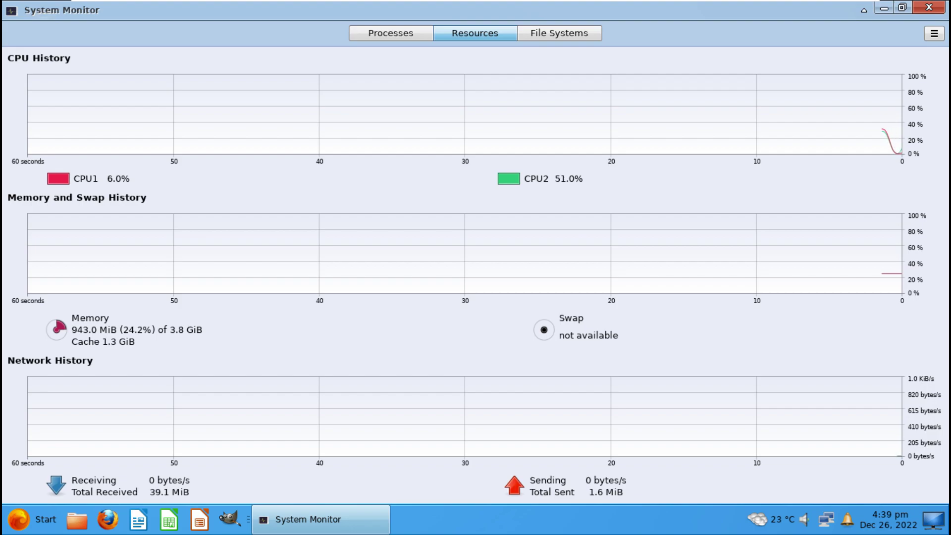
Step: Examine the running processes, the CPU, memory and network history, and the file systems in System Monitor
click(390, 33)
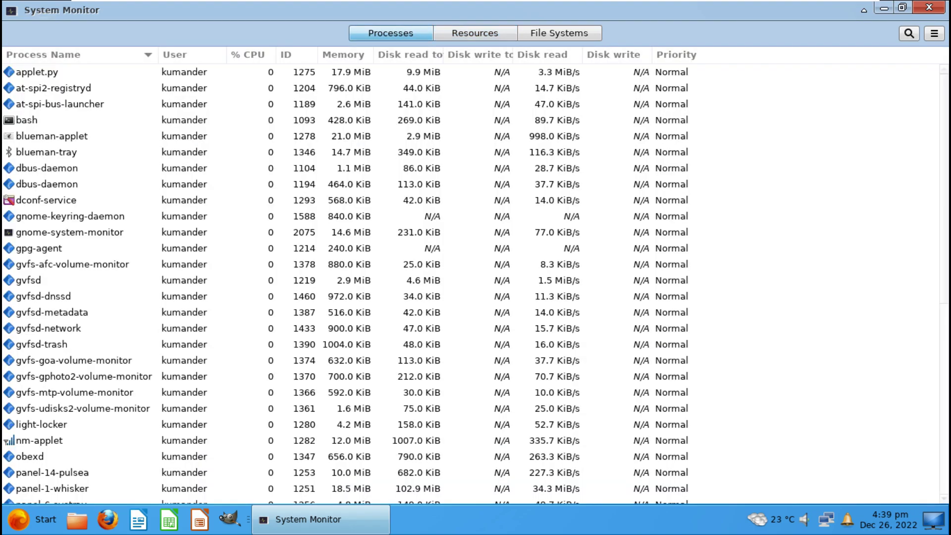
scroll(475, 283, down, 8)
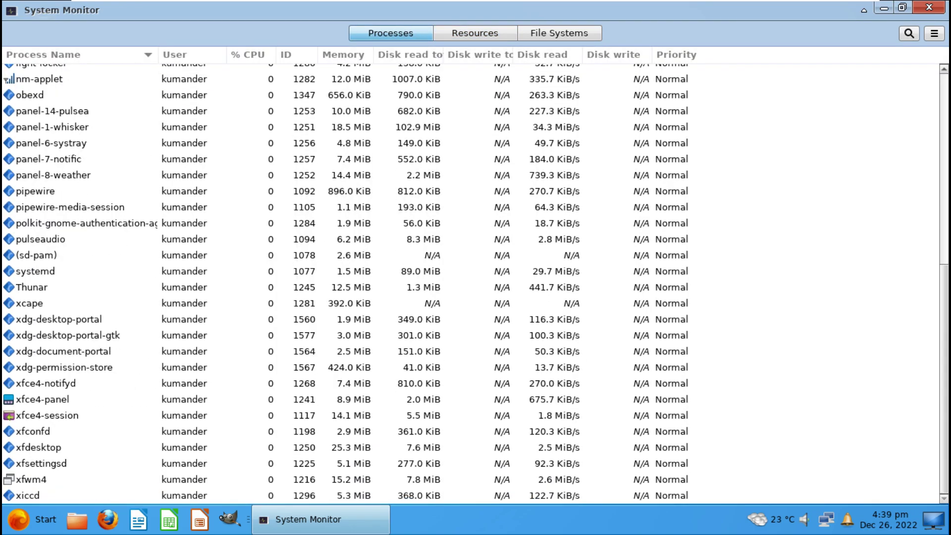
scroll(476, 284, up, 8)
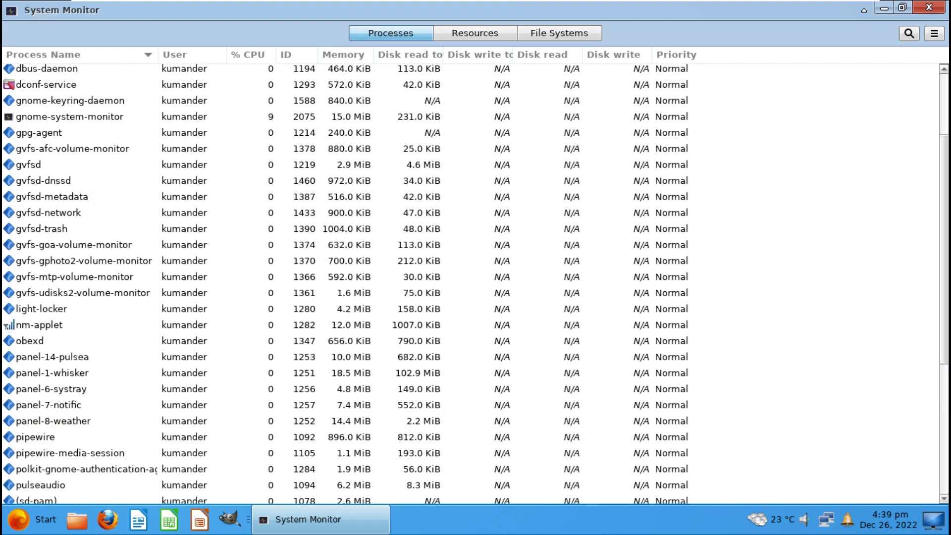
key(alt+2)
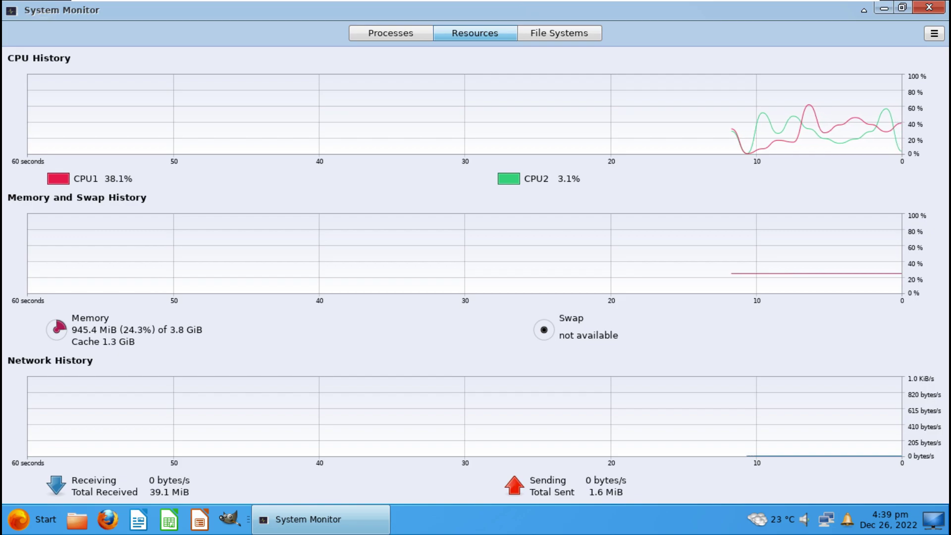
key(alt+3)
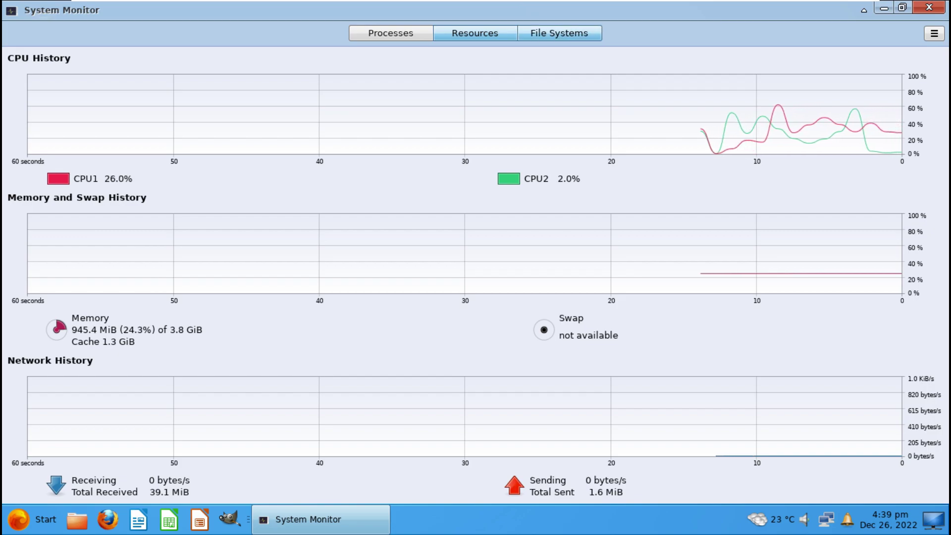
Step: Check the version information of System Monitor and close the application
key(F10)
key(Up)
key(Return)
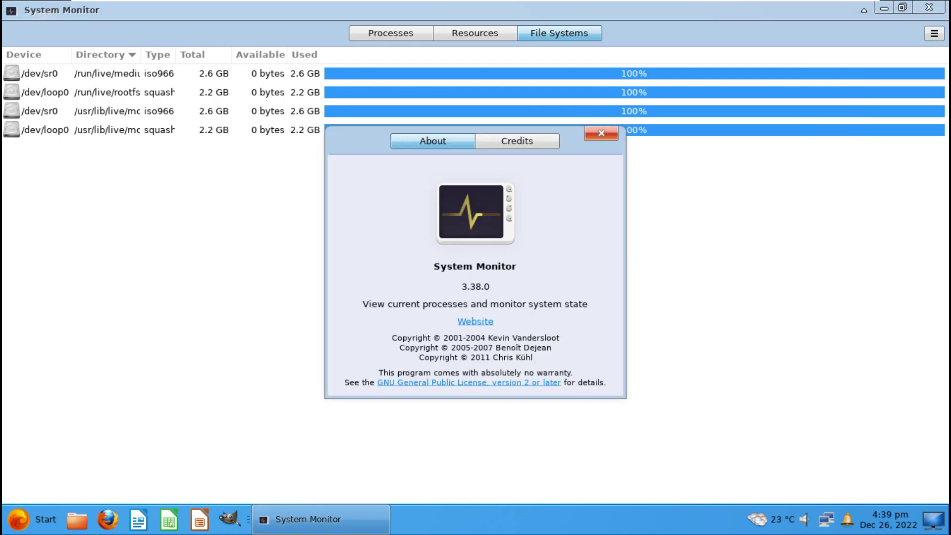
key(Escape)
click(902, 7)
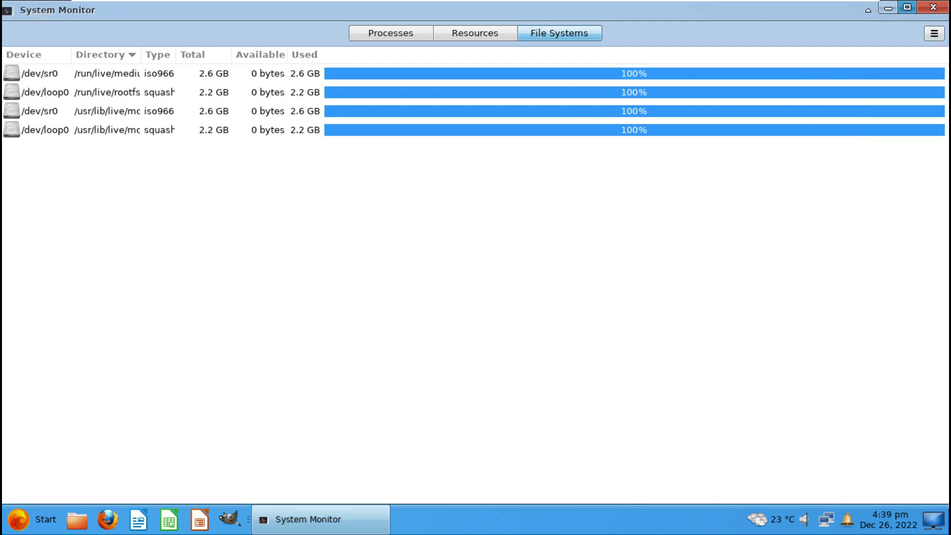
key(alt+F4)
Step: Look over the Multimedia, Accessories, Development, Education, Games and Graphics applications and launch GIMP
key(super)
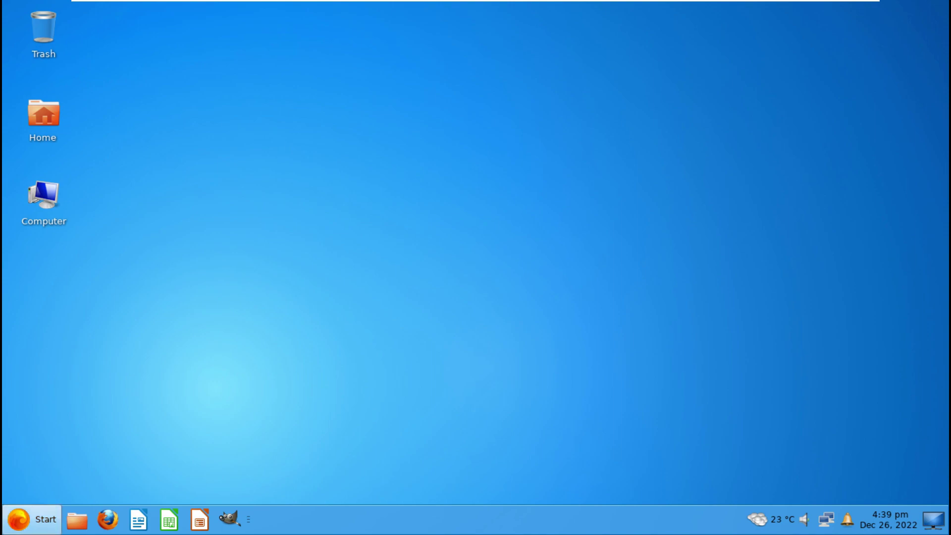
click(66, 328)
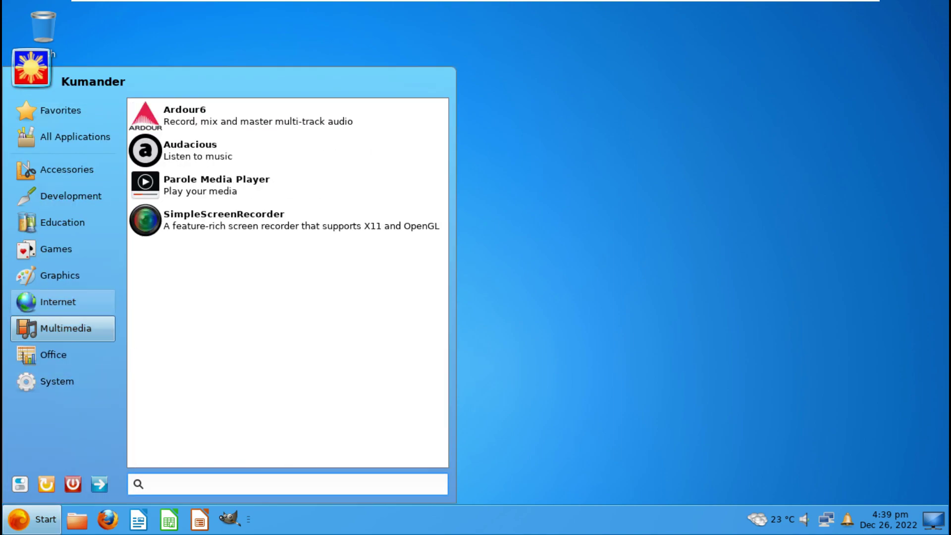
click(67, 170)
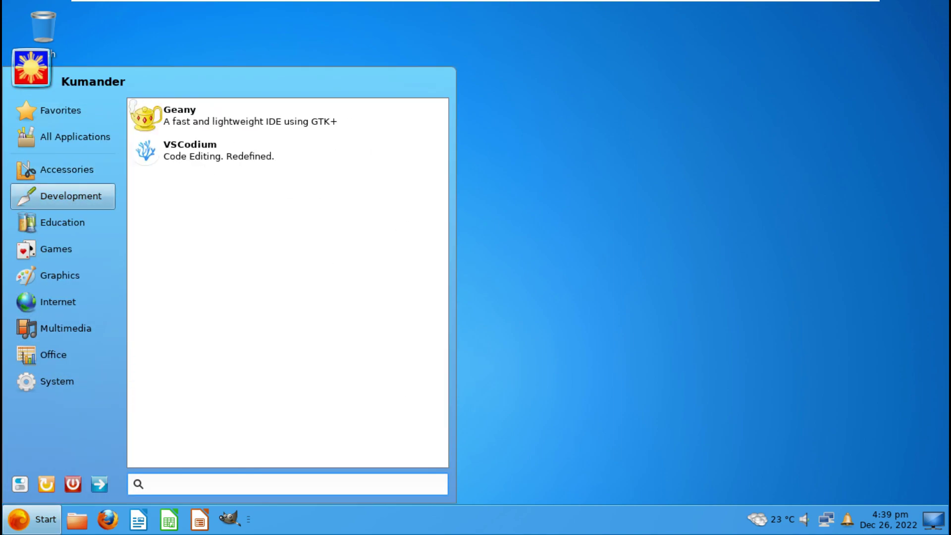
mouse_move(67, 170)
scroll(288, 198, down, 1)
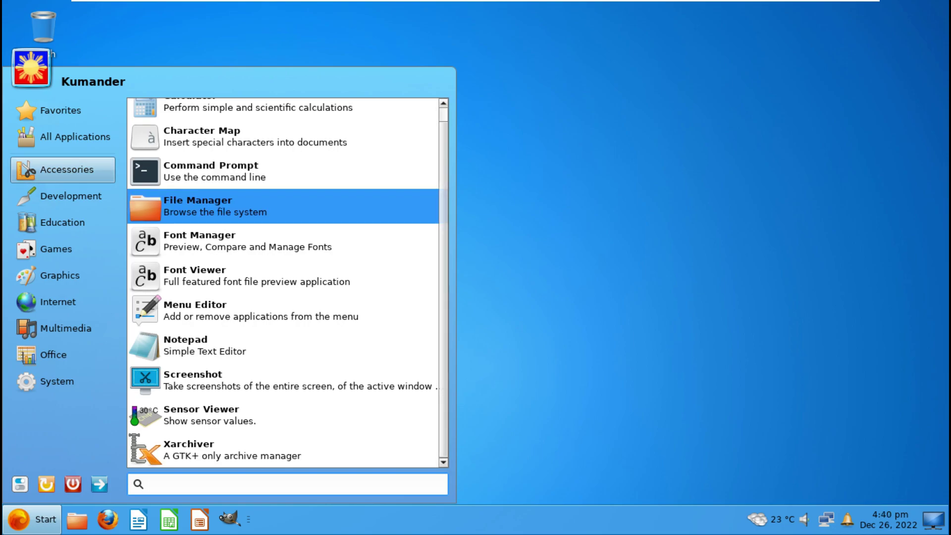
mouse_move(63, 196)
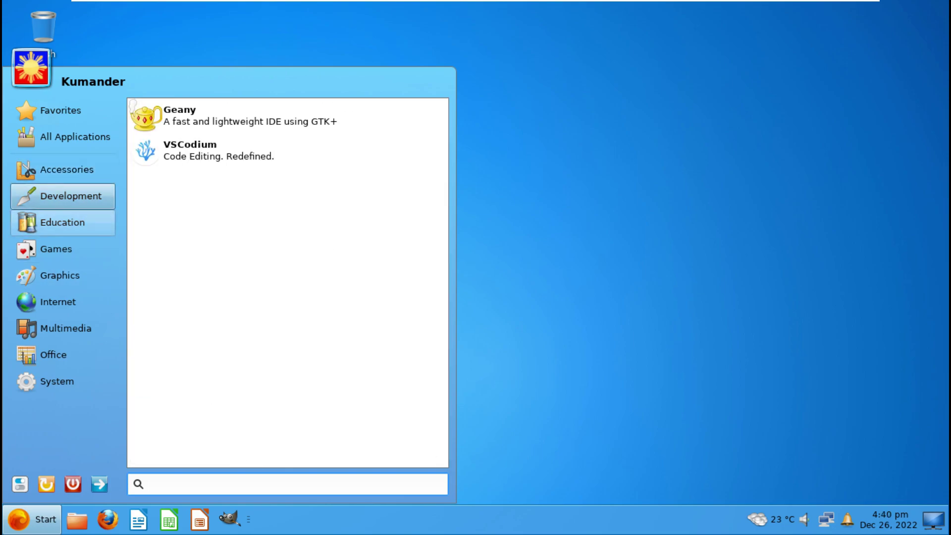
click(62, 222)
mouse_move(56, 249)
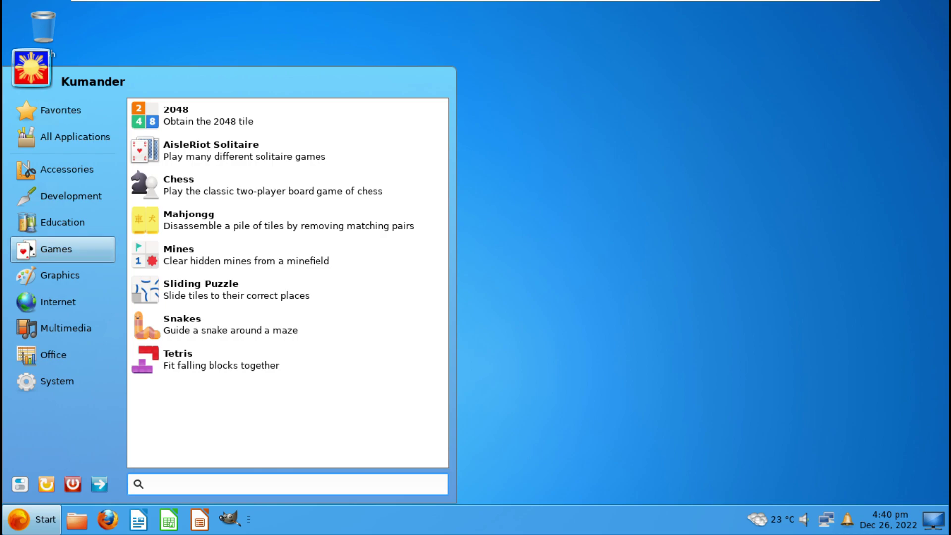
mouse_move(60, 275)
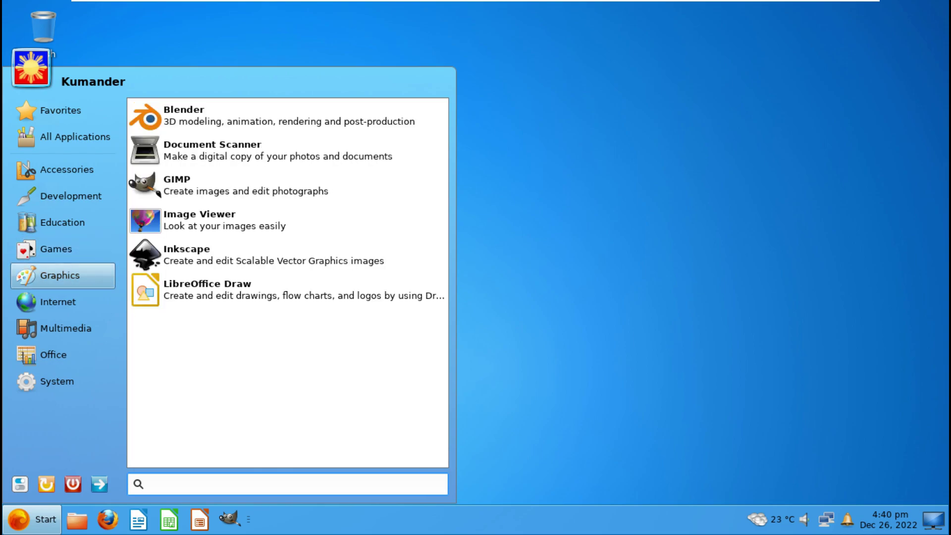
click(223, 185)
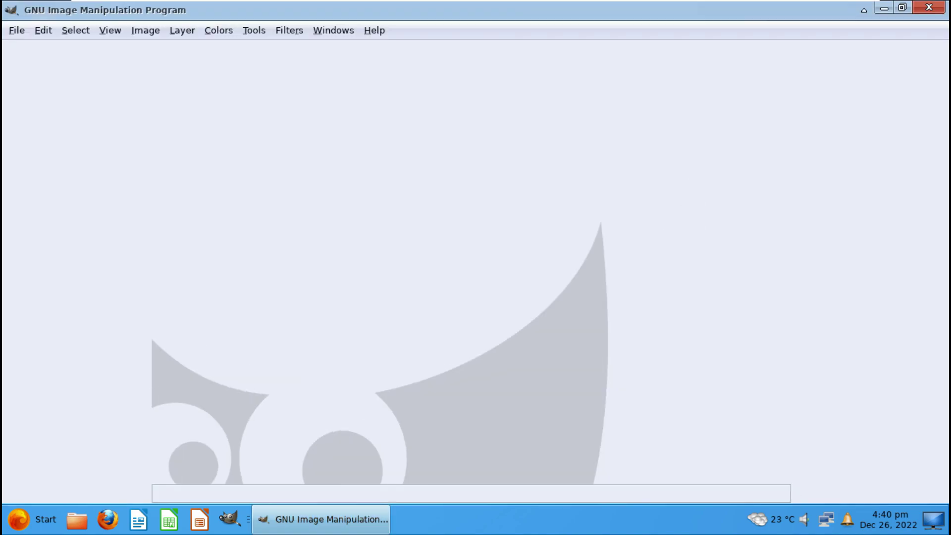
Step: Check the version information of GIMP and close the application
click(374, 31)
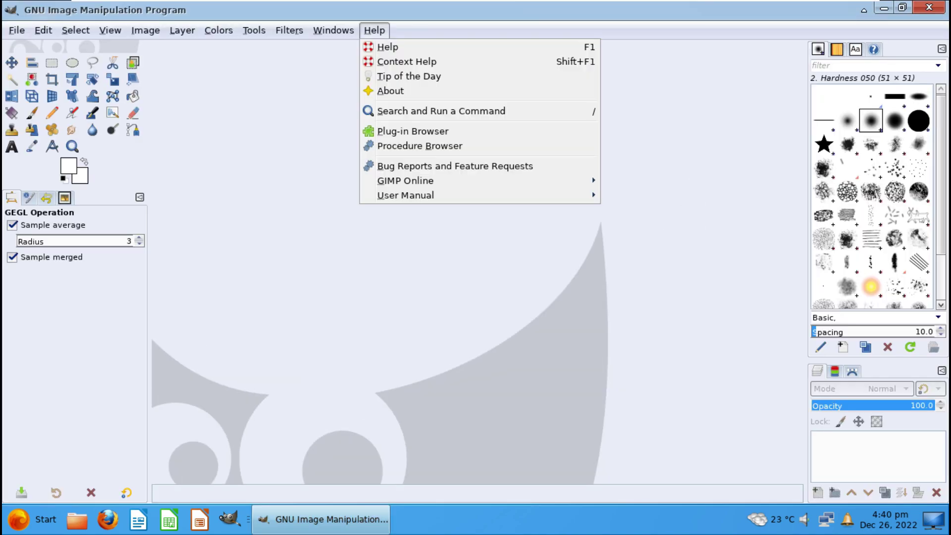
mouse_move(405, 196)
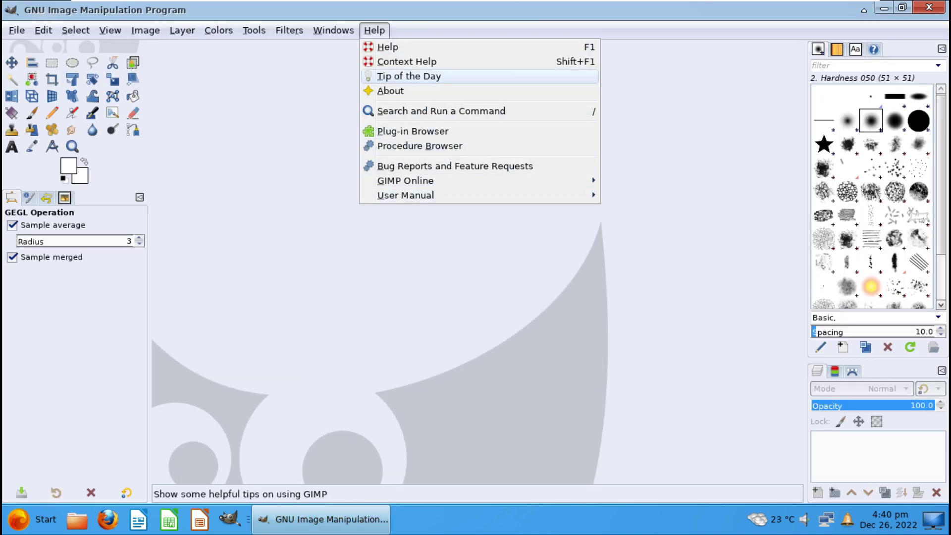
click(390, 91)
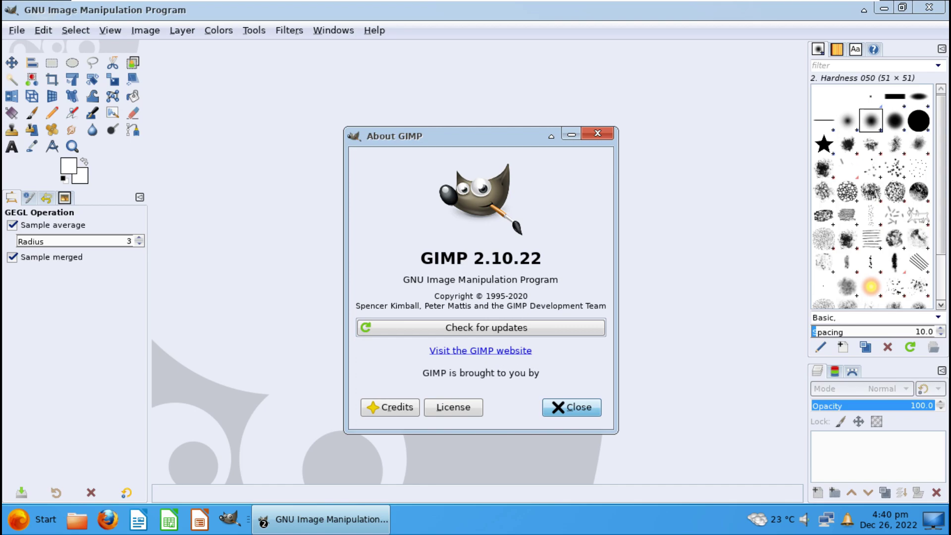
click(571, 407)
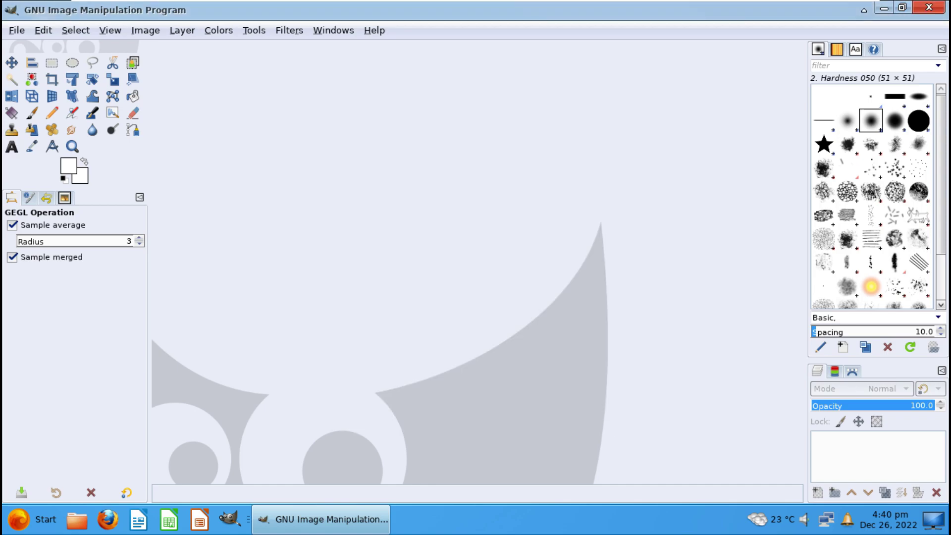
click(929, 7)
Step: Launch LibreOffice Calc, check the LibreOffice version information and close the application
click(169, 519)
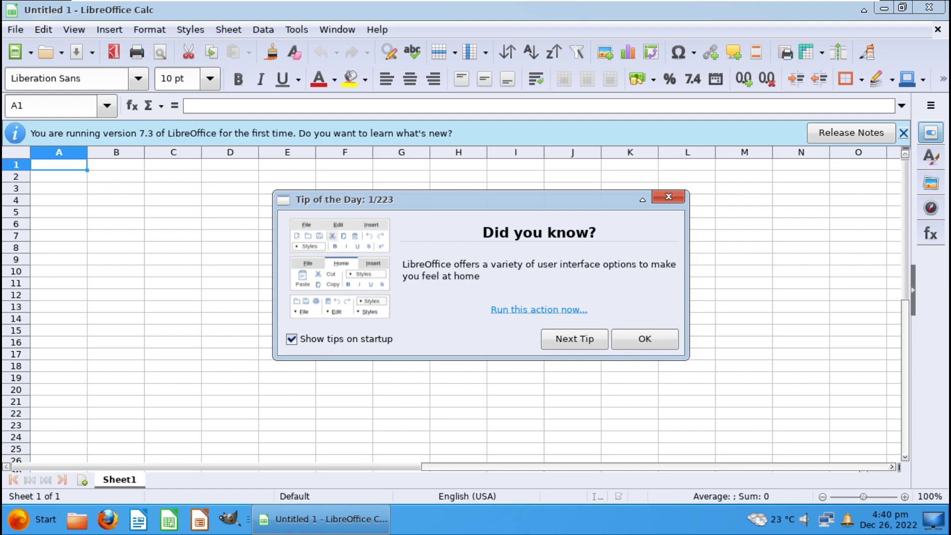
key(Escape)
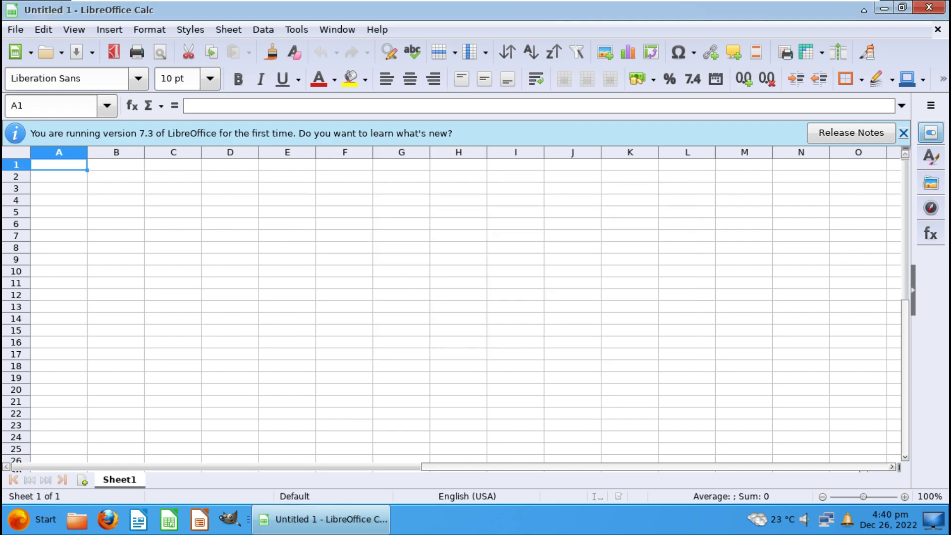
key(alt+h)
key(Down)
key(Up)
key(Down)
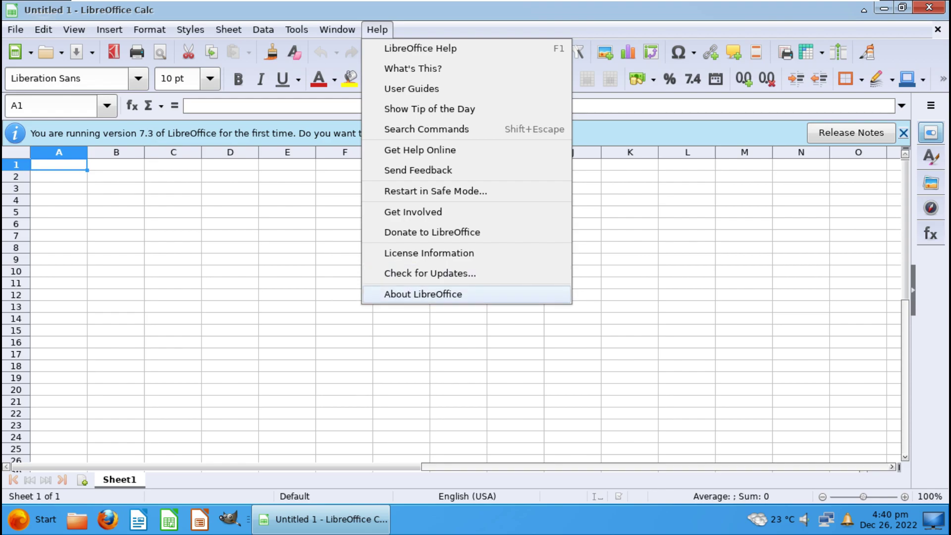
key(Return)
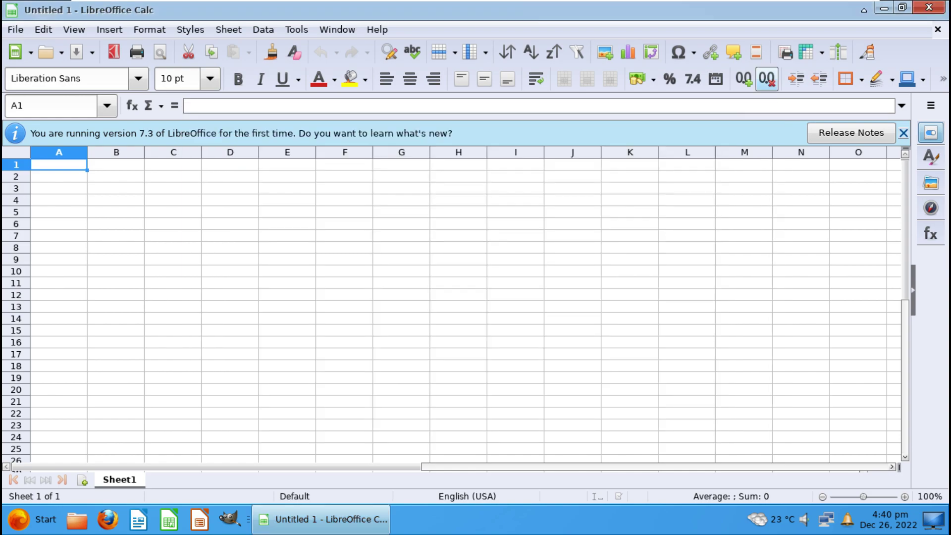
click(759, 110)
key(alt+F4)
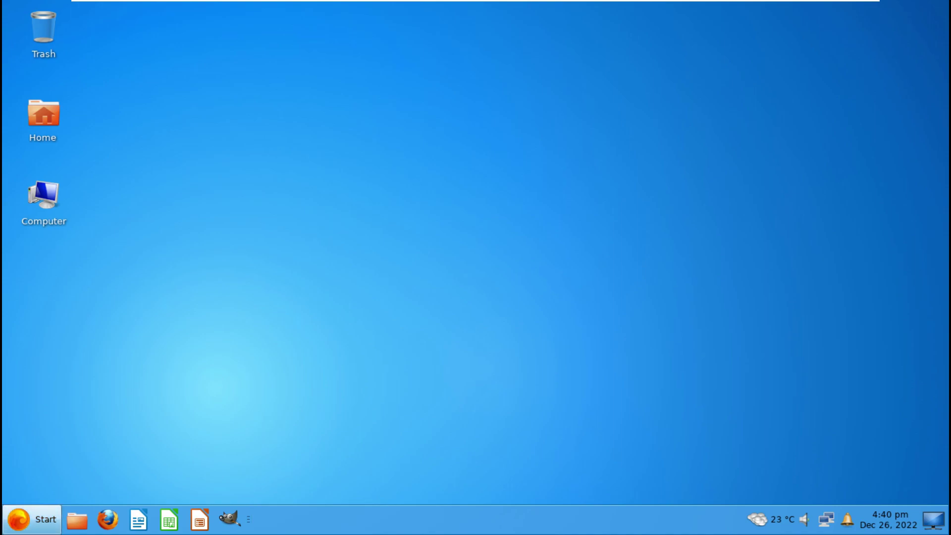
Step: Look over the System, Office and Multimedia applications and launch SimpleScreenRecorder
click(31, 519)
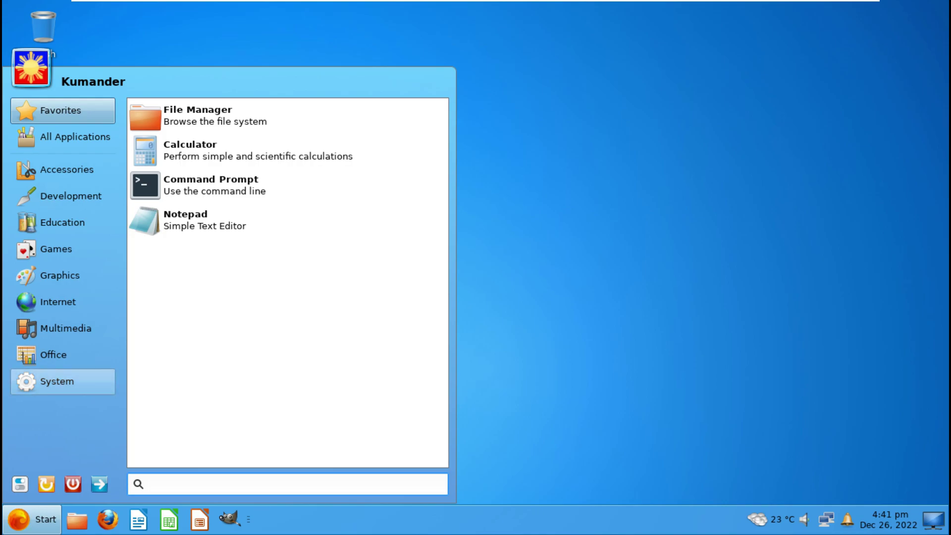
click(62, 381)
click(62, 355)
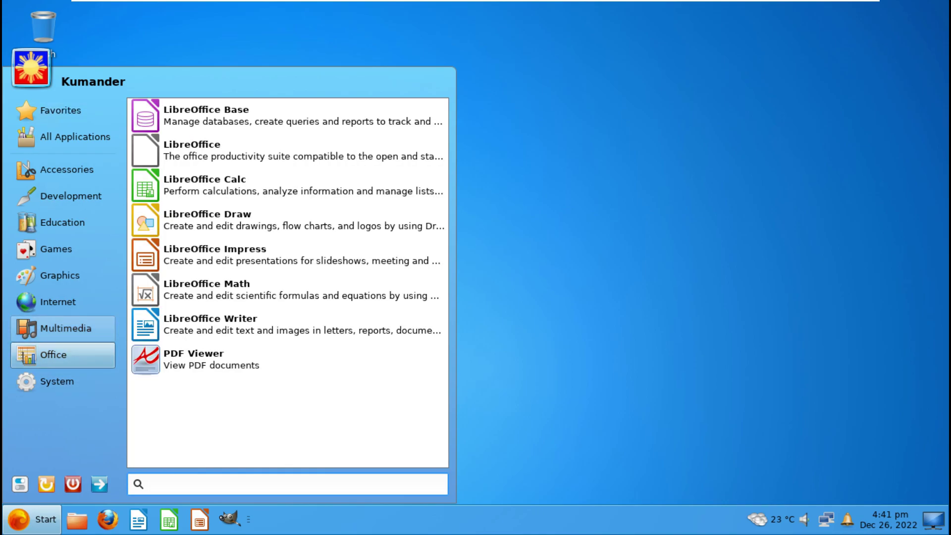
click(63, 329)
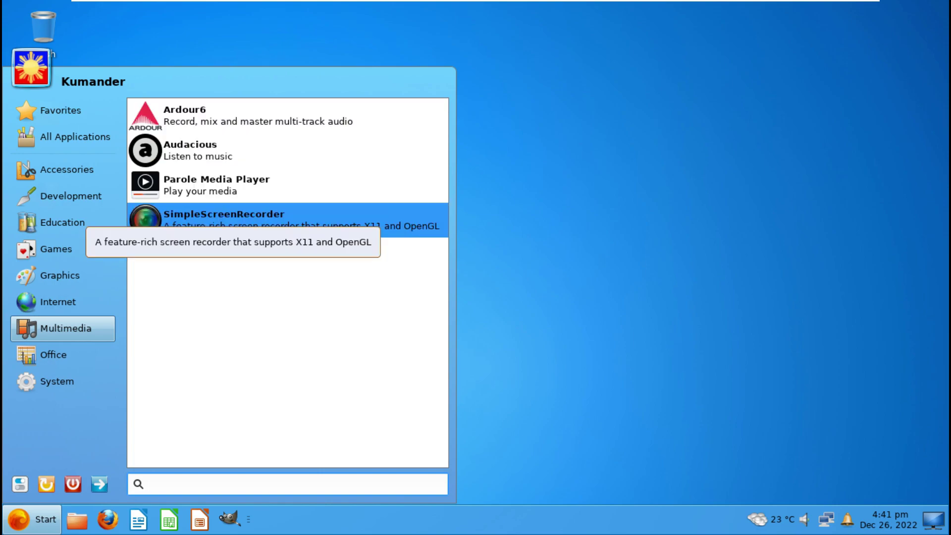
key(Escape)
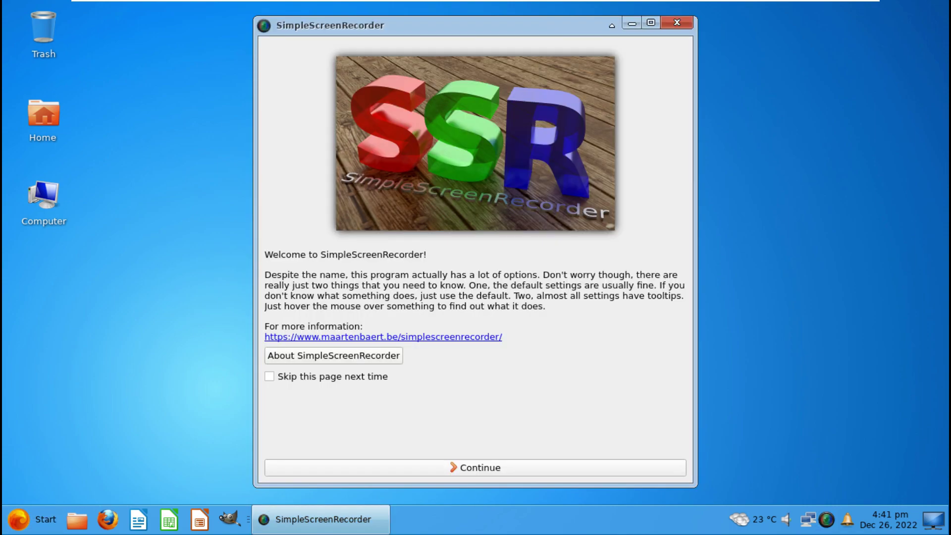
Step: Go through SimpleScreenRecorder's setup pages to the recording page with the default settings, and close the application without recording
key(Return)
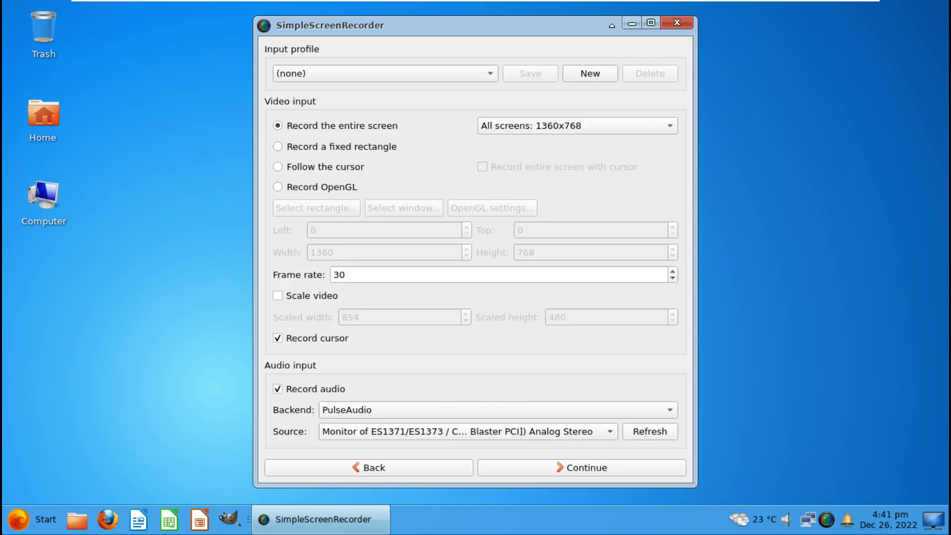
click(611, 26)
click(612, 25)
key(Return)
key(Return)
key(Return)
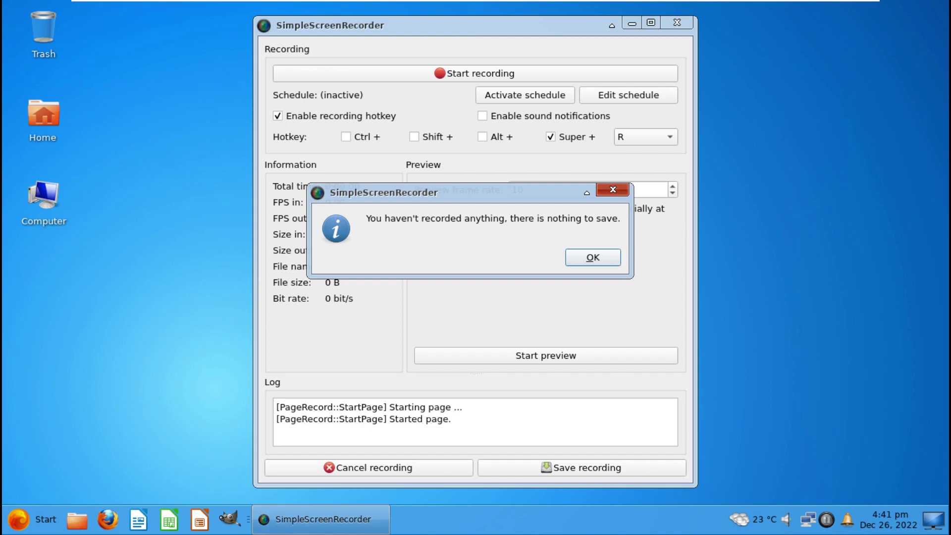
key(Return)
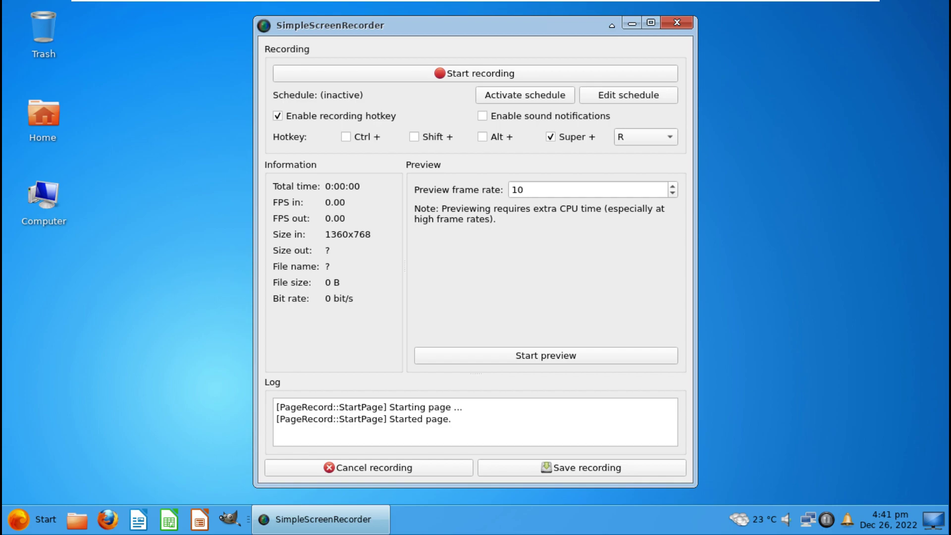
key(alt+F4)
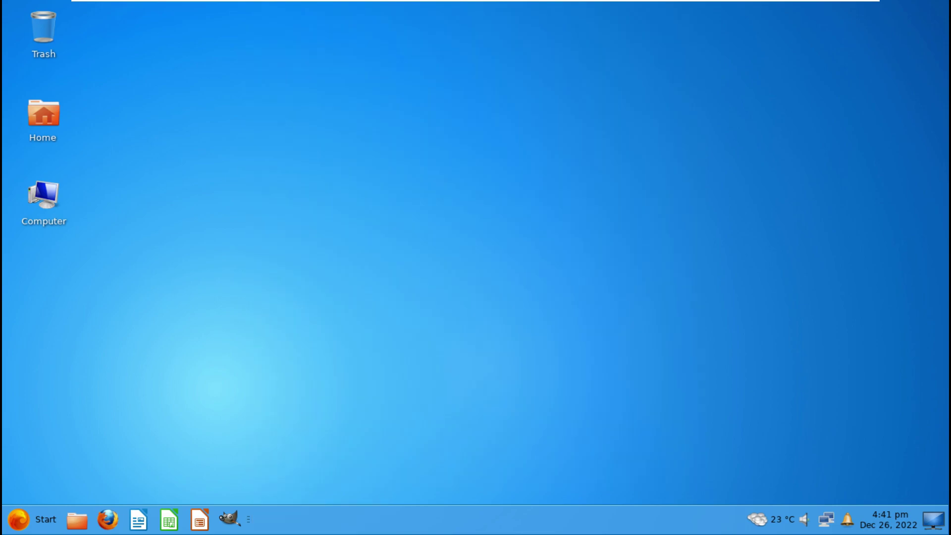
Step: Look over the System and Internet applications and launch Thunderbird
key(super)
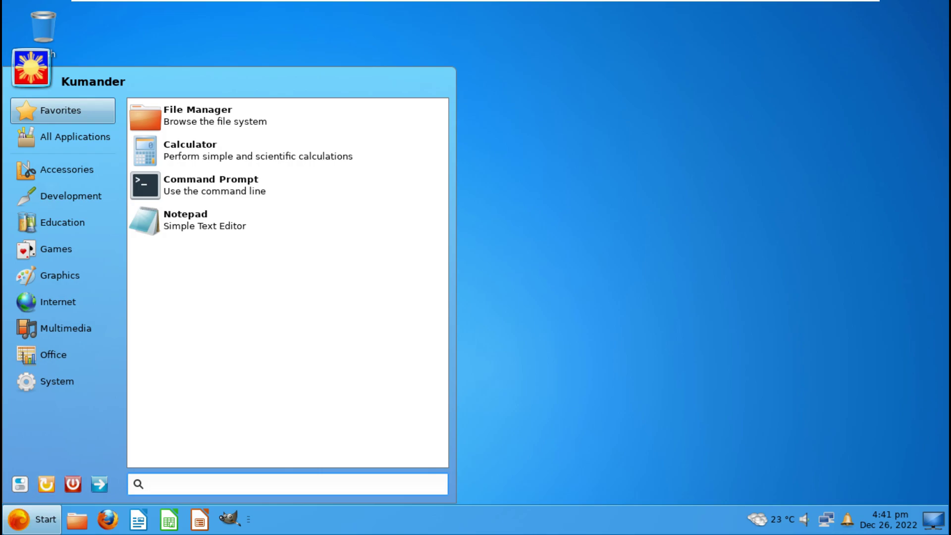
click(62, 381)
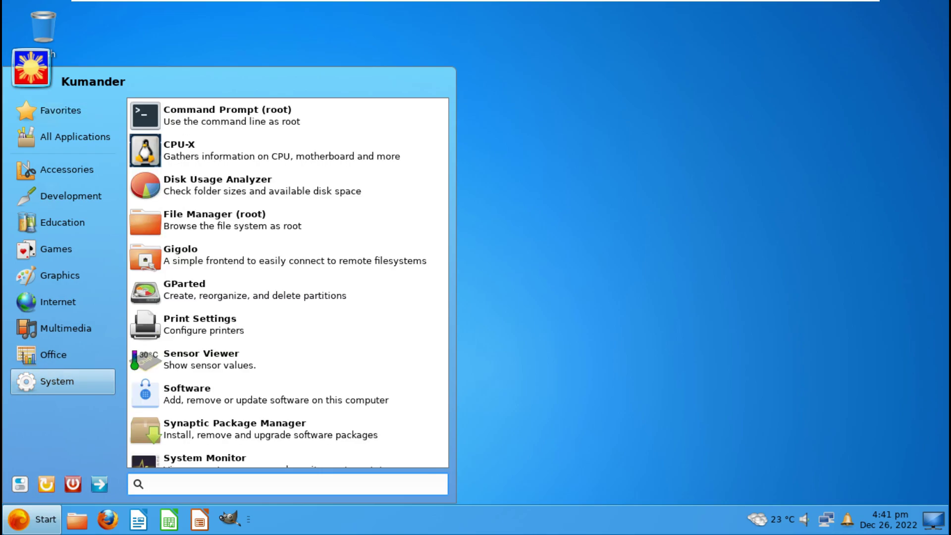
scroll(288, 349, down, 3)
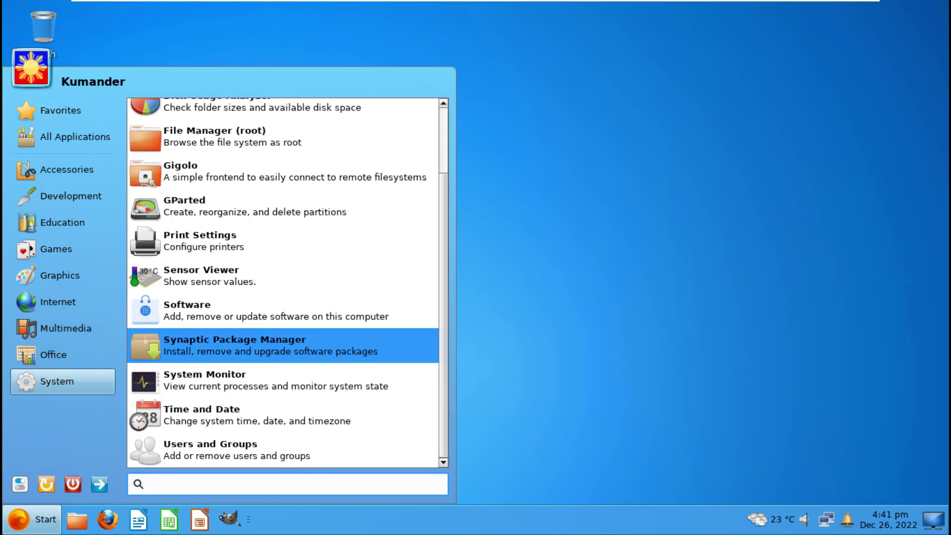
mouse_move(62, 302)
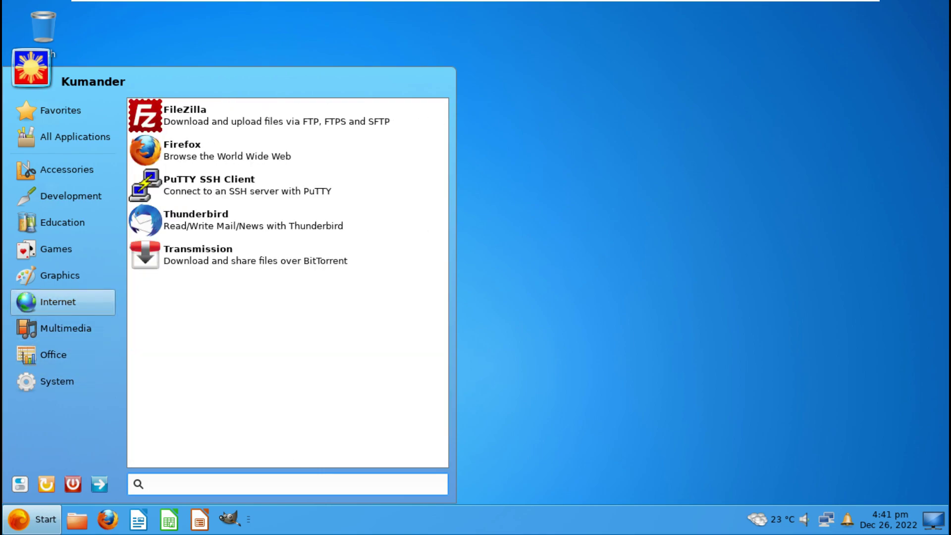
click(287, 220)
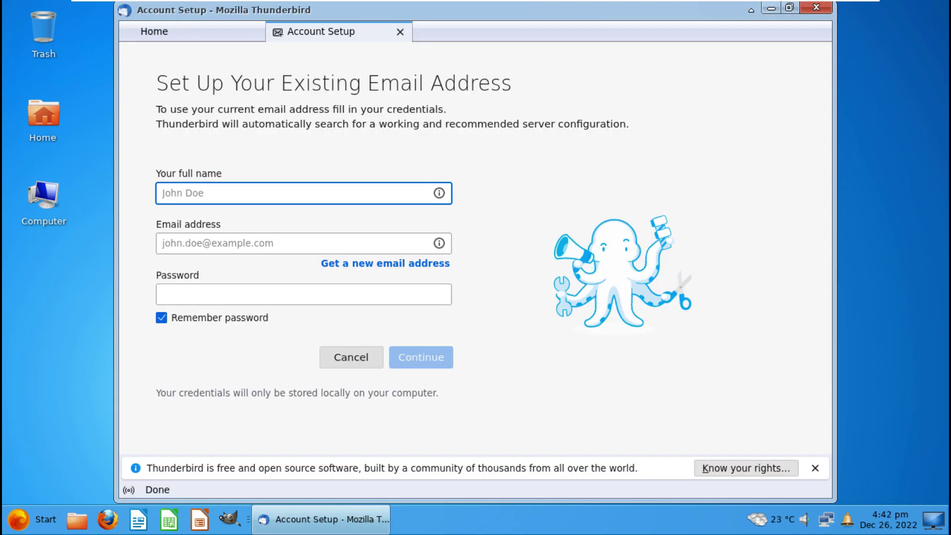
click(401, 32)
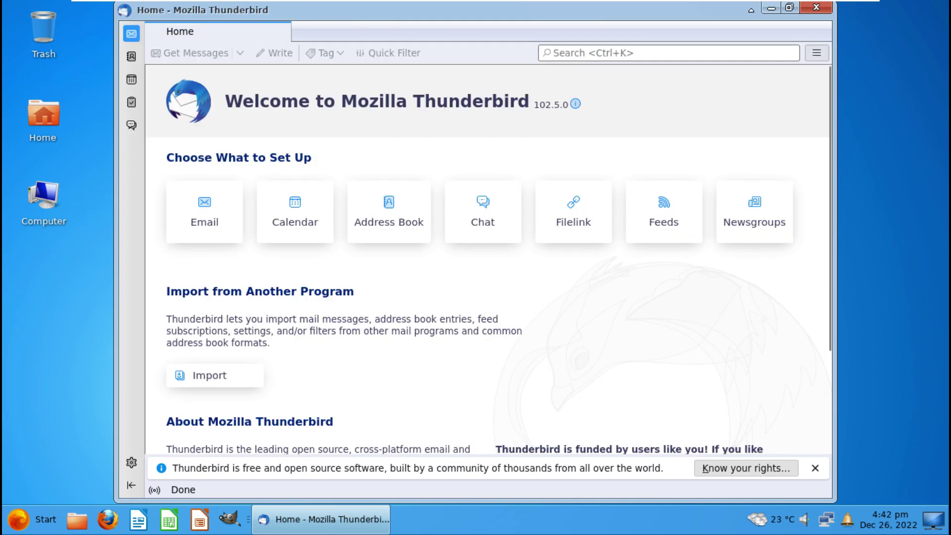
click(817, 52)
scroll(489, 259, down, 3)
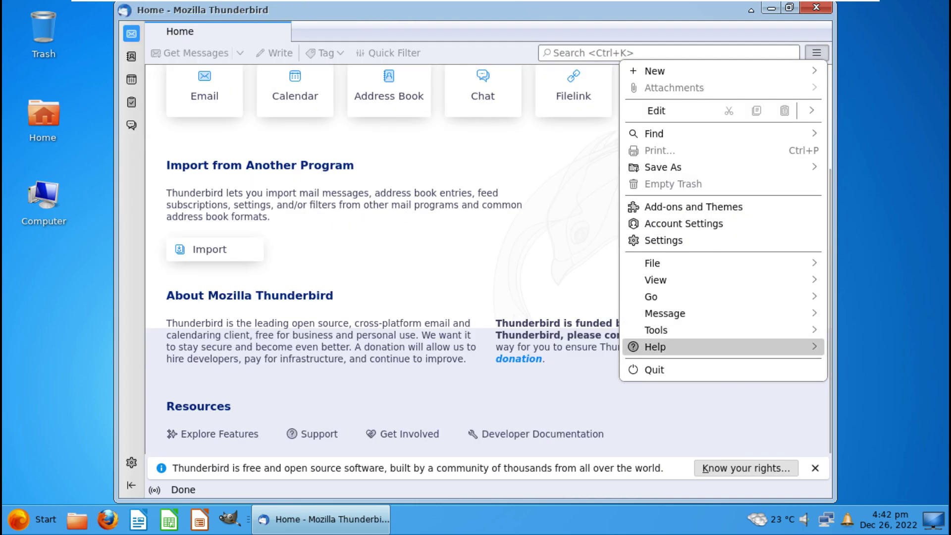
click(723, 346)
click(688, 234)
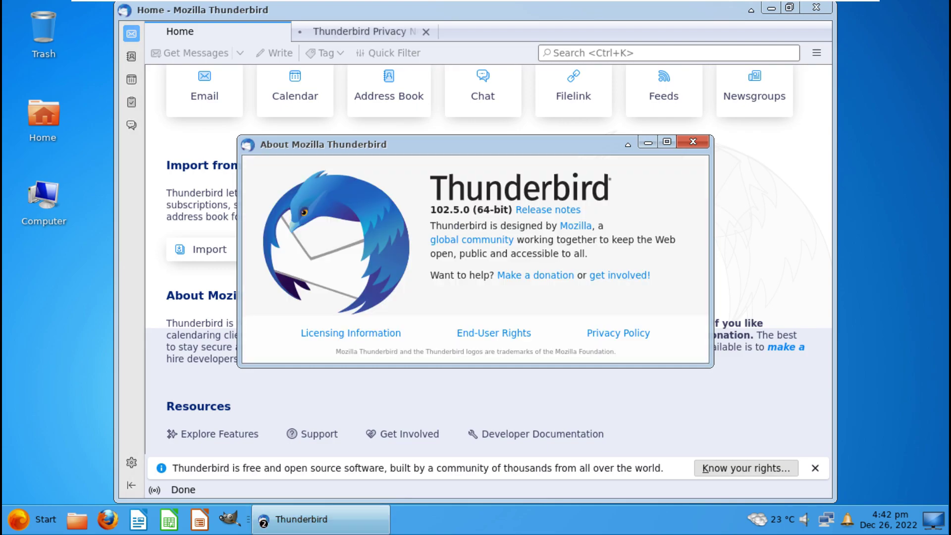
drag(430, 209, 512, 210)
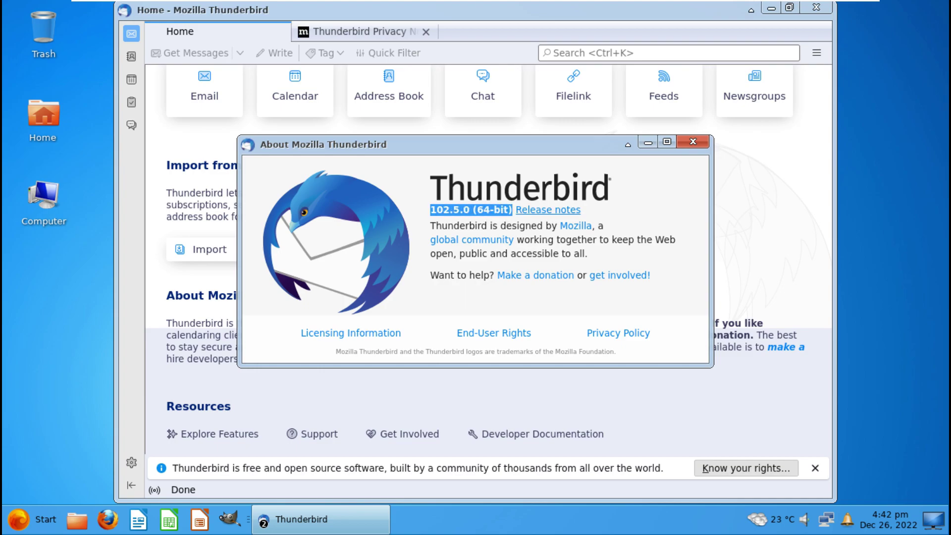
click(693, 142)
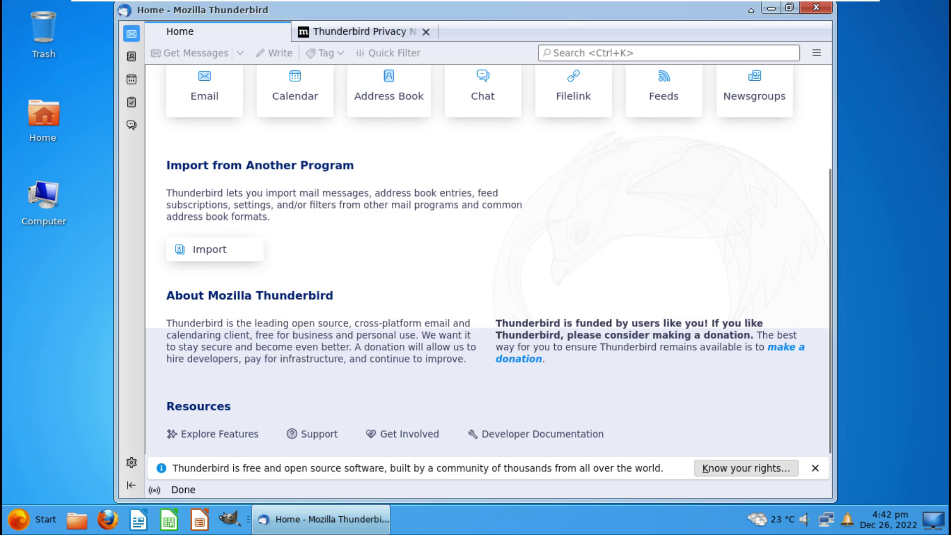
Step: Close Thunderbird, open the desktop's Settings manager to look over its categories, and close it
click(816, 7)
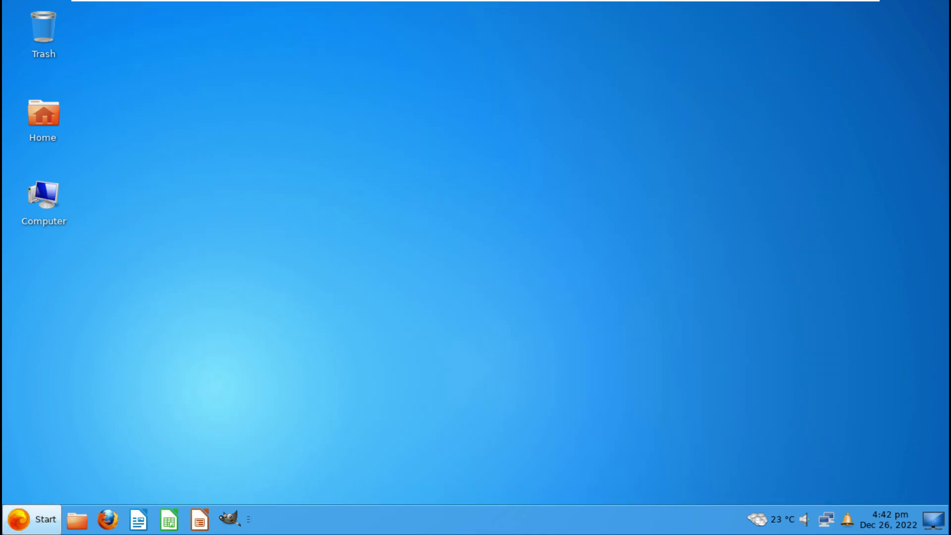
click(32, 519)
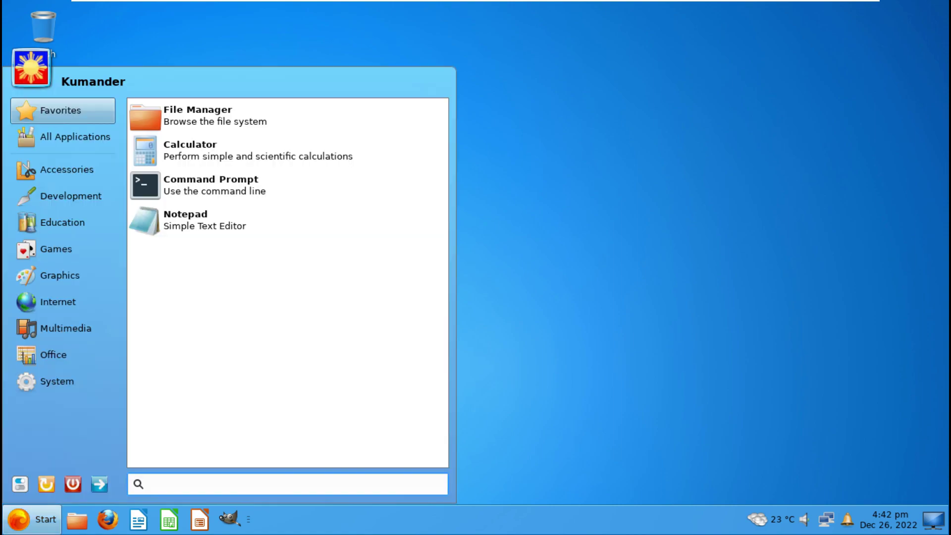
click(20, 484)
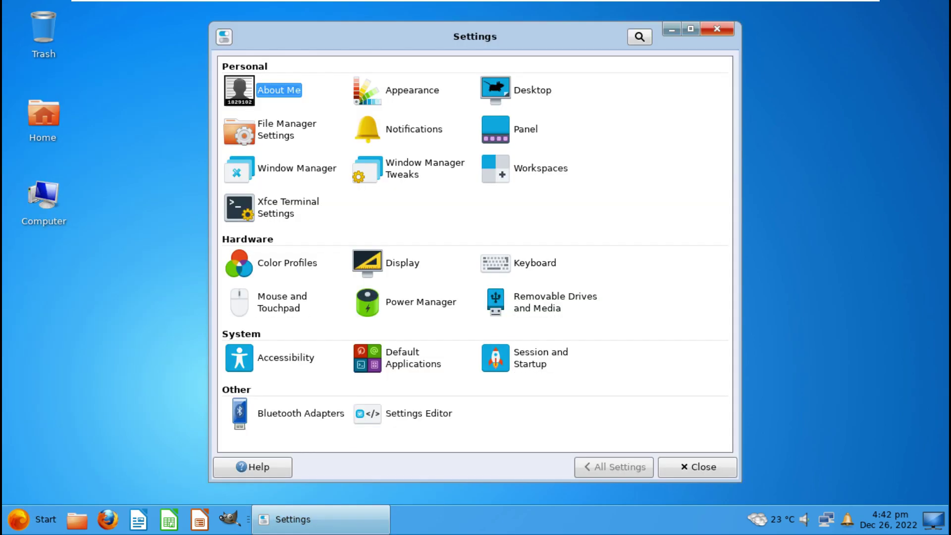
click(697, 466)
Step: Search the applications for "xfce", open About Xfce to view the system information, and close the window
click(31, 519)
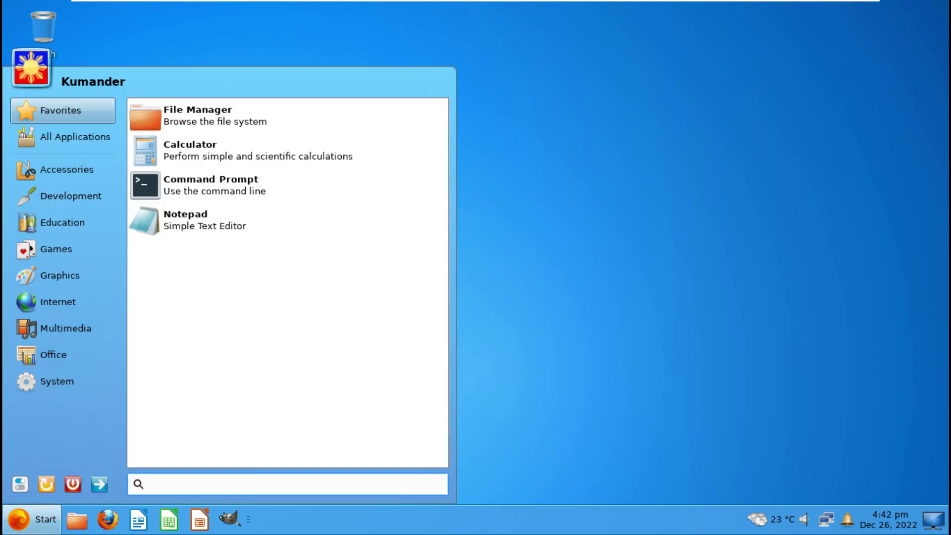
text(xfce)
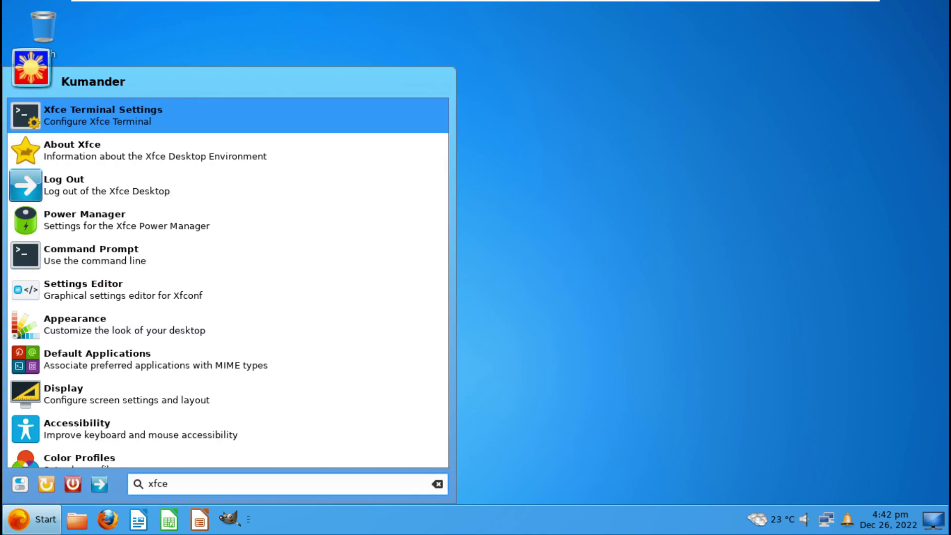
click(154, 150)
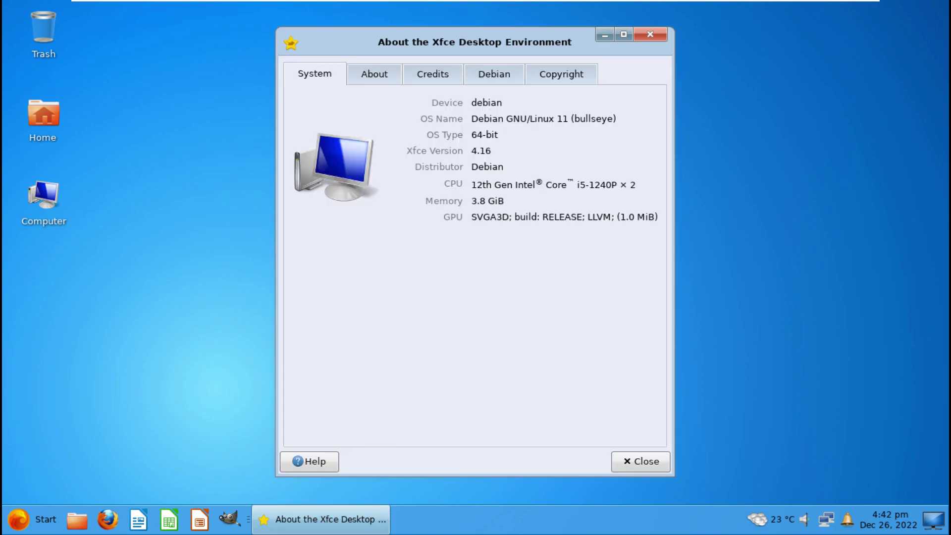
click(650, 34)
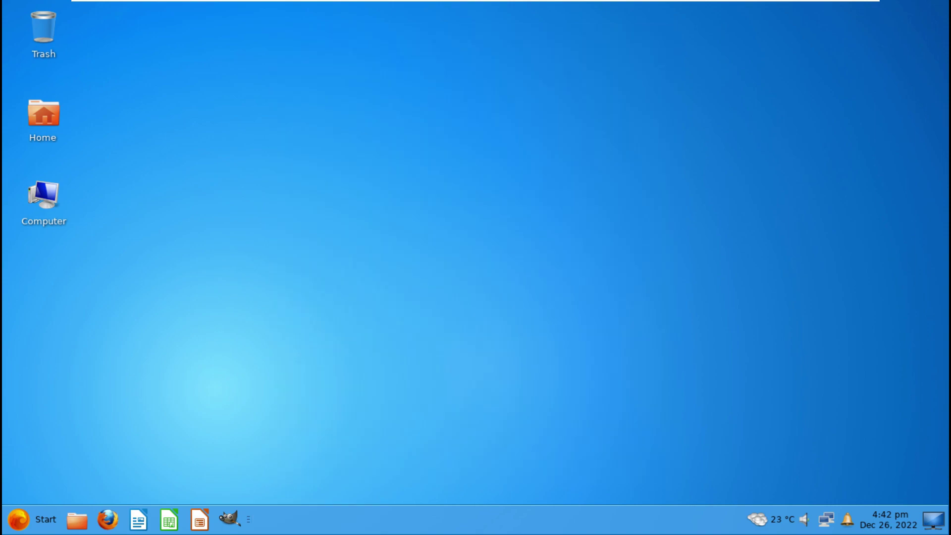
Step: Shut down the Kumander Linux system and confirm the shutdown
click(30, 519)
click(73, 484)
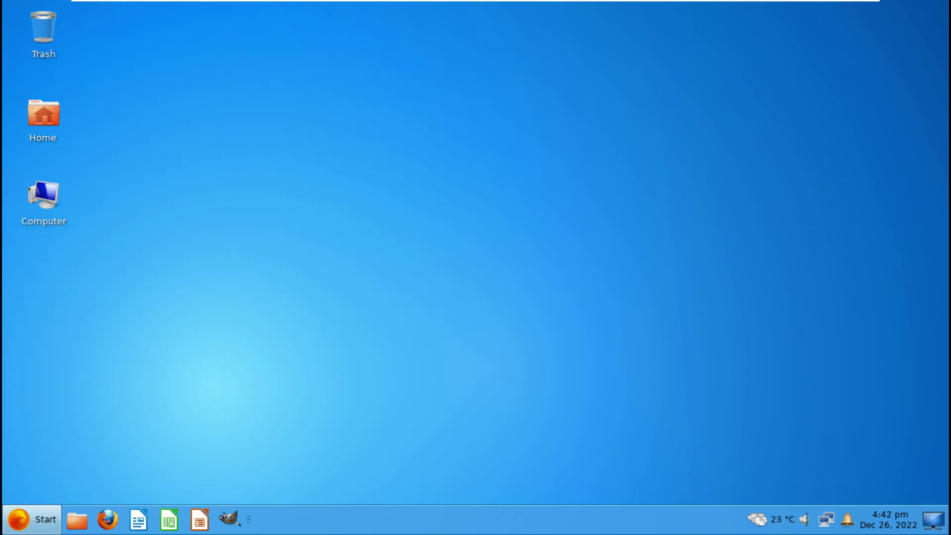
click(564, 300)
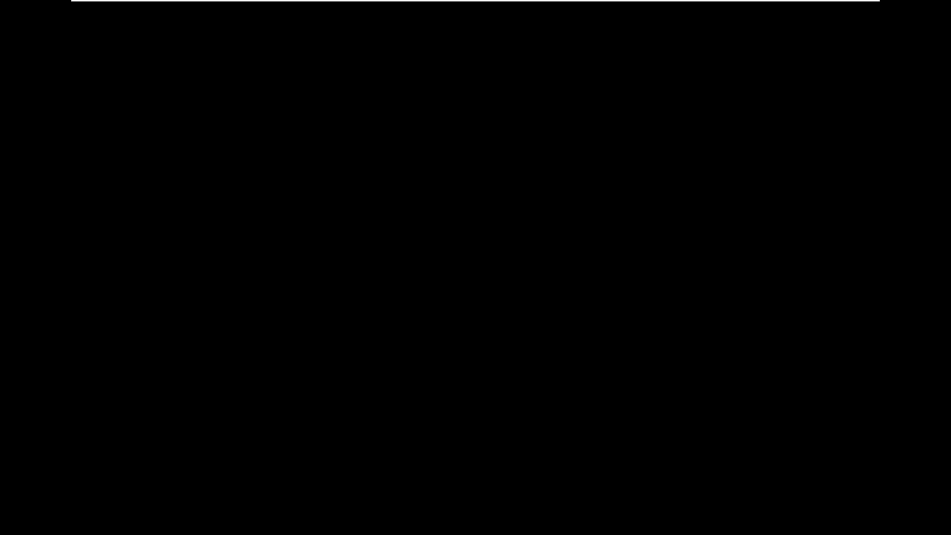